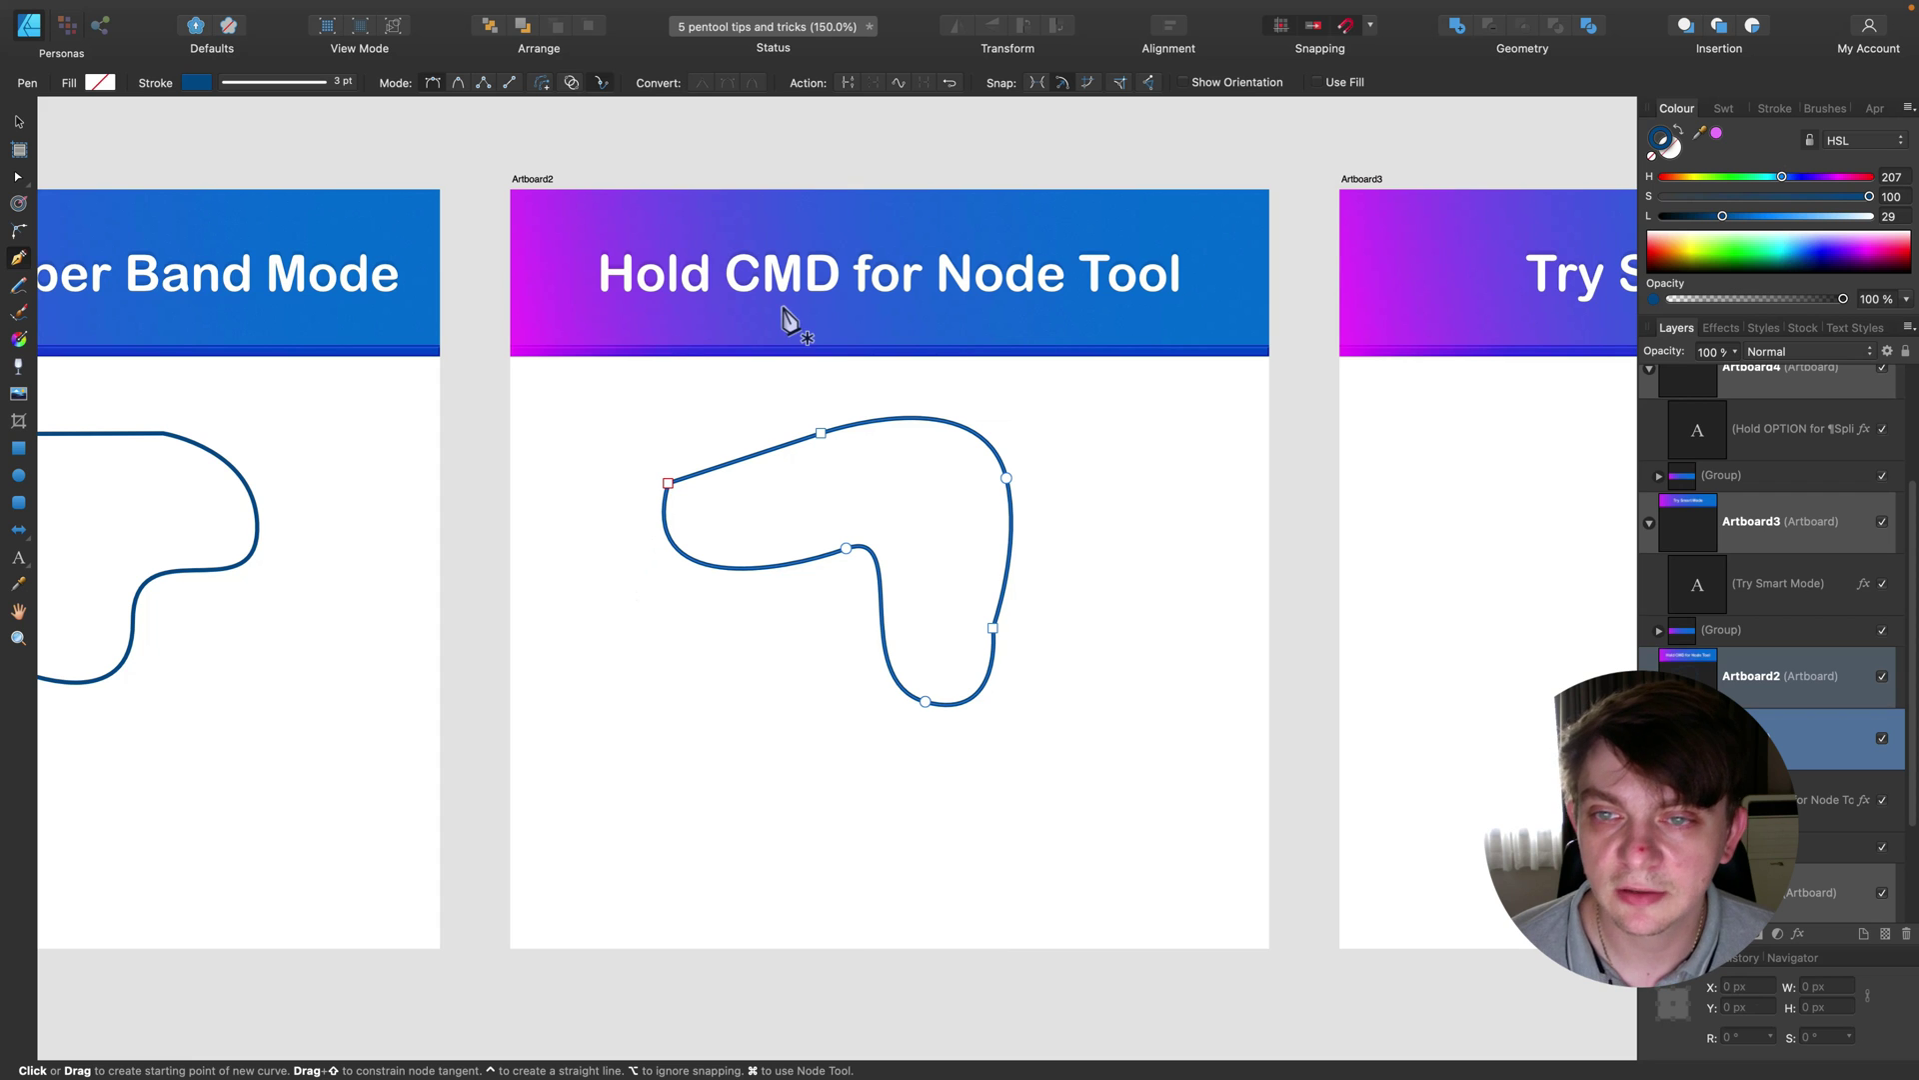
# Step: Switch the Pen tool to Smart Mode for drawing on the Try Smart Mode artboard
pyautogui.hscroll(10, 1071, 420)
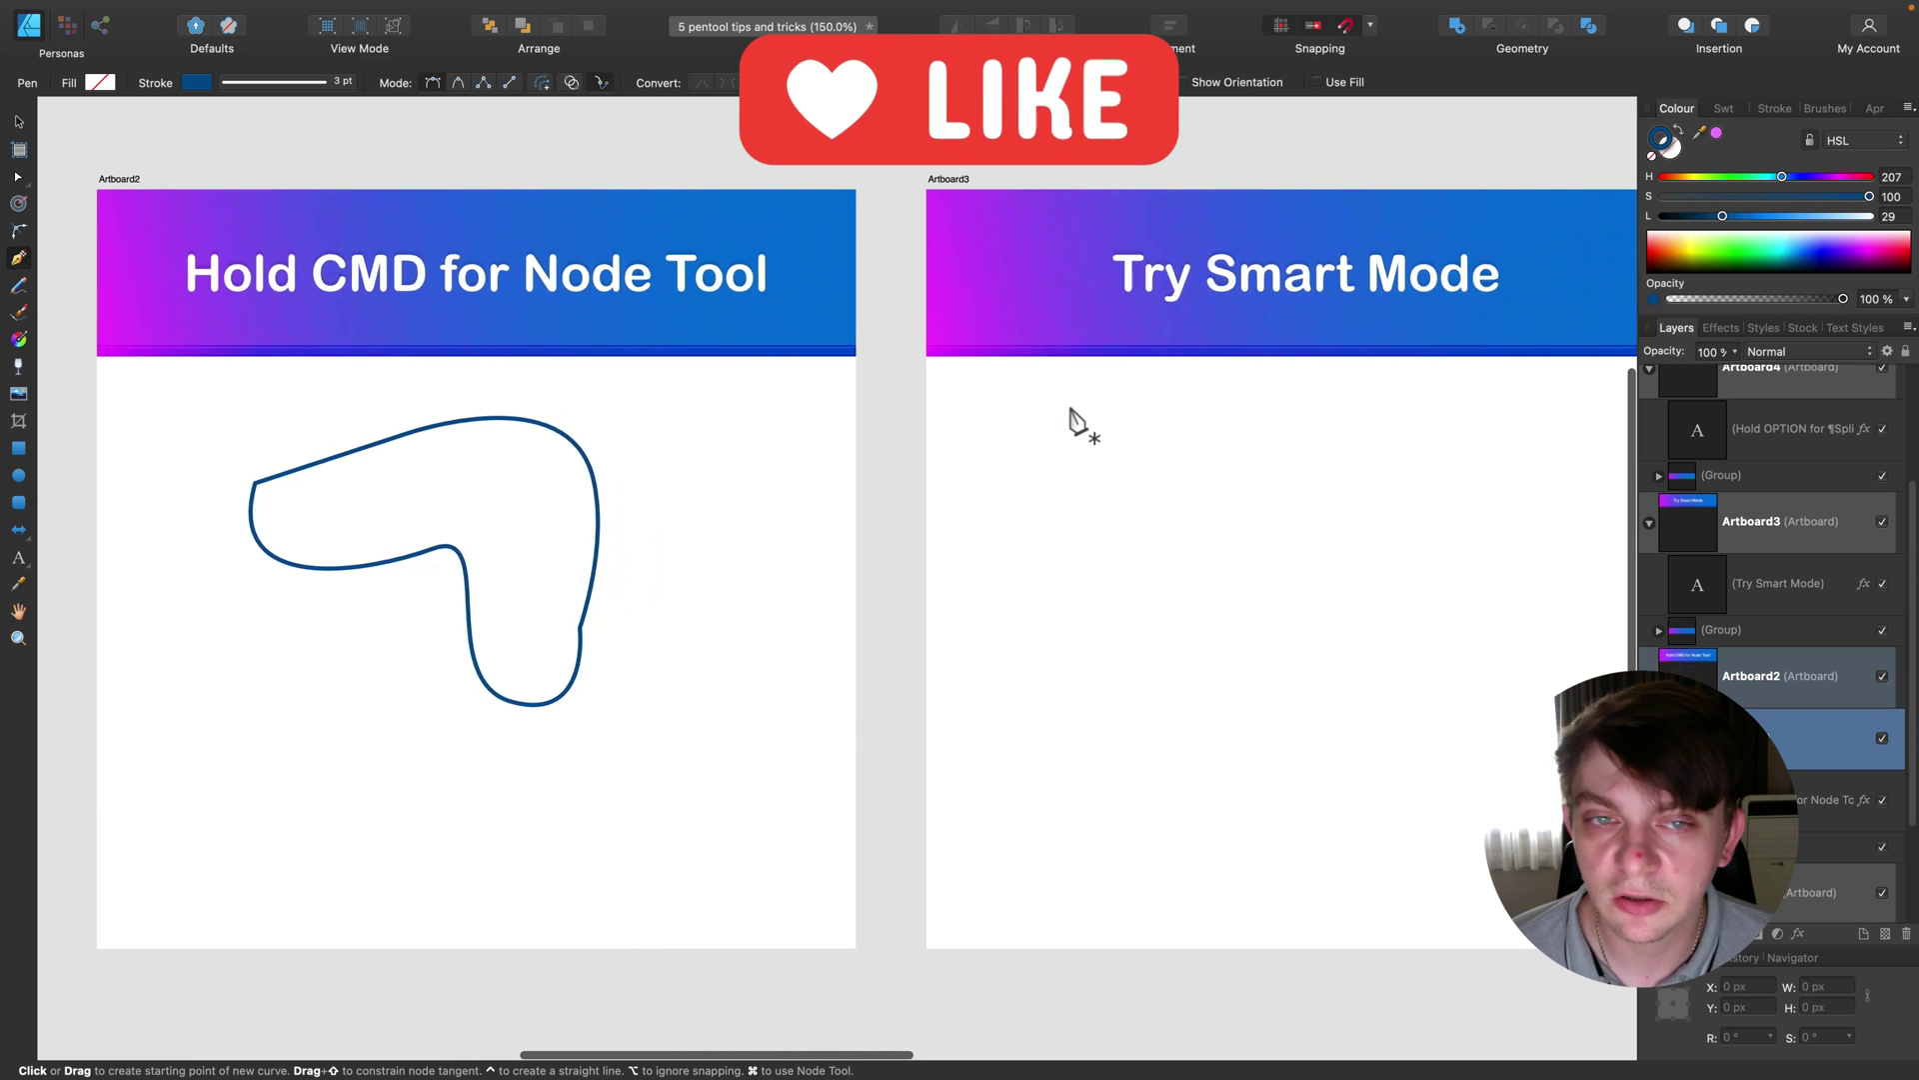
pyautogui.hscroll(5, 1071, 419)
pyautogui.scroll(2, 1071, 420)
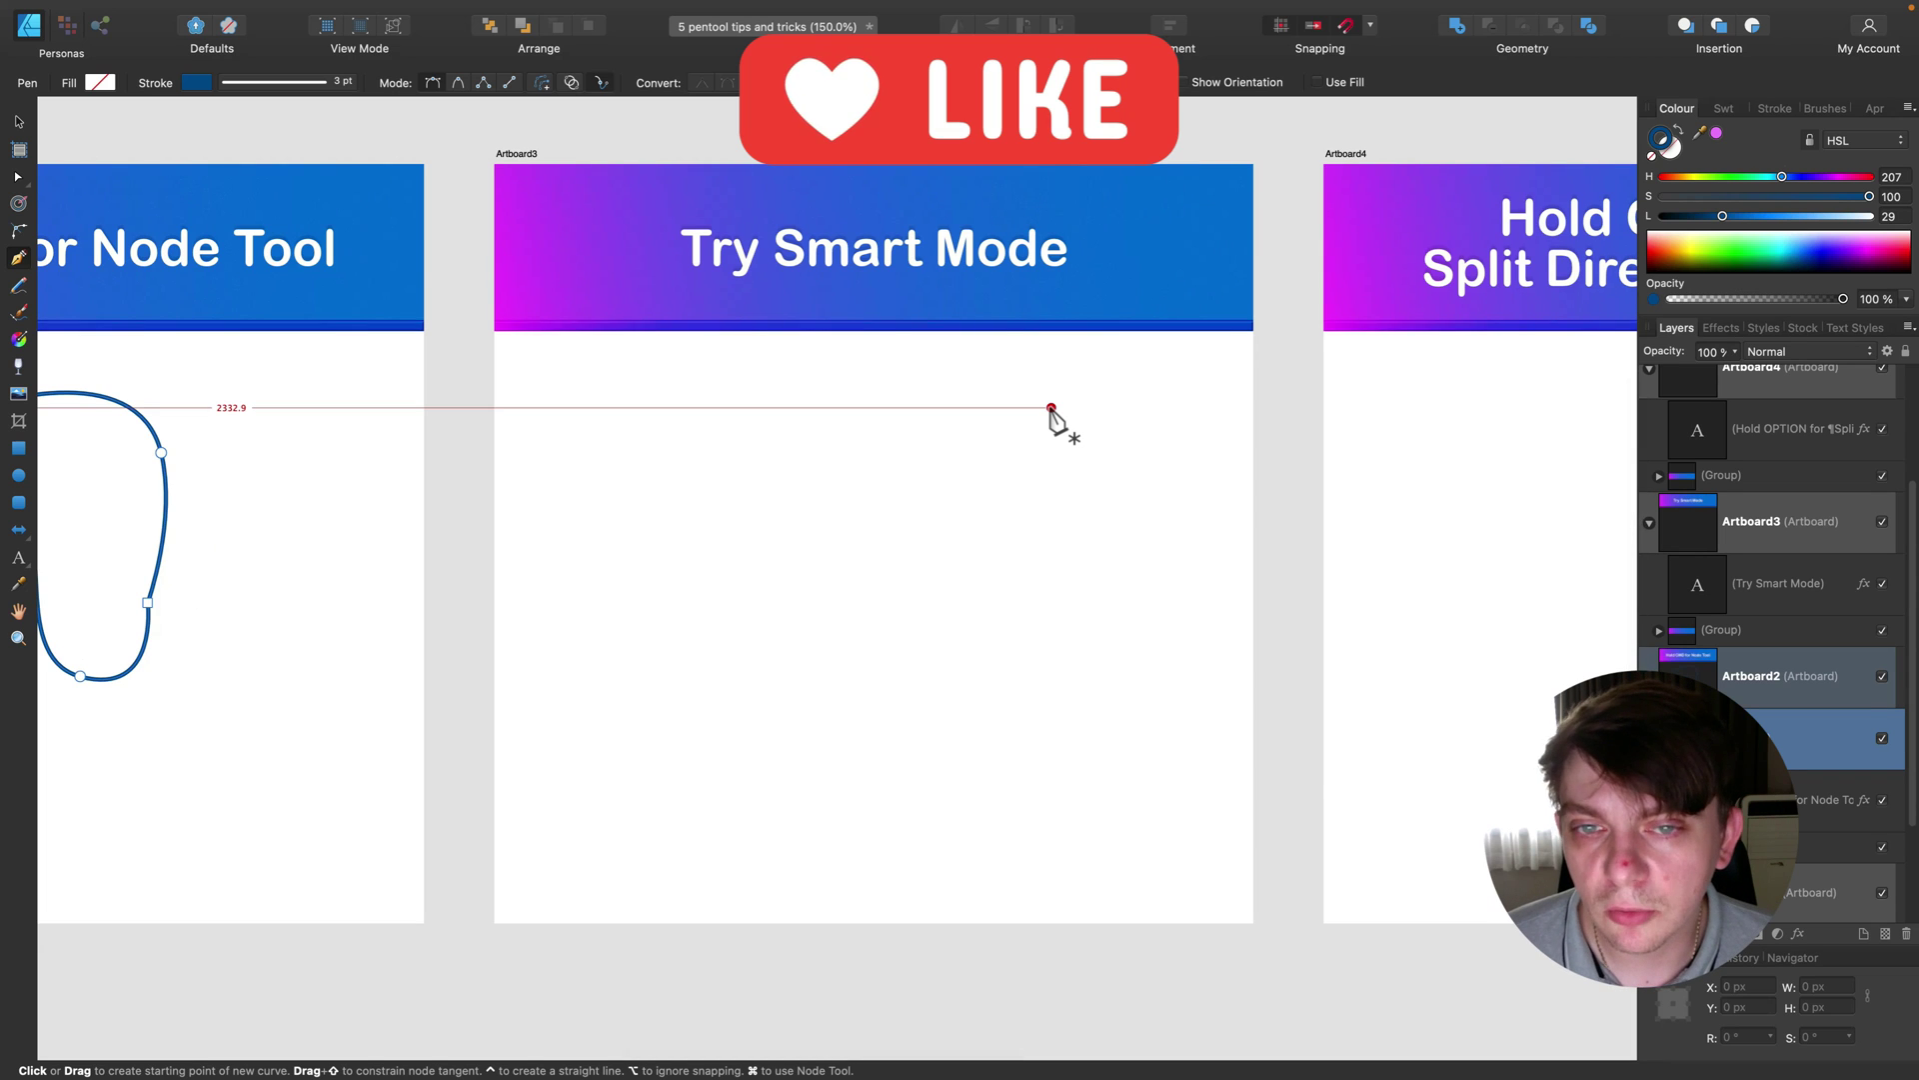
pyautogui.scroll(2, 1030, 412)
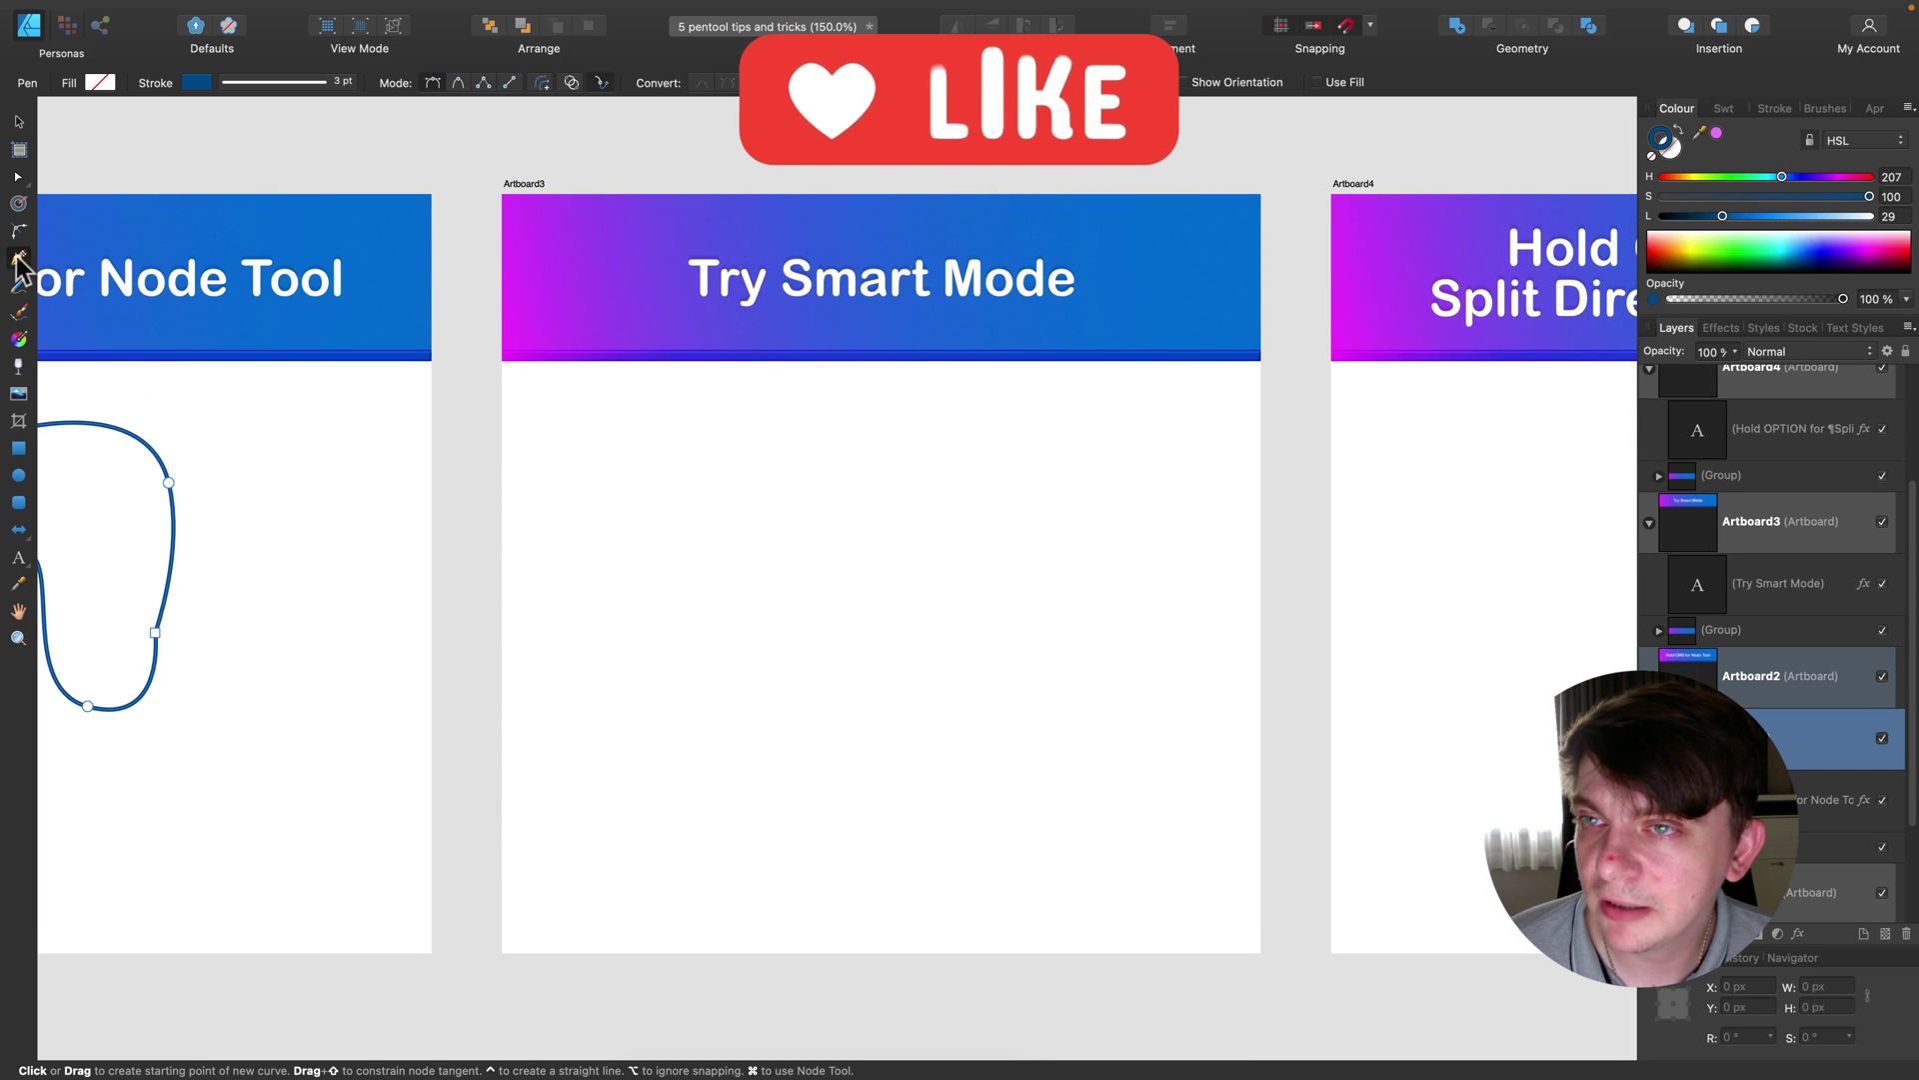
pyautogui.click(457, 82)
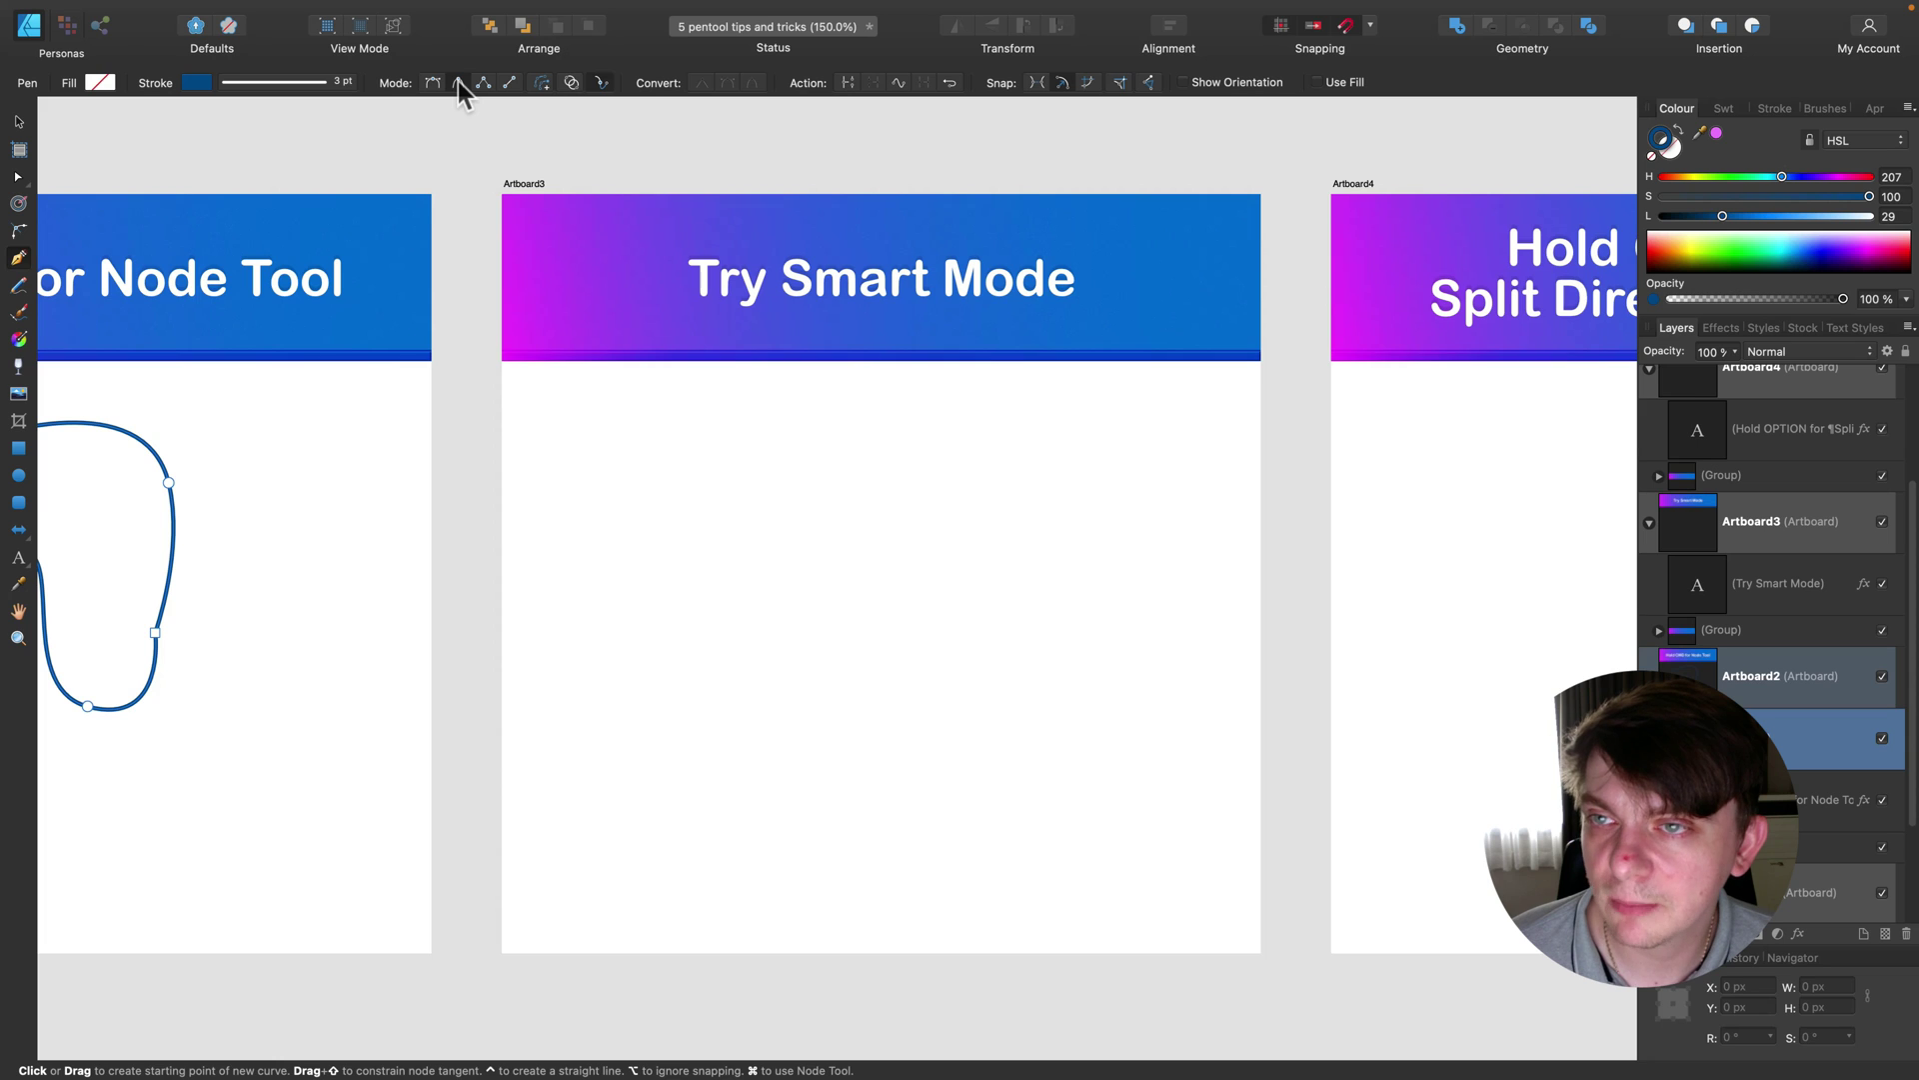
# Step: Draw an open, wavy curve of closely spaced smooth nodes below the Try Smart Mode heading, about 645 px wide and 357 px high
pyautogui.click(642, 463)
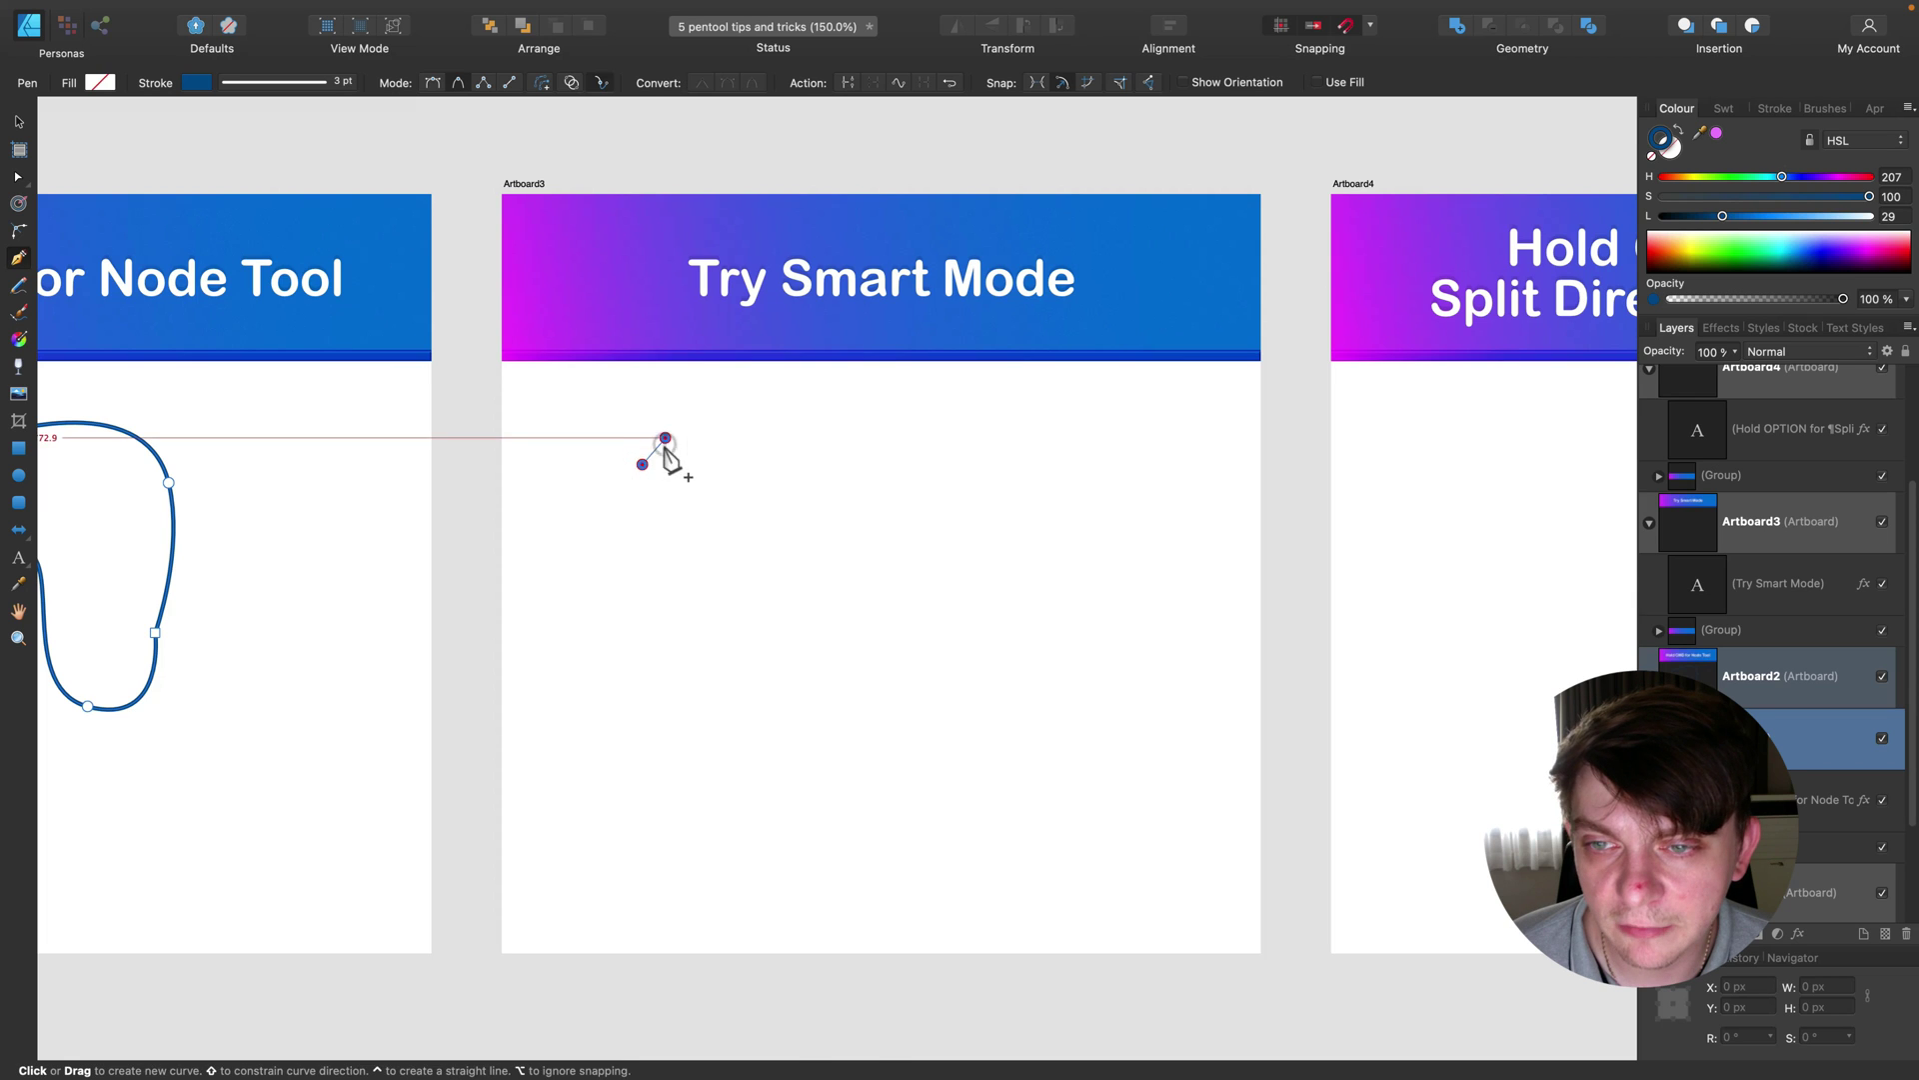
pyautogui.click(665, 437)
pyautogui.click(698, 424)
pyautogui.click(735, 438)
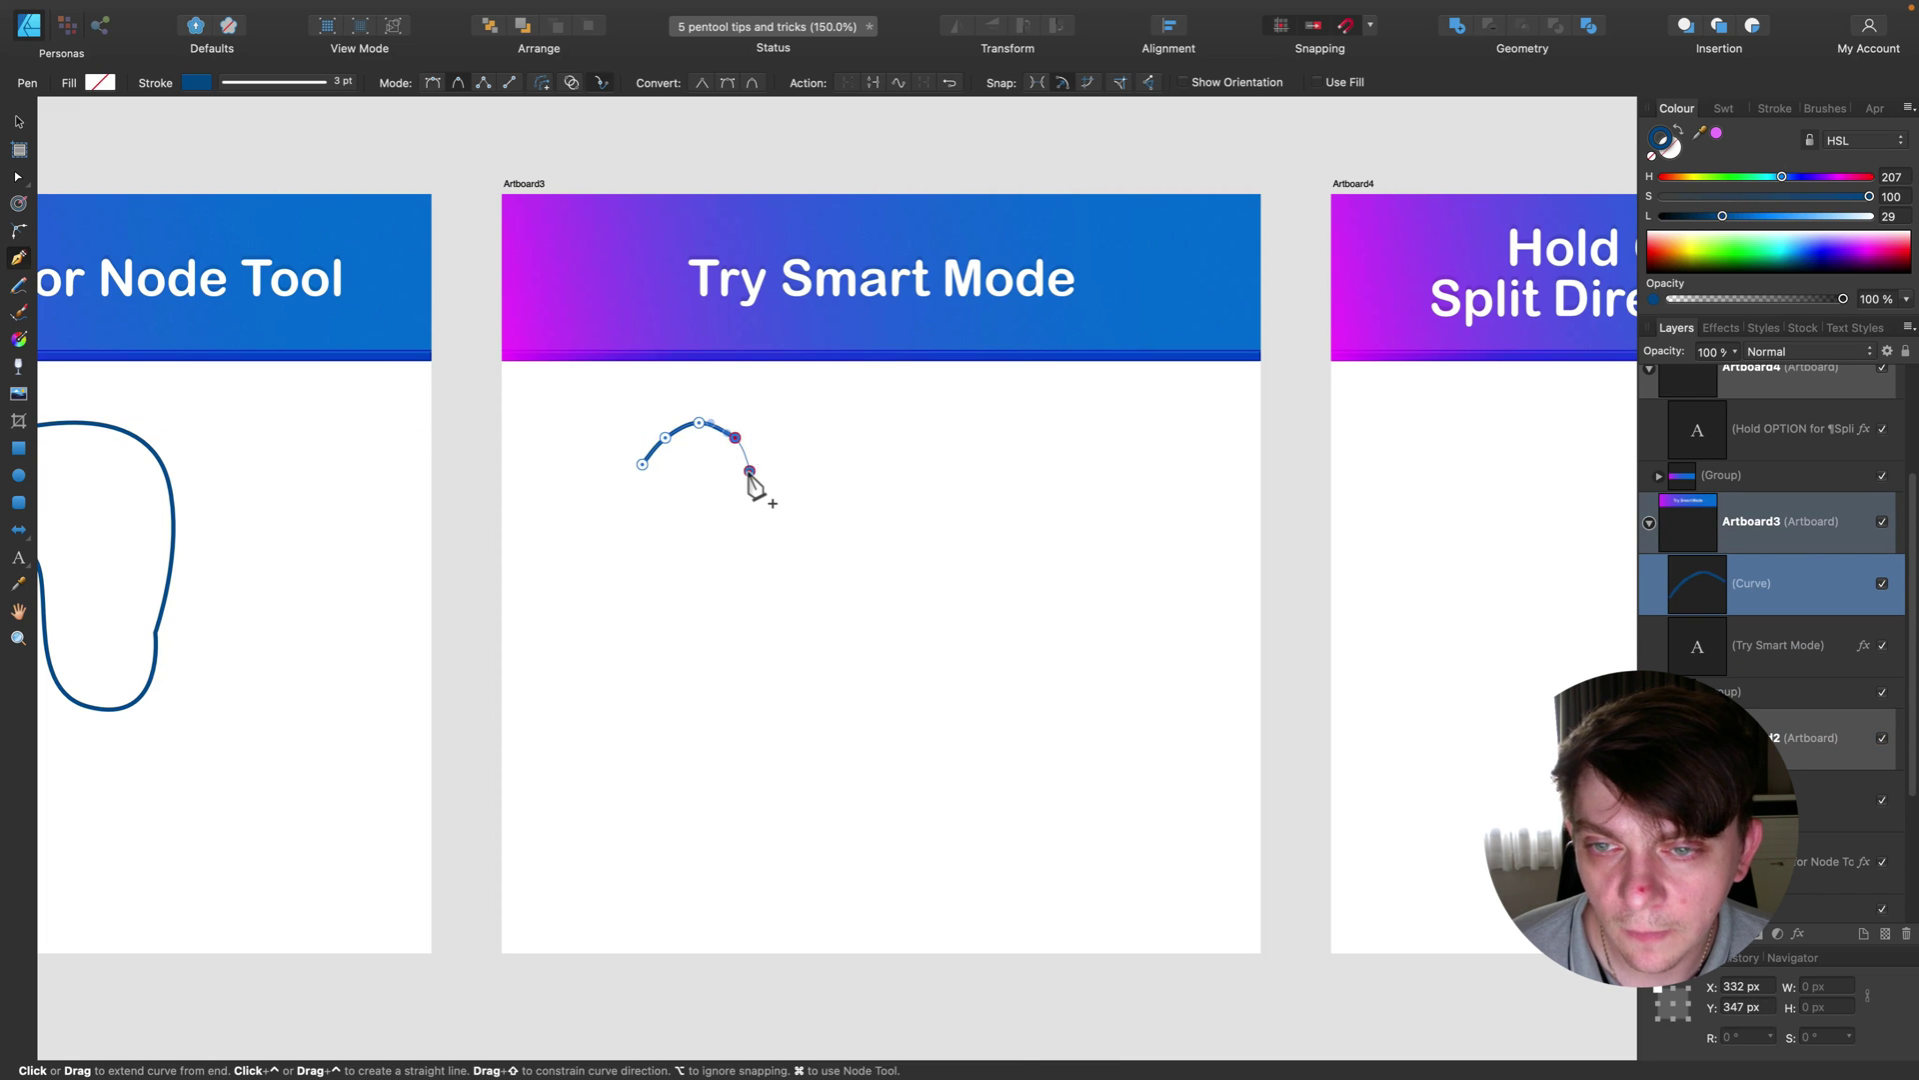
pyautogui.click(750, 471)
pyautogui.click(738, 508)
pyautogui.click(709, 519)
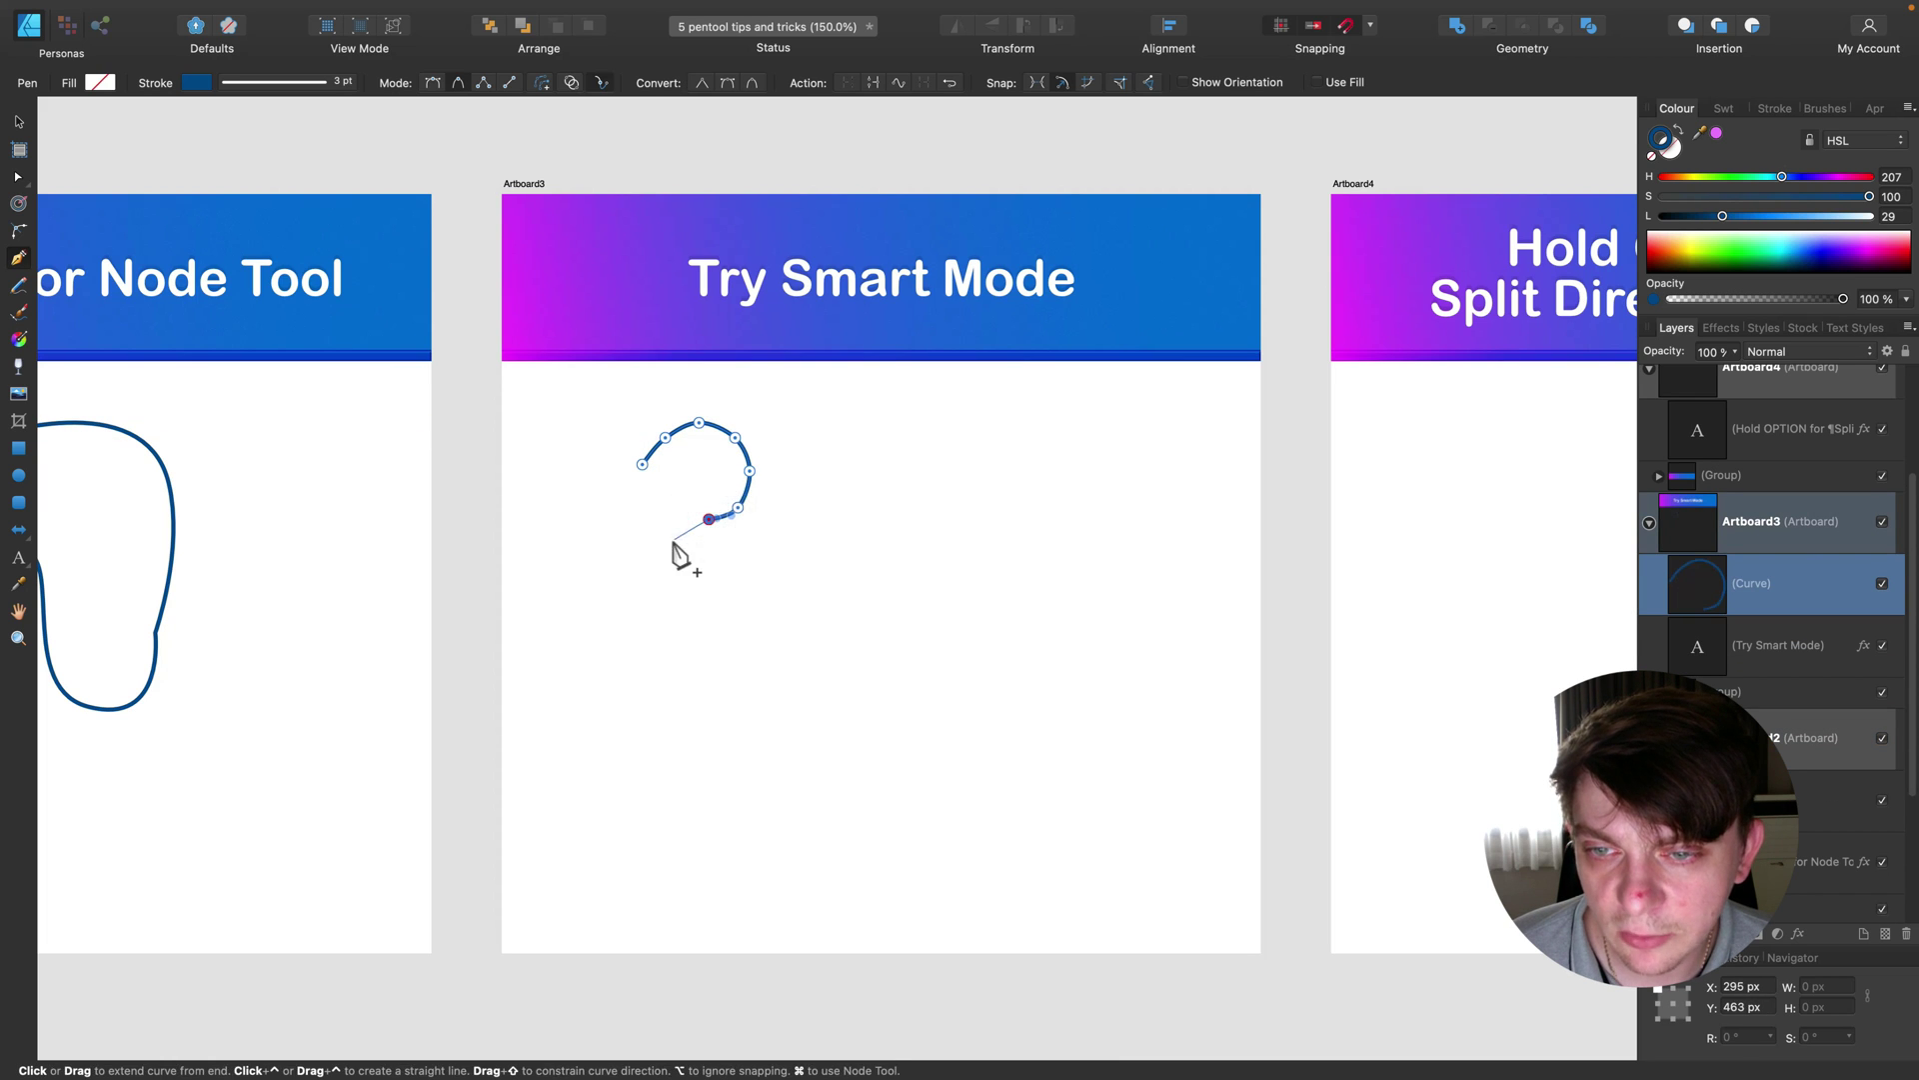
pyautogui.click(673, 539)
pyautogui.click(673, 573)
pyautogui.click(701, 602)
pyautogui.click(747, 612)
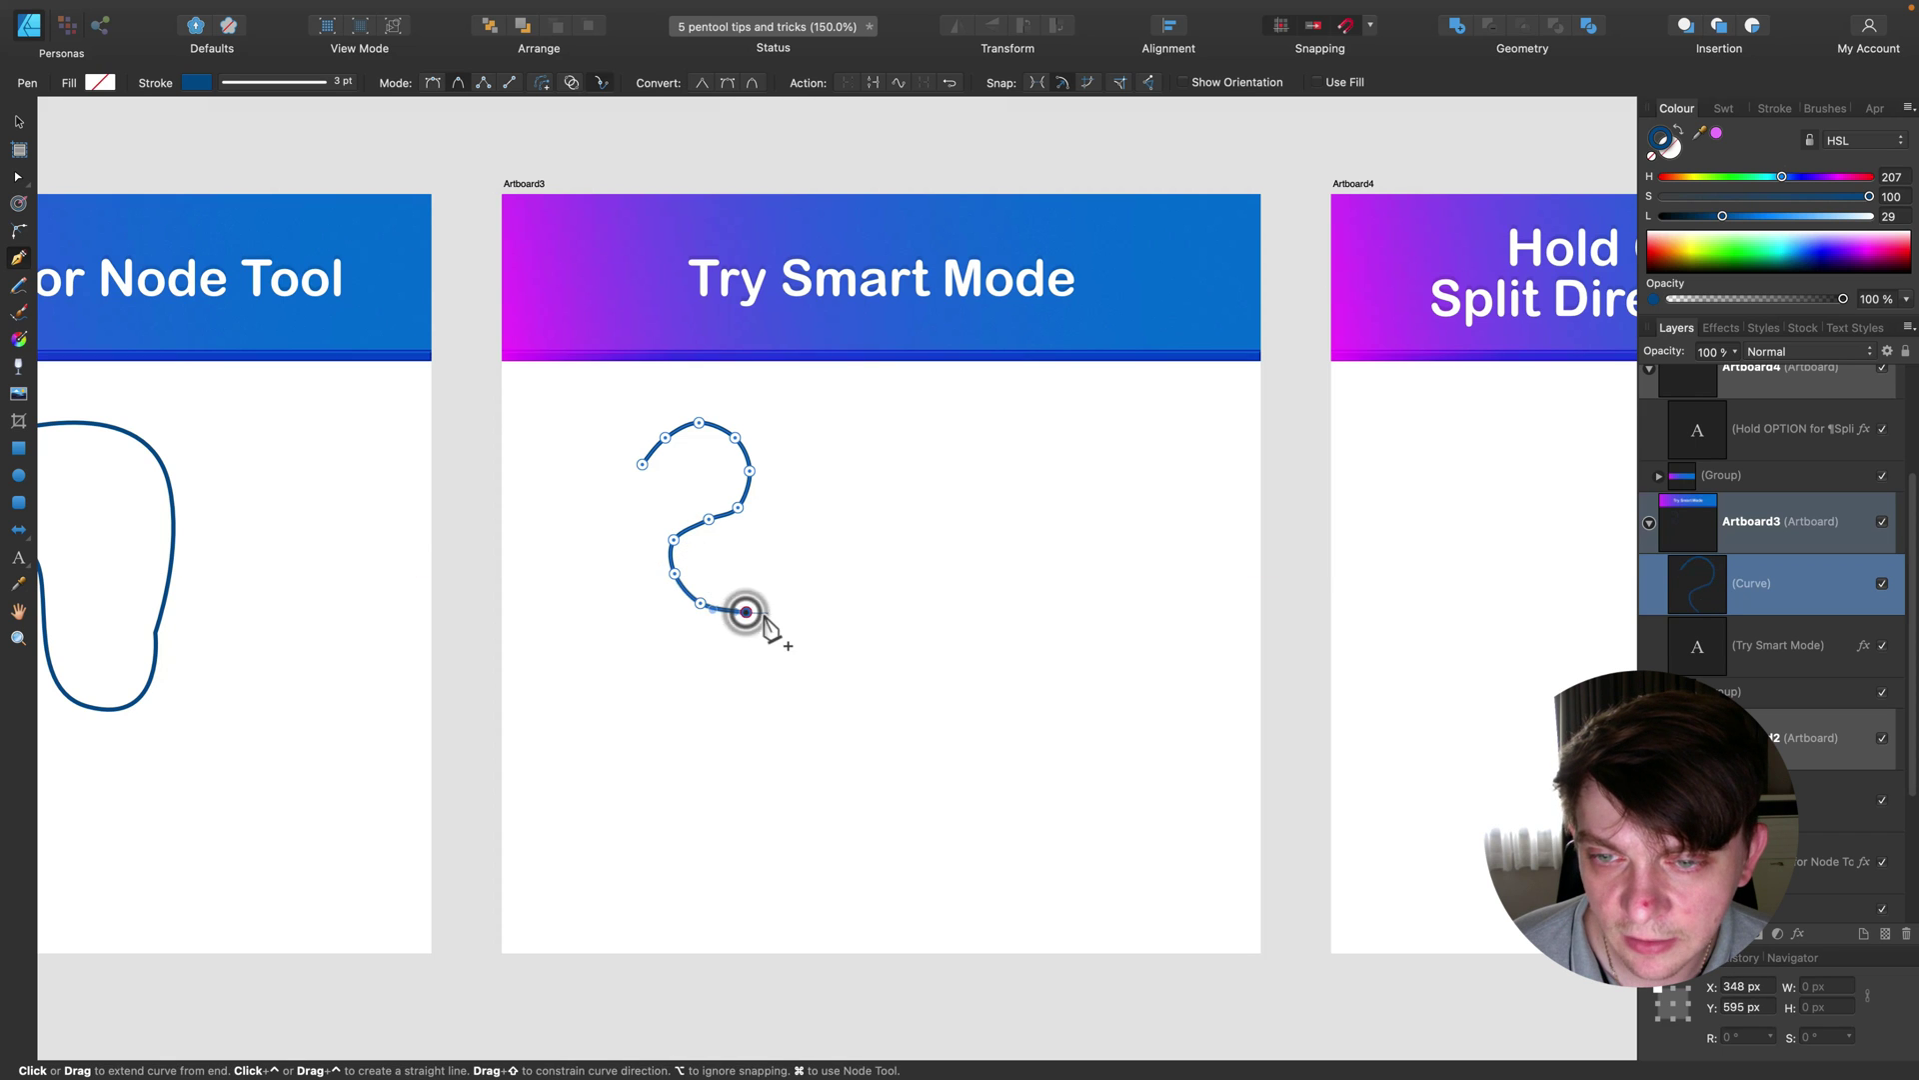
pyautogui.click(797, 604)
pyautogui.click(823, 582)
pyautogui.click(838, 546)
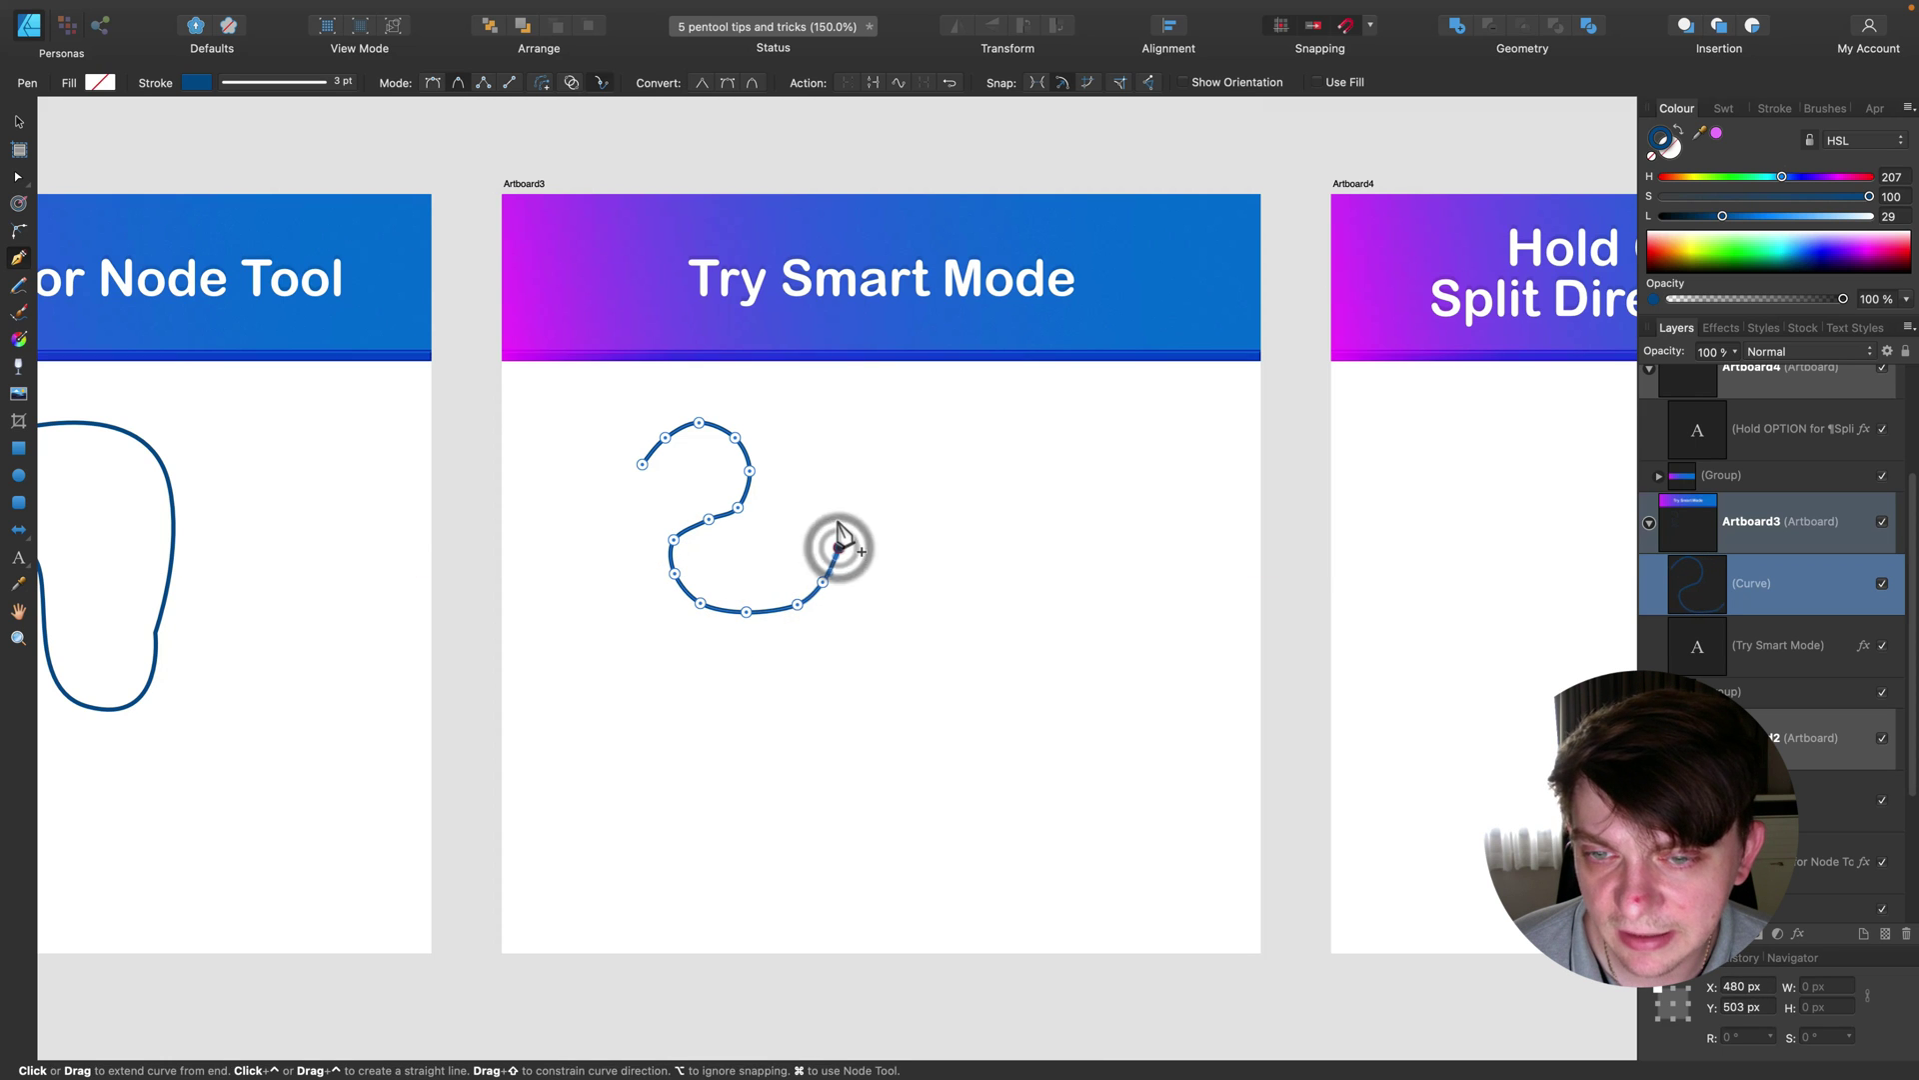
pyautogui.click(837, 517)
pyautogui.click(829, 485)
pyautogui.click(822, 437)
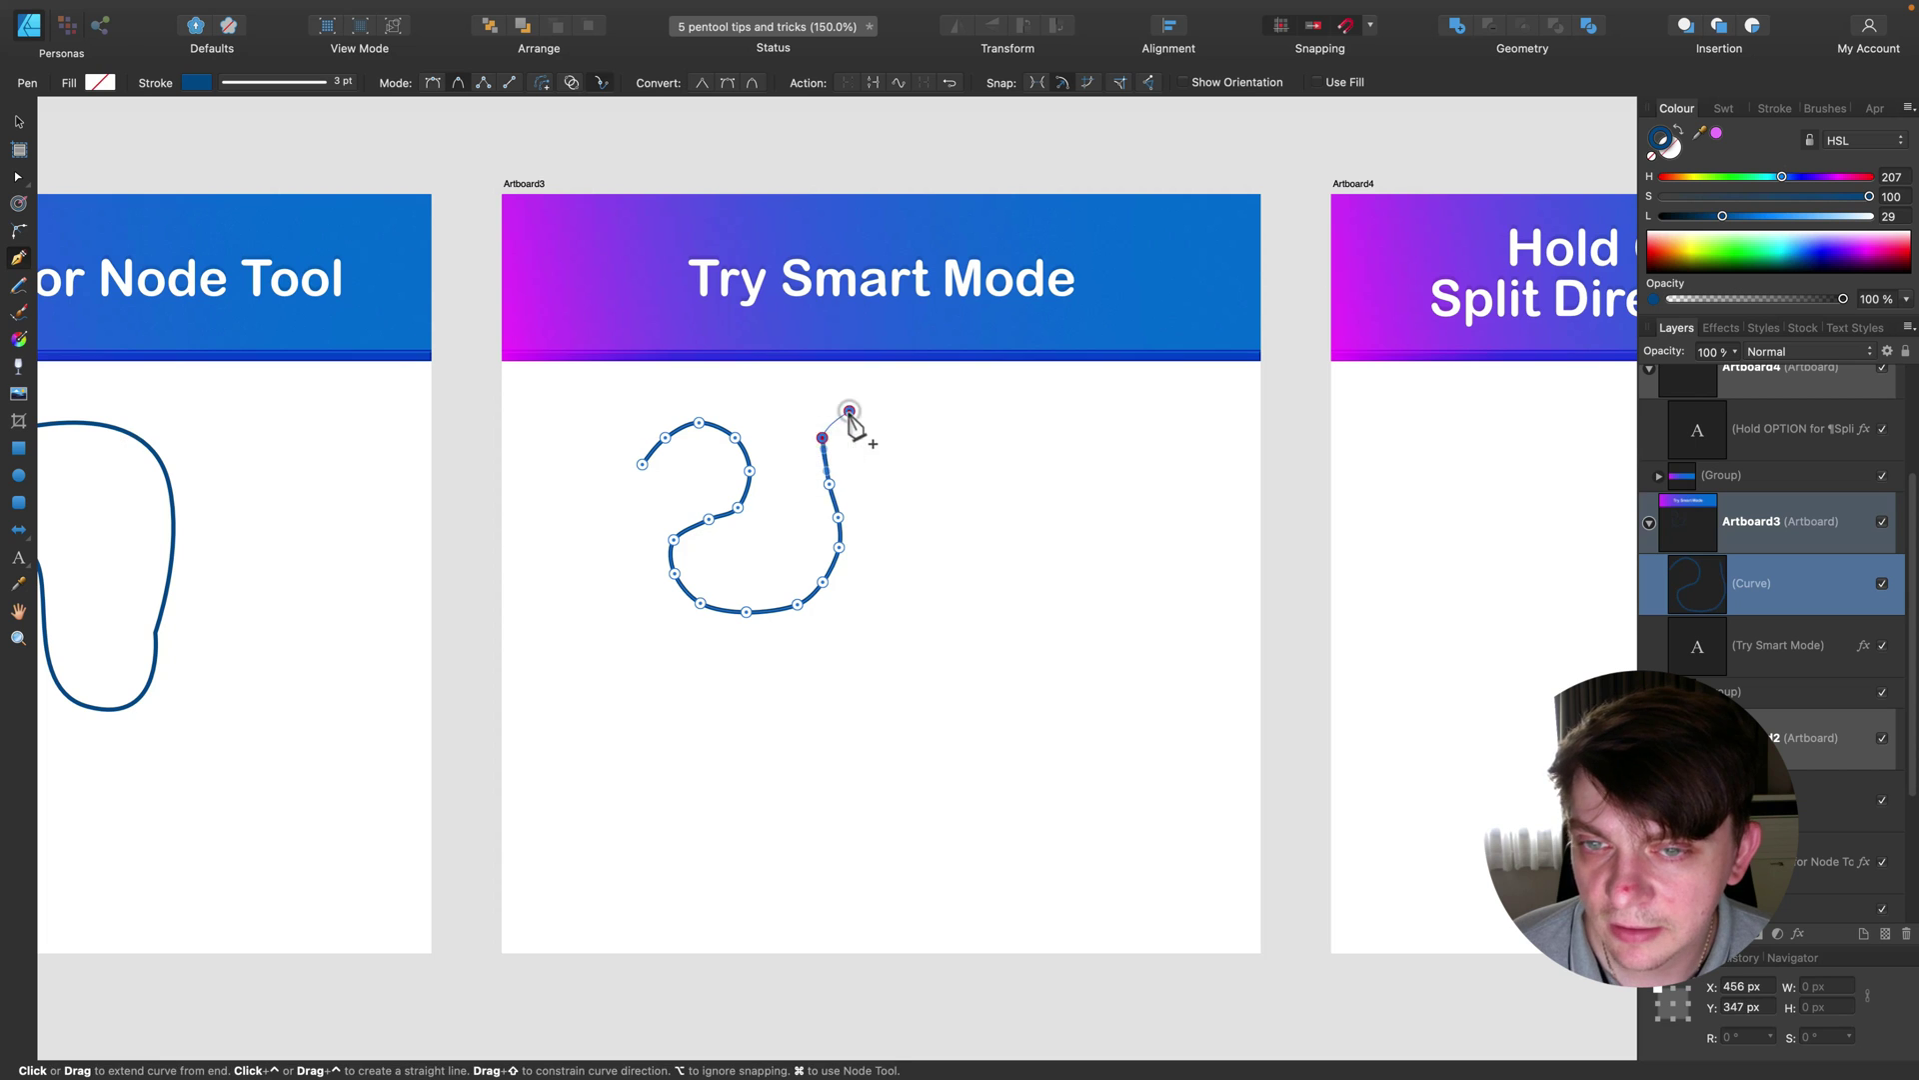
pyautogui.click(849, 410)
pyautogui.click(900, 409)
pyautogui.click(917, 430)
pyautogui.click(933, 469)
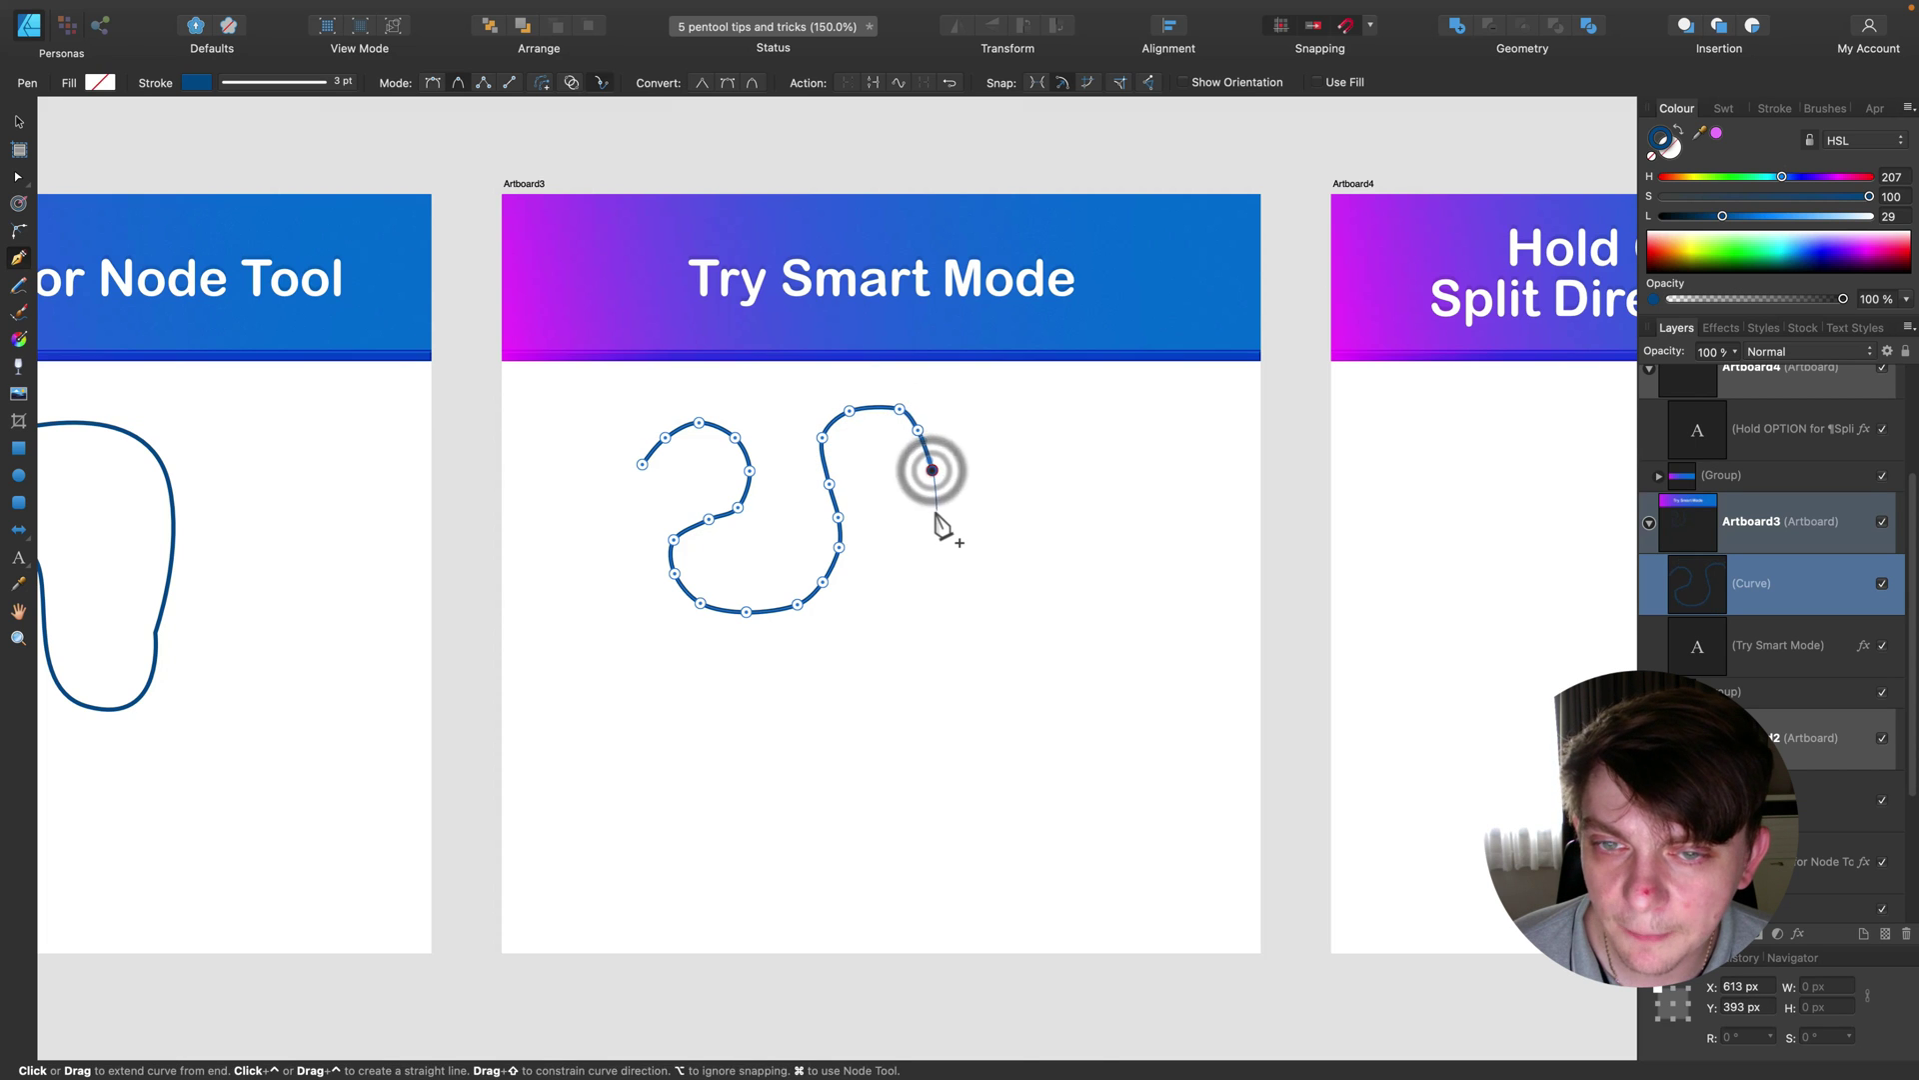
pyautogui.click(936, 510)
pyautogui.click(932, 547)
pyautogui.click(918, 574)
pyautogui.click(896, 621)
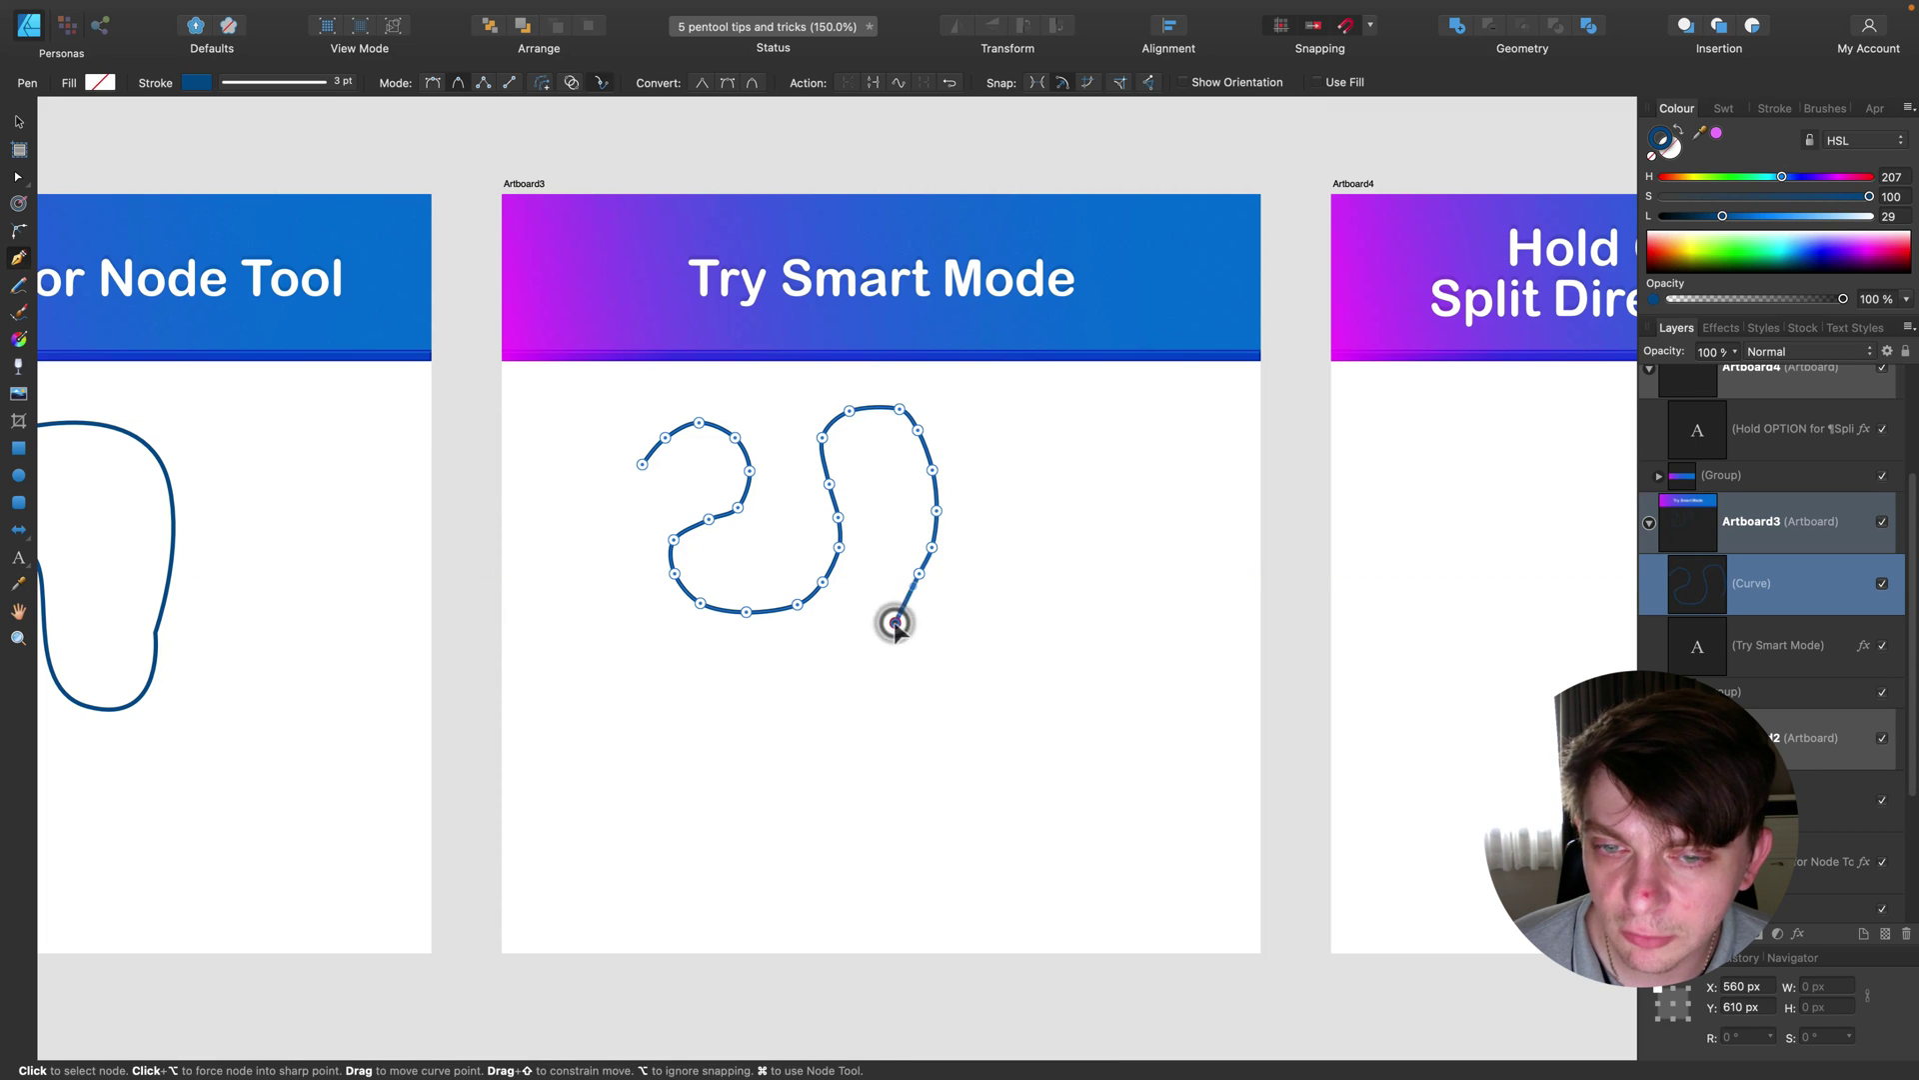
pyautogui.click(906, 650)
pyautogui.click(936, 657)
pyautogui.click(969, 650)
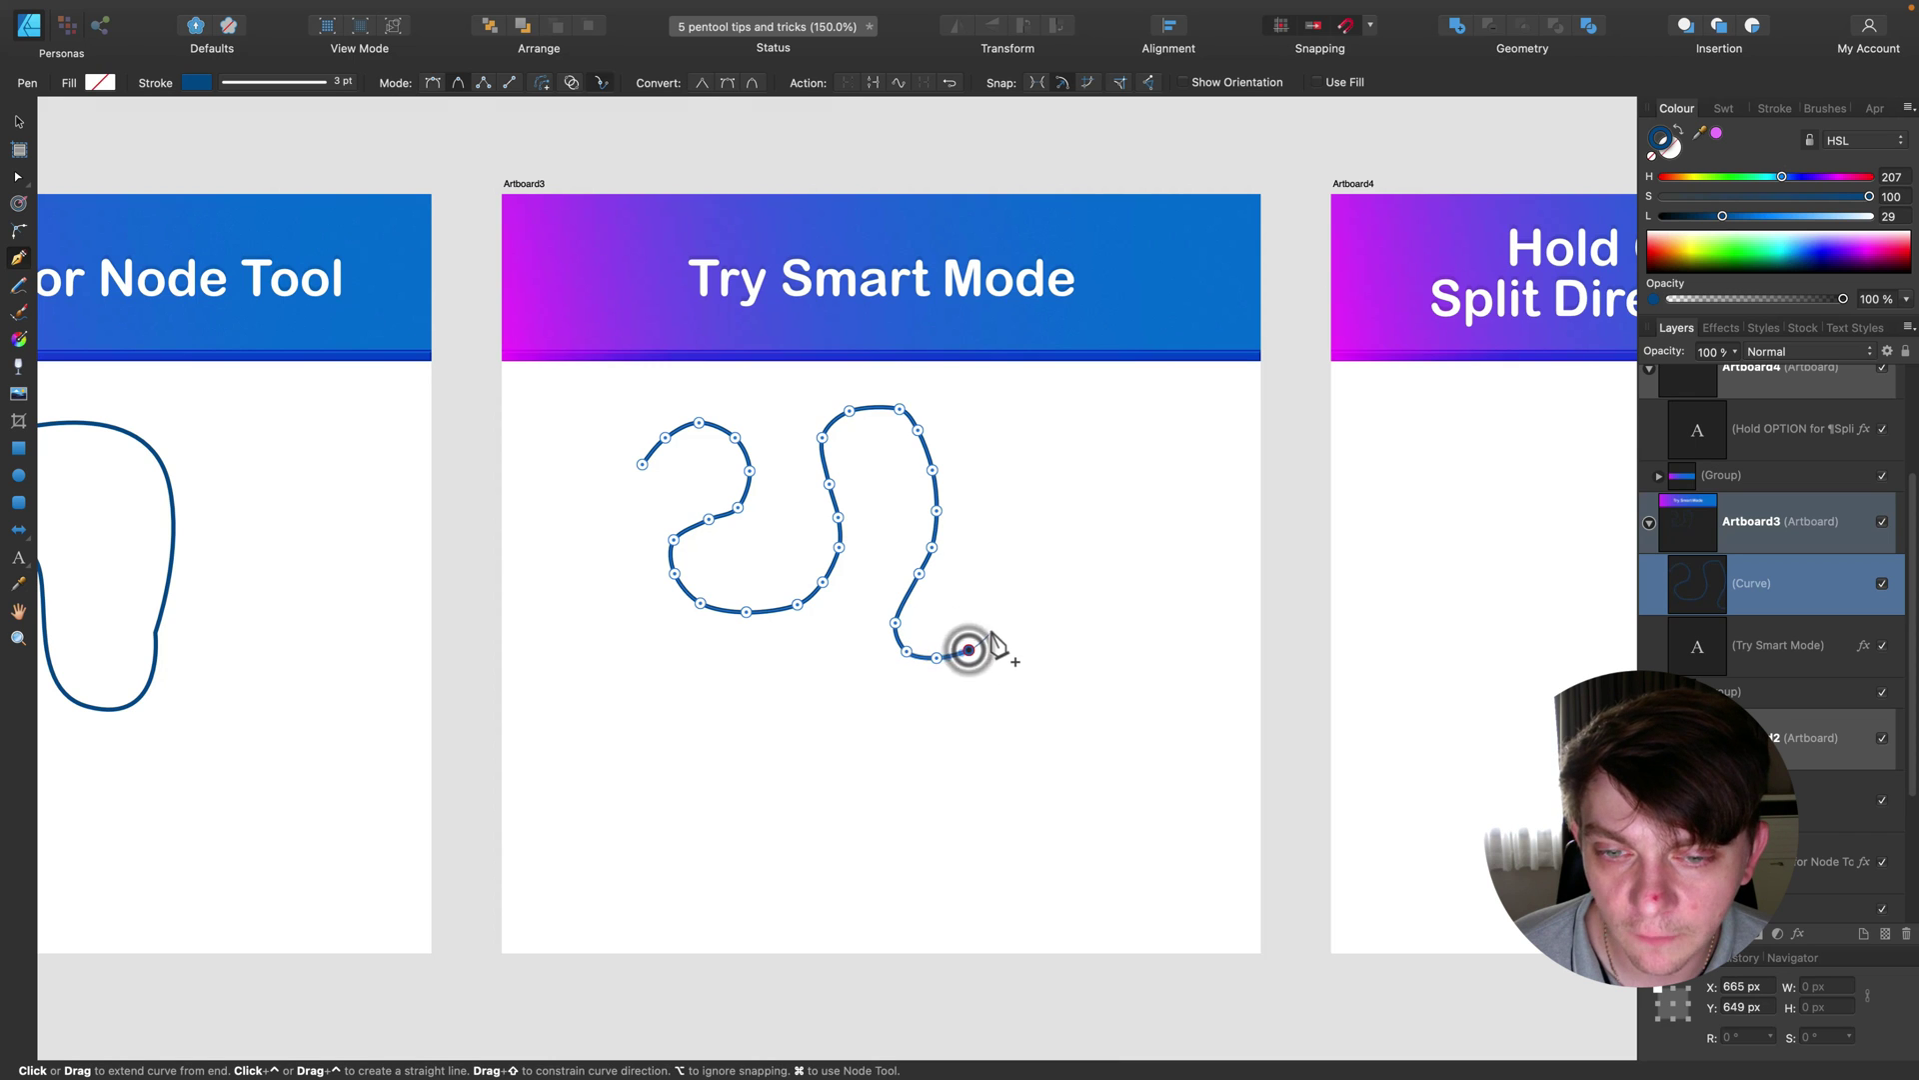
pyautogui.click(992, 628)
pyautogui.click(1003, 601)
pyautogui.click(1014, 574)
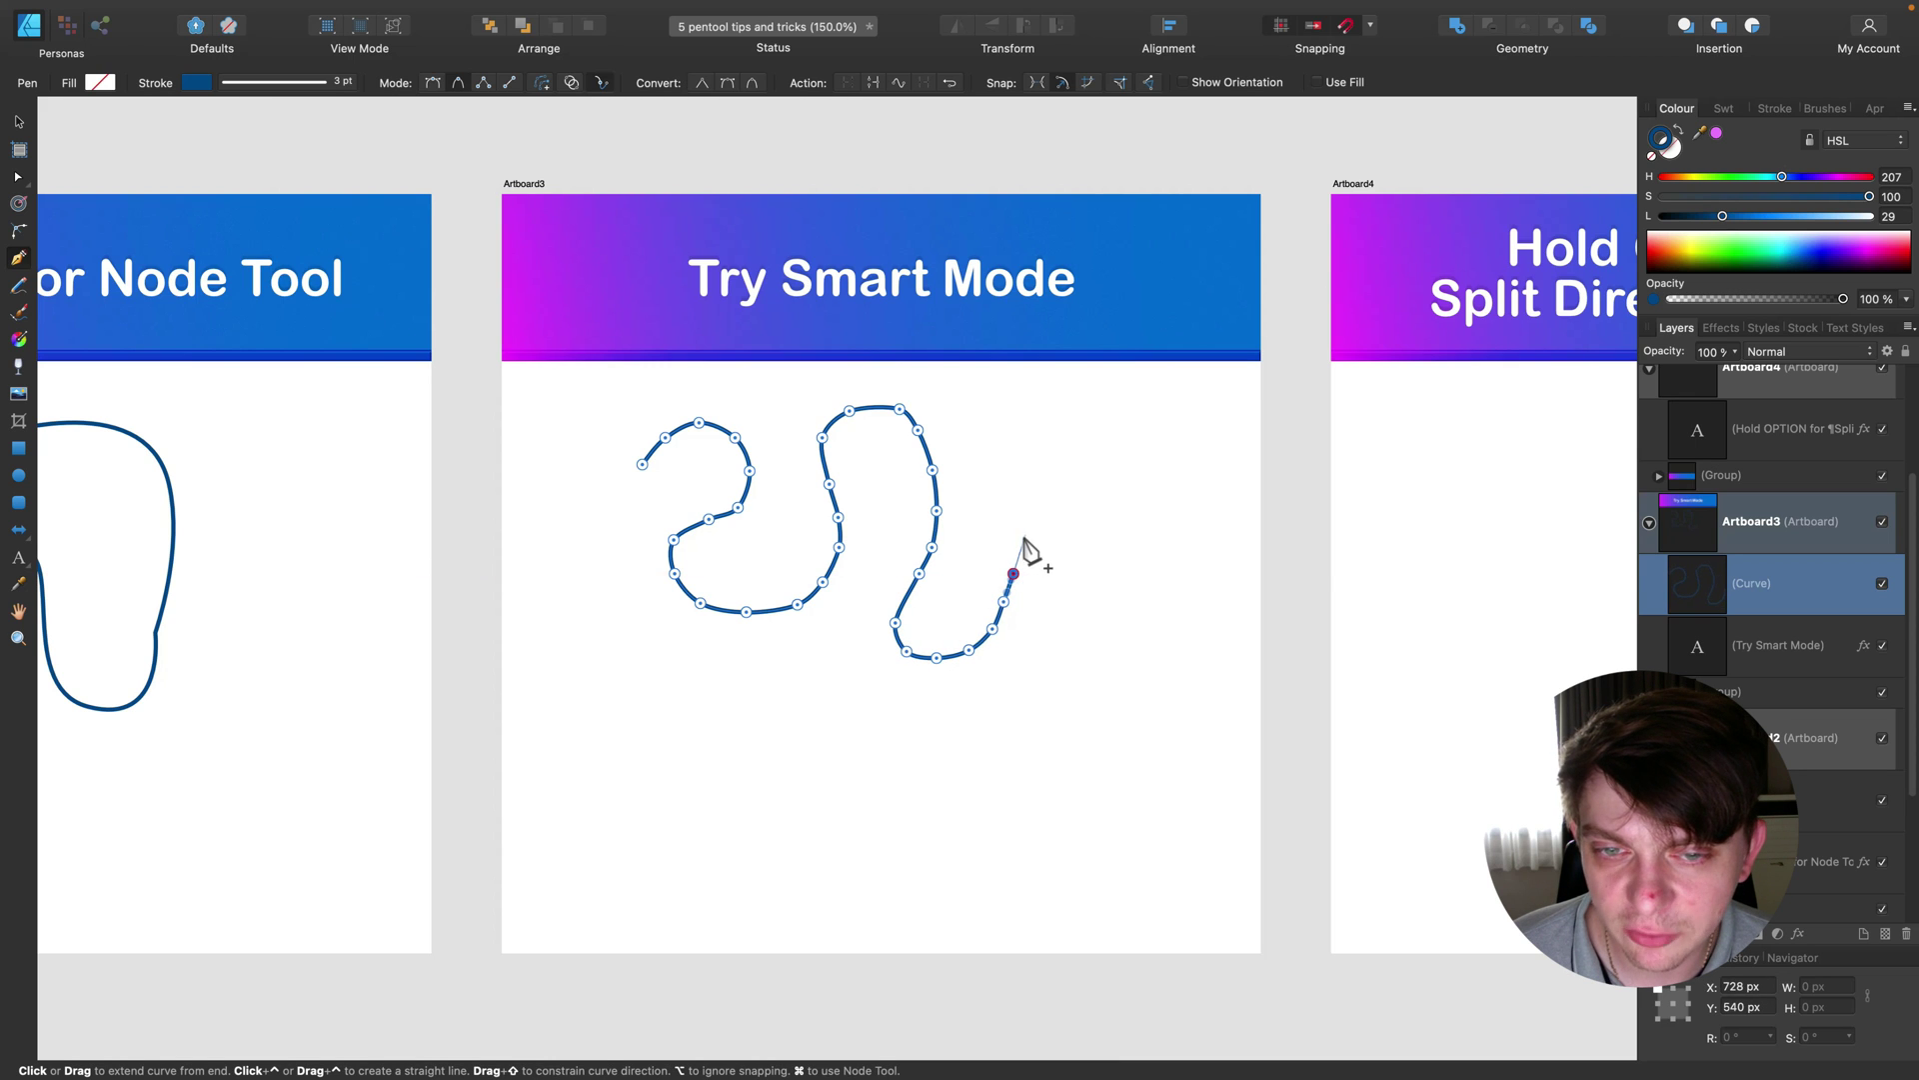
pyautogui.click(1027, 534)
pyautogui.click(1044, 507)
pyautogui.click(1077, 500)
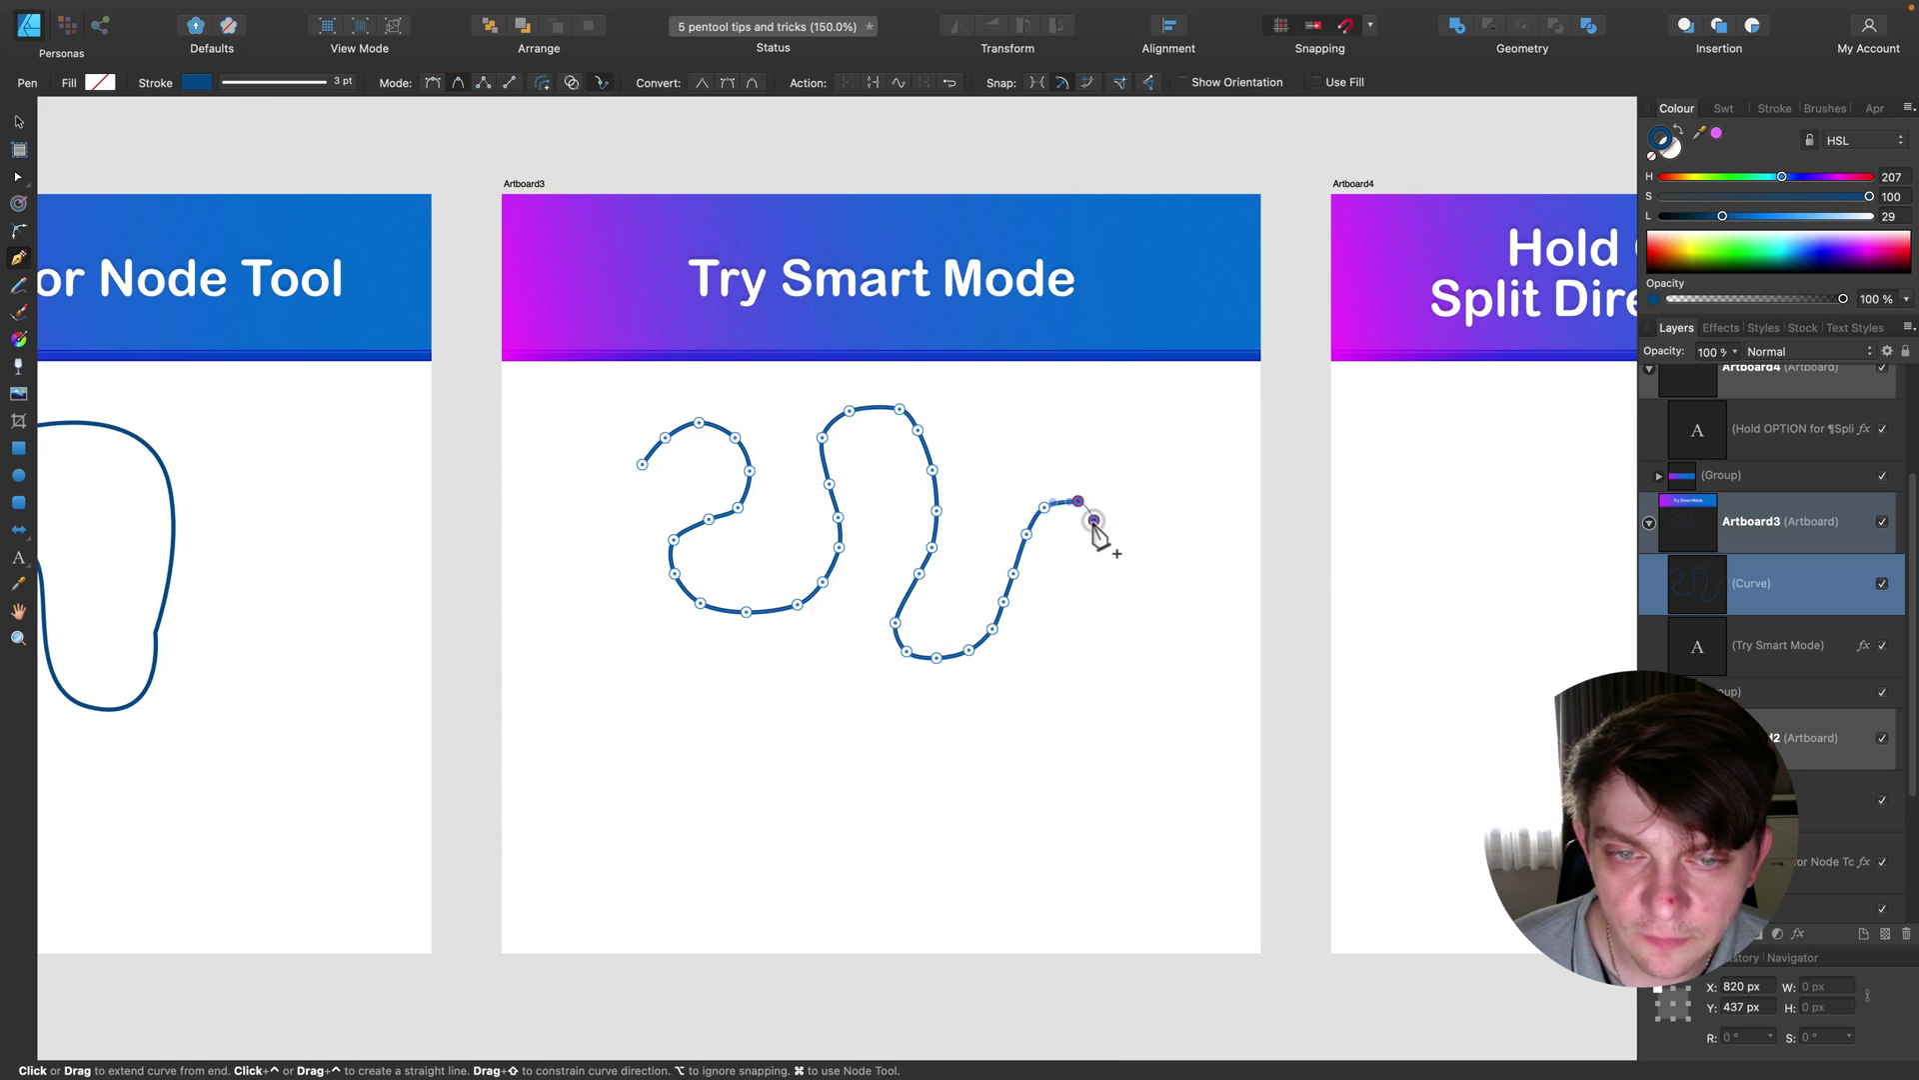
pyautogui.click(1095, 520)
pyautogui.click(1094, 541)
# Step: End the wavy curve, examine its nodes and bends up close, and deselect it
pyautogui.press('super+equal')
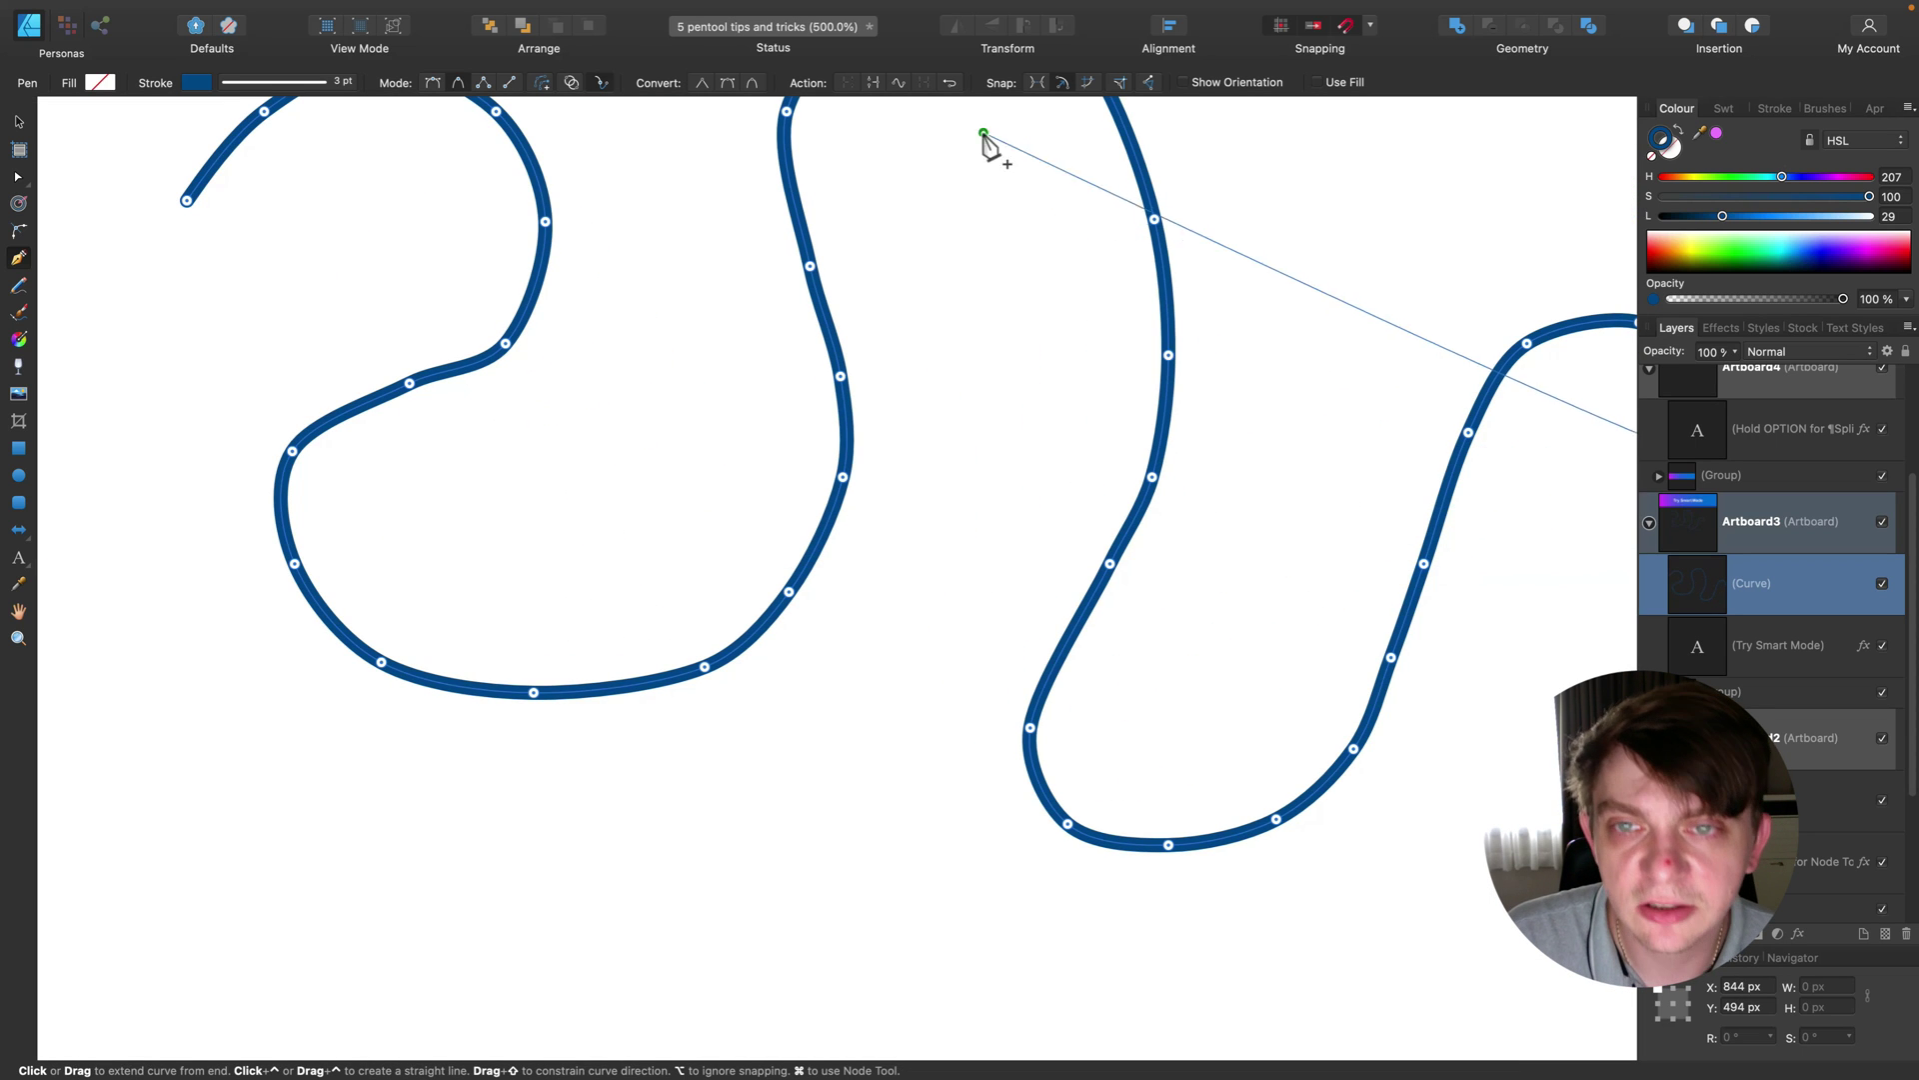
pyautogui.hscroll(5, 1409, 658)
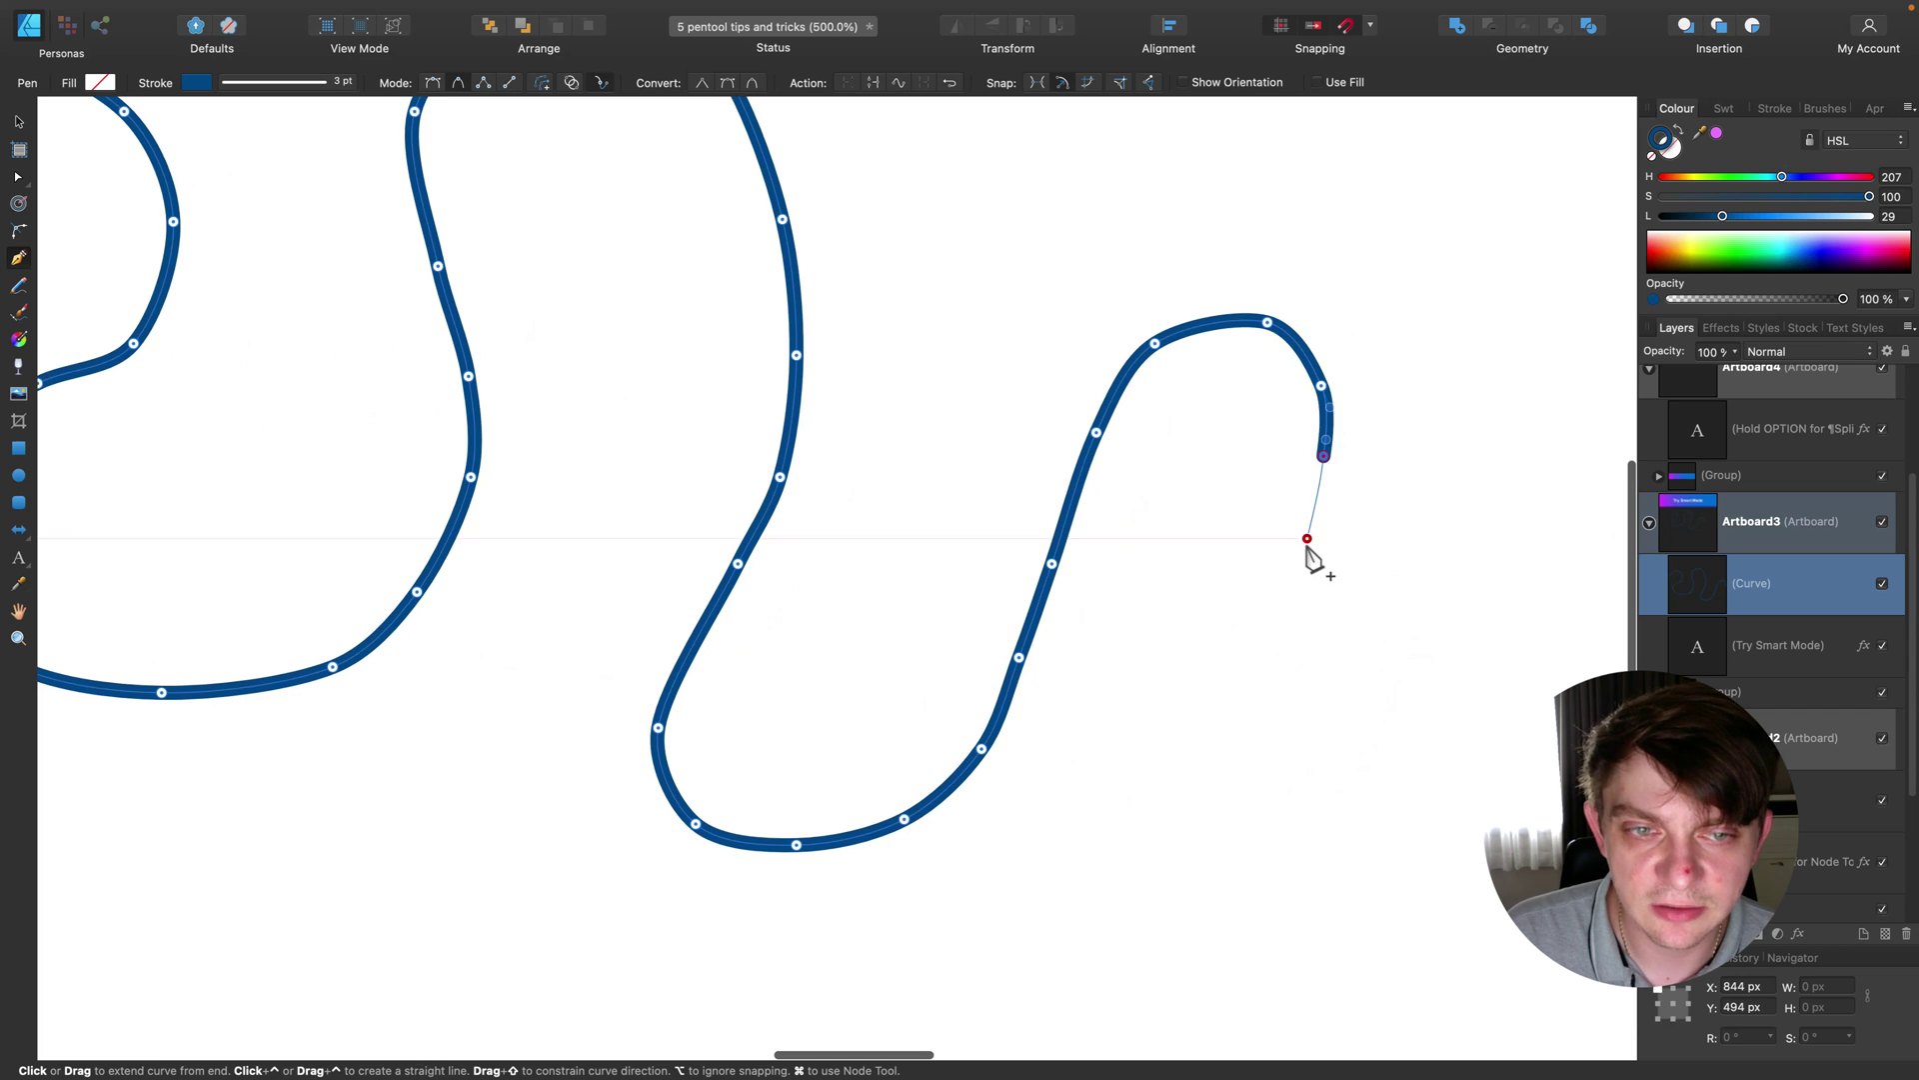
pyautogui.press('Escape')
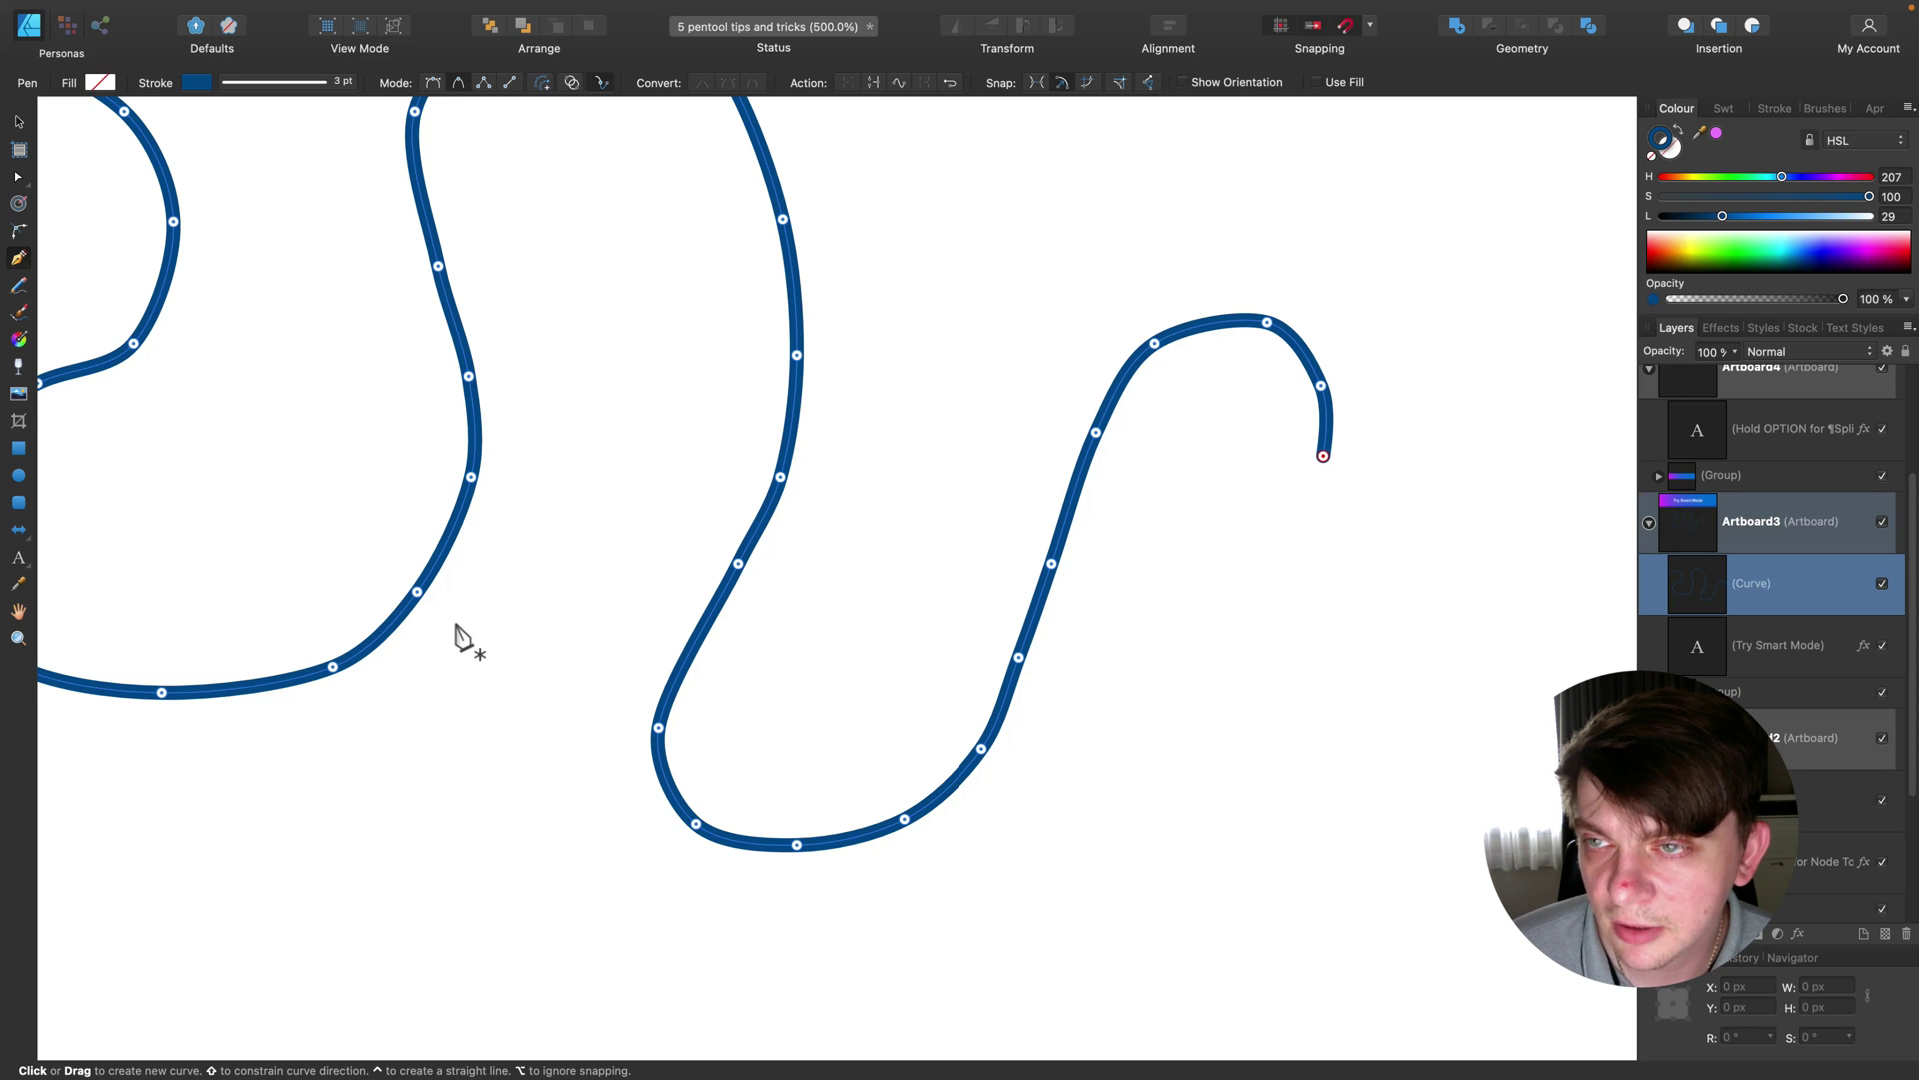
pyautogui.scroll(3, 460, 632)
pyautogui.hscroll(-5, 460, 632)
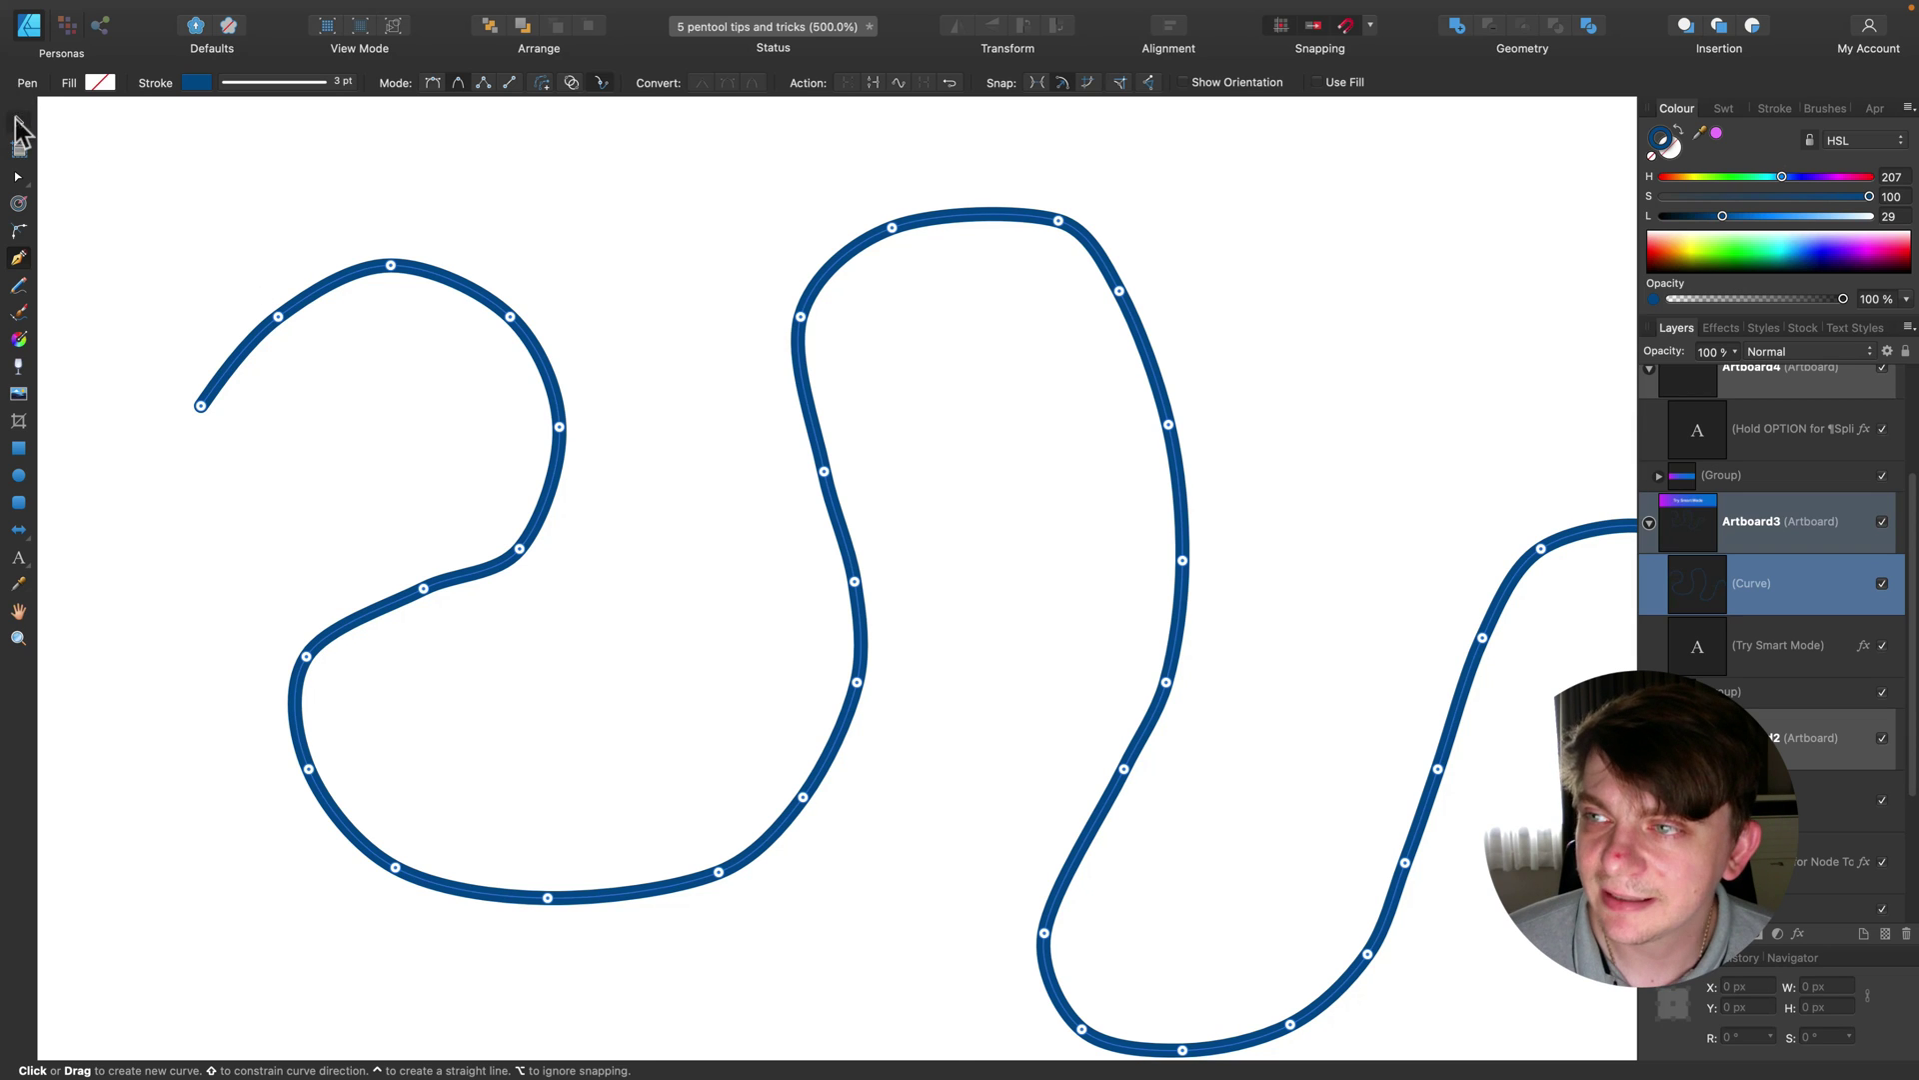
pyautogui.click(17, 121)
pyautogui.click(357, 165)
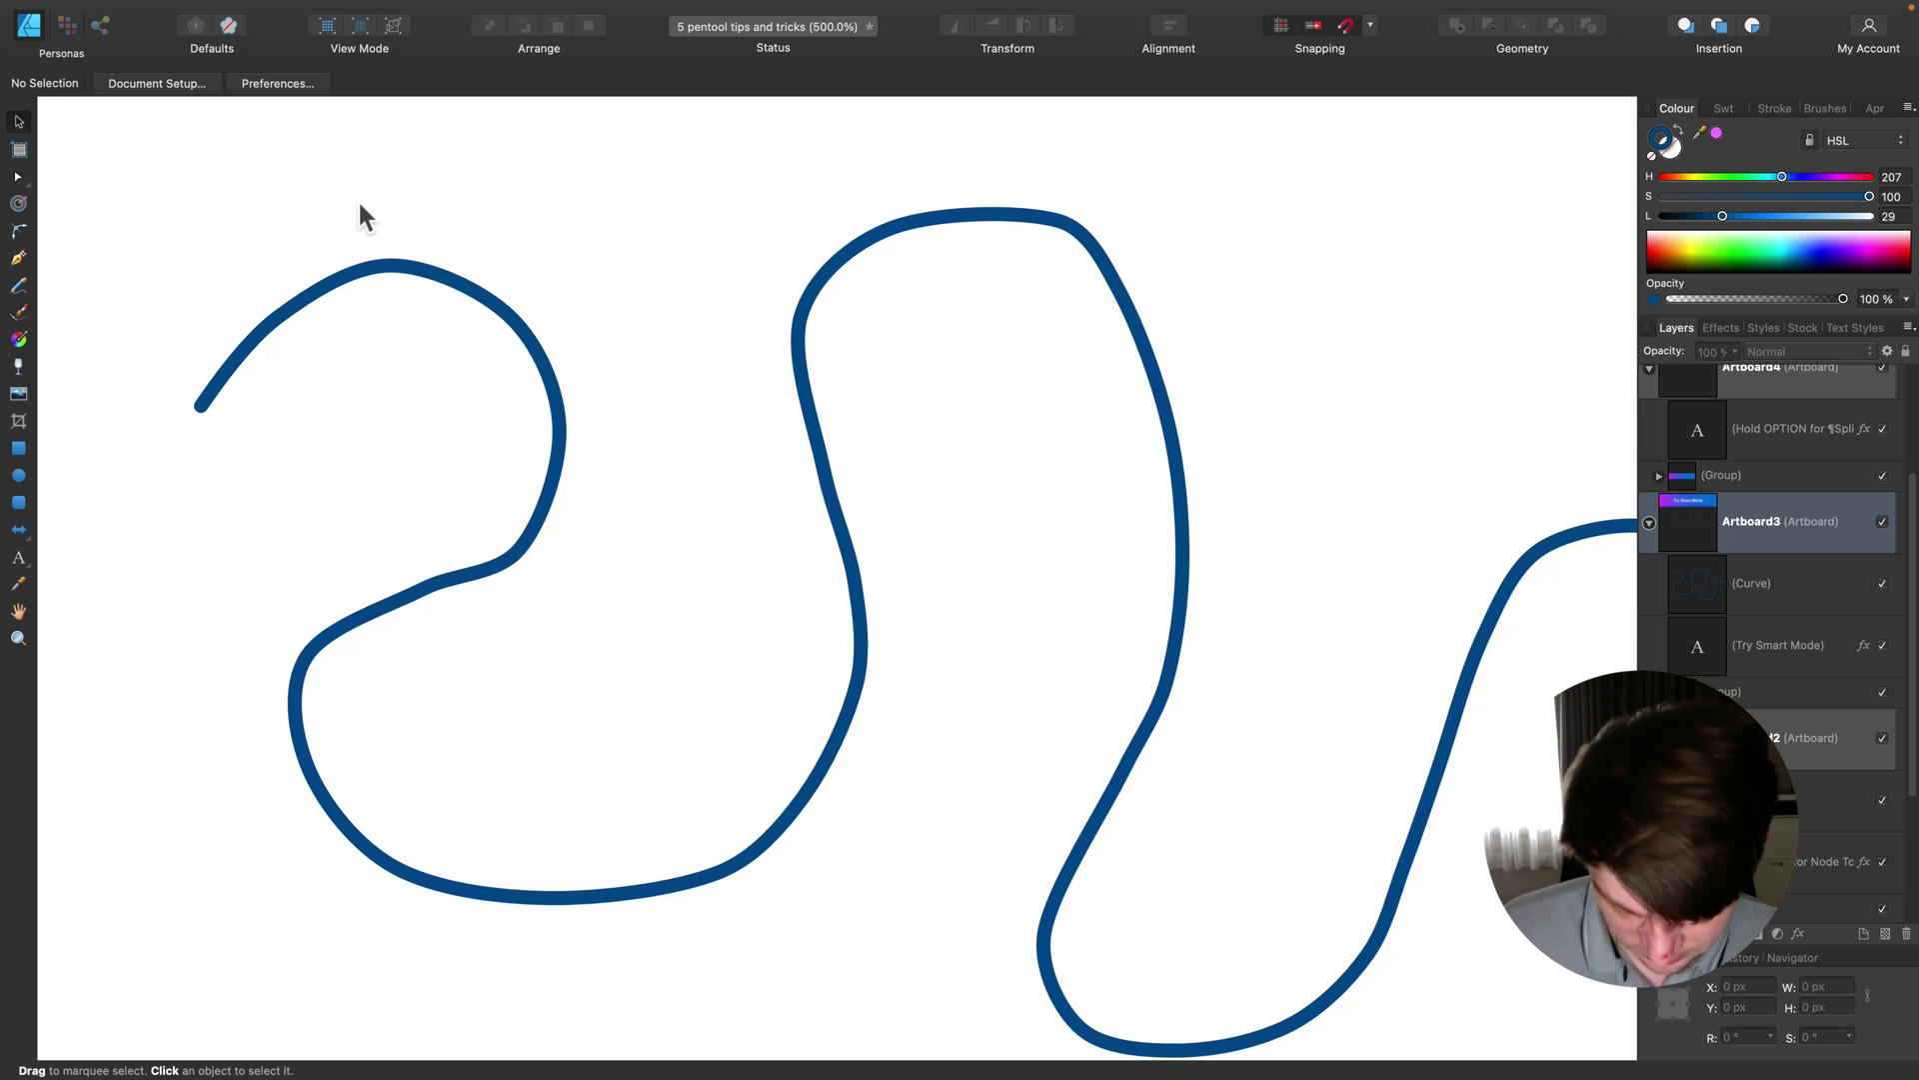
# Step: Delete the wavy curve from the Try Smart Mode artboard
pyautogui.press('super+minus')
pyautogui.press('super+minus')
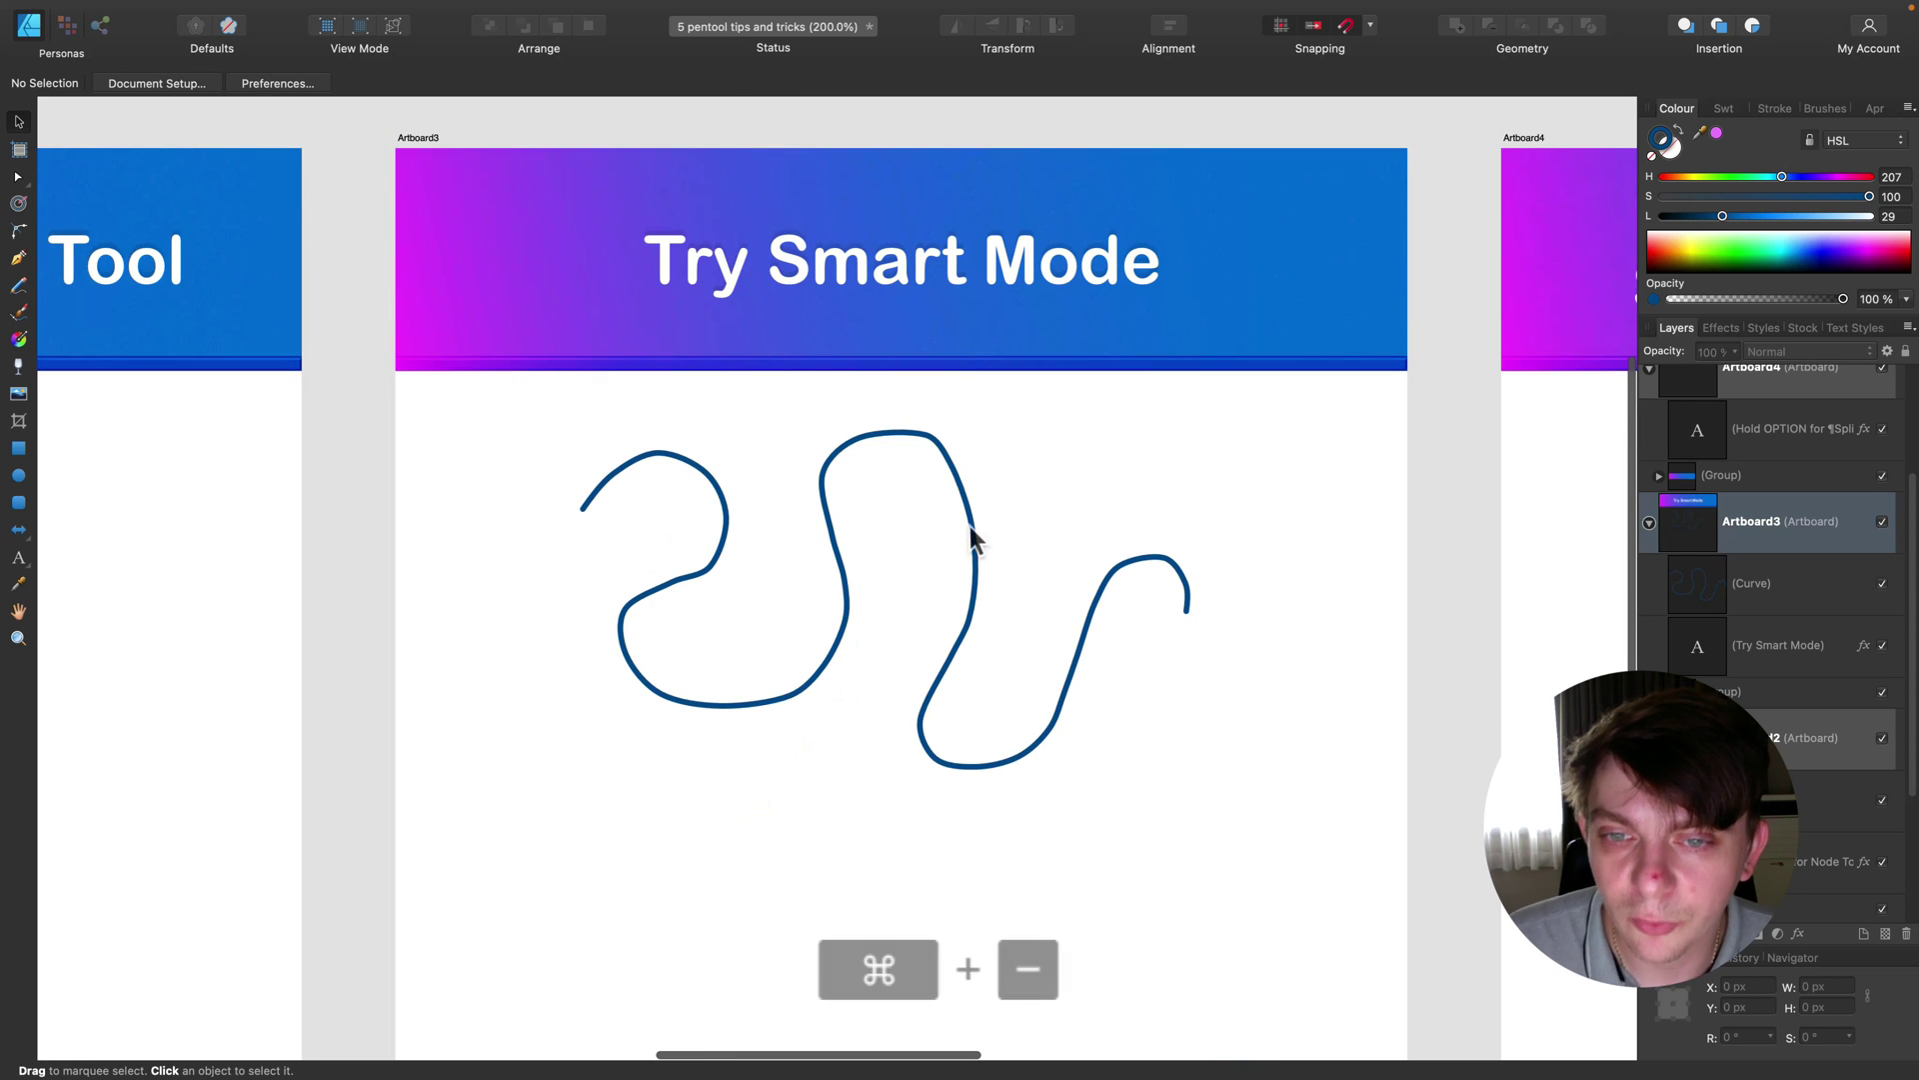
pyautogui.click(972, 529)
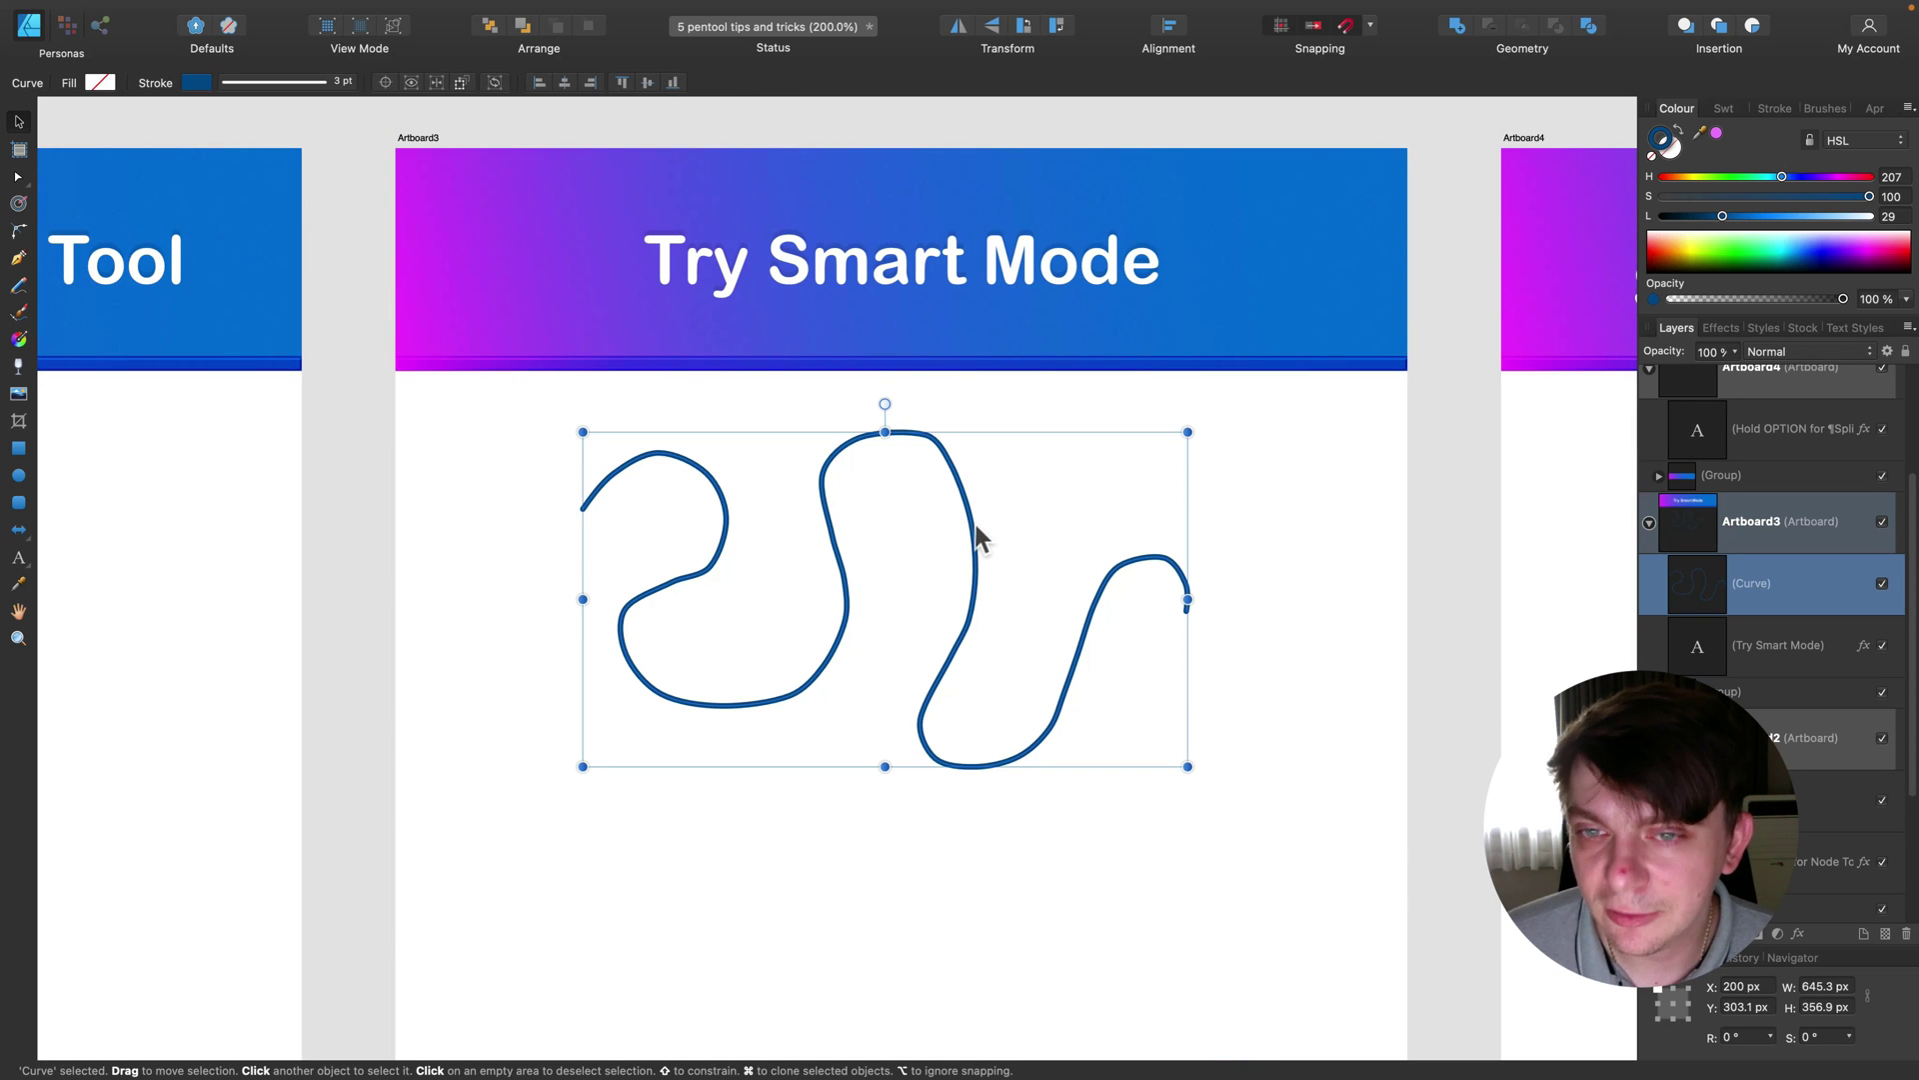
pyautogui.press('BackSpace')
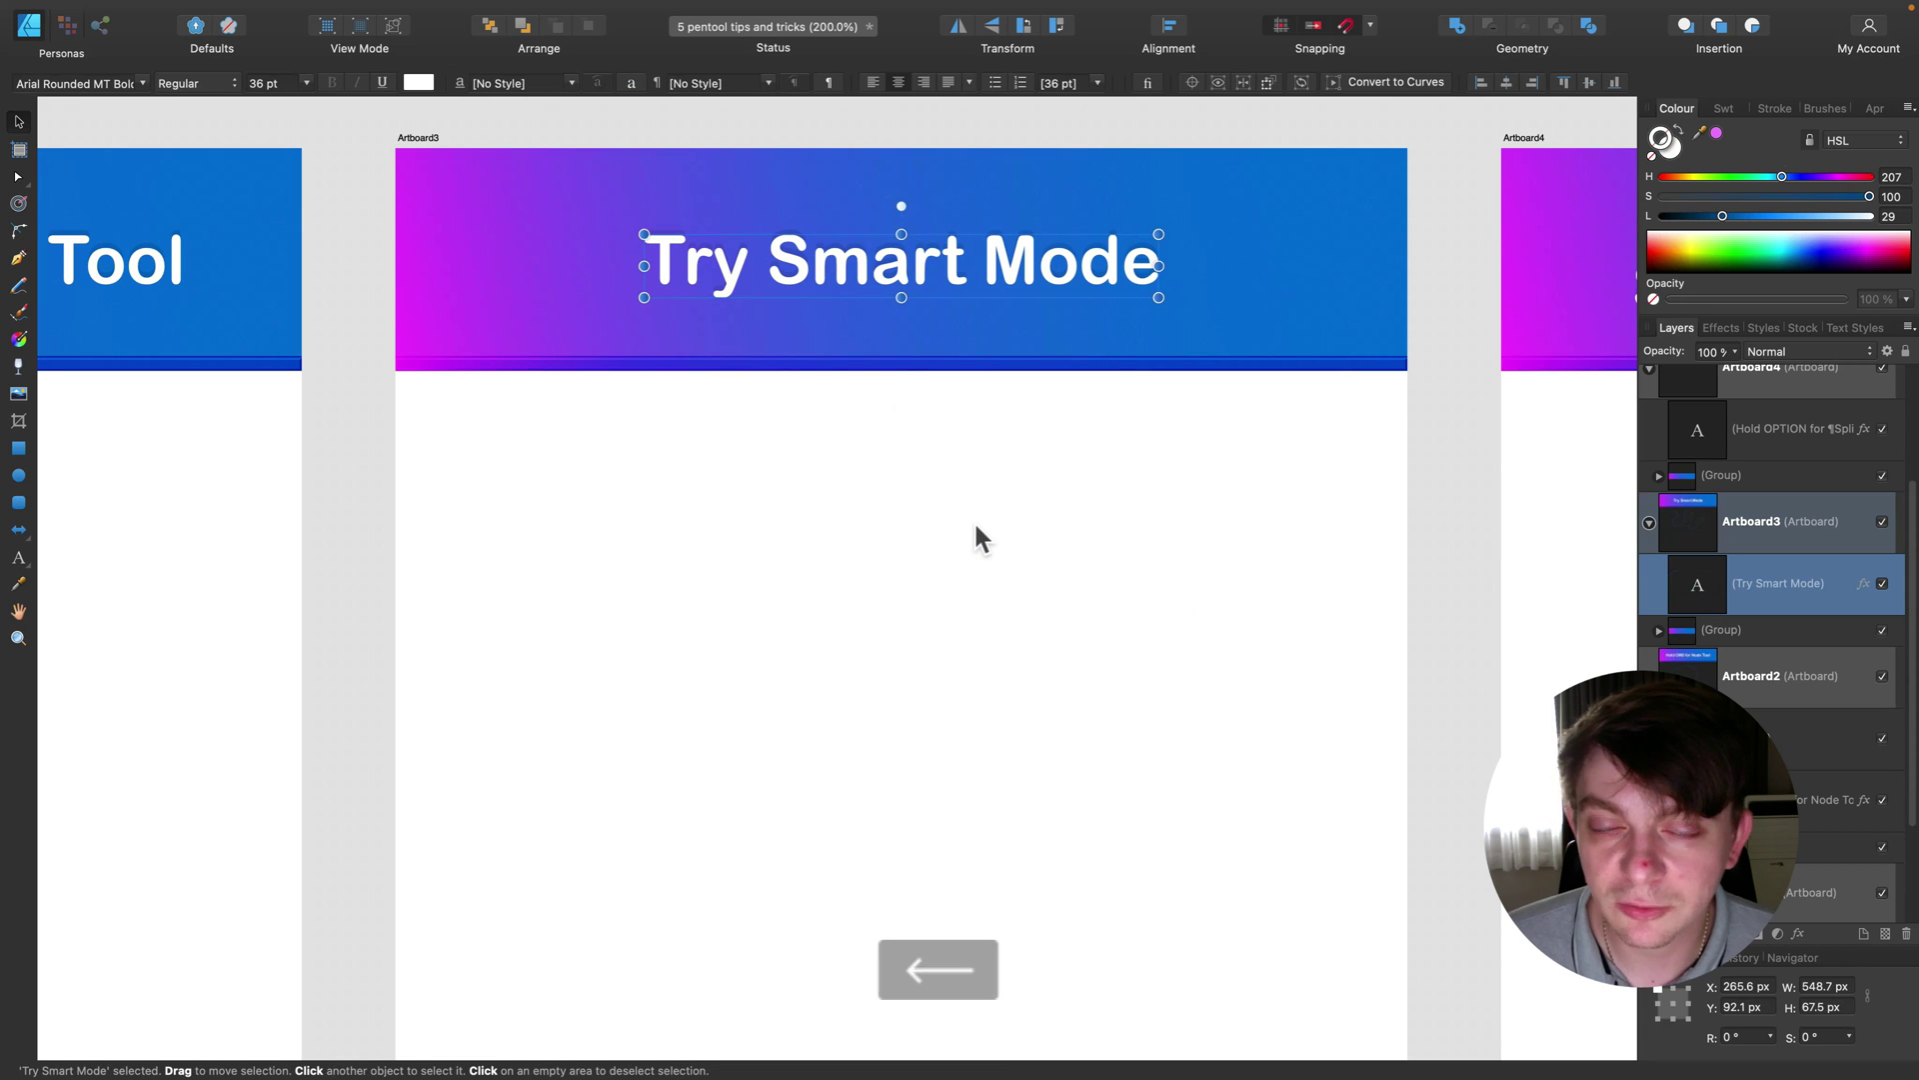
# Step: Activate the Pen tool for drawing on the Hold OPTION for Split Direction Handles artboard
pyautogui.hscroll(15, 1140, 531)
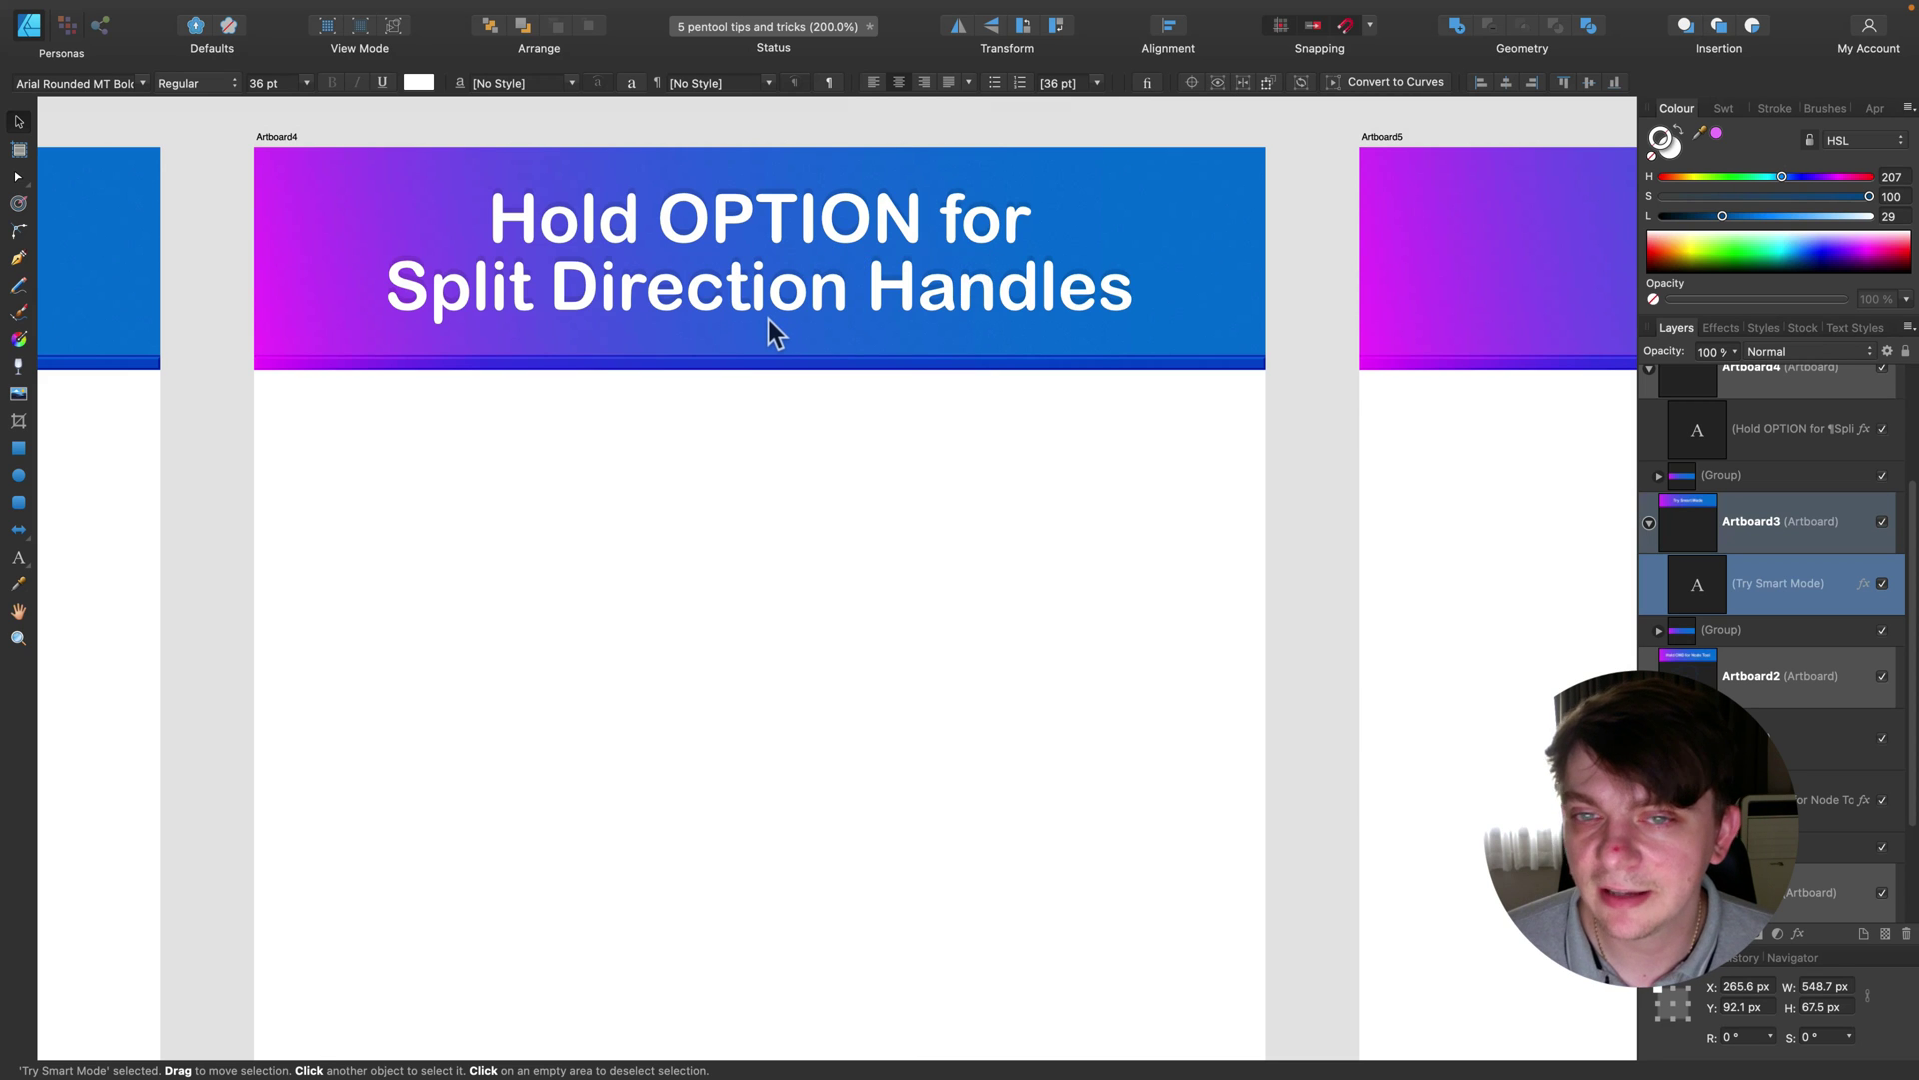
pyautogui.click(18, 258)
pyautogui.click(686, 292)
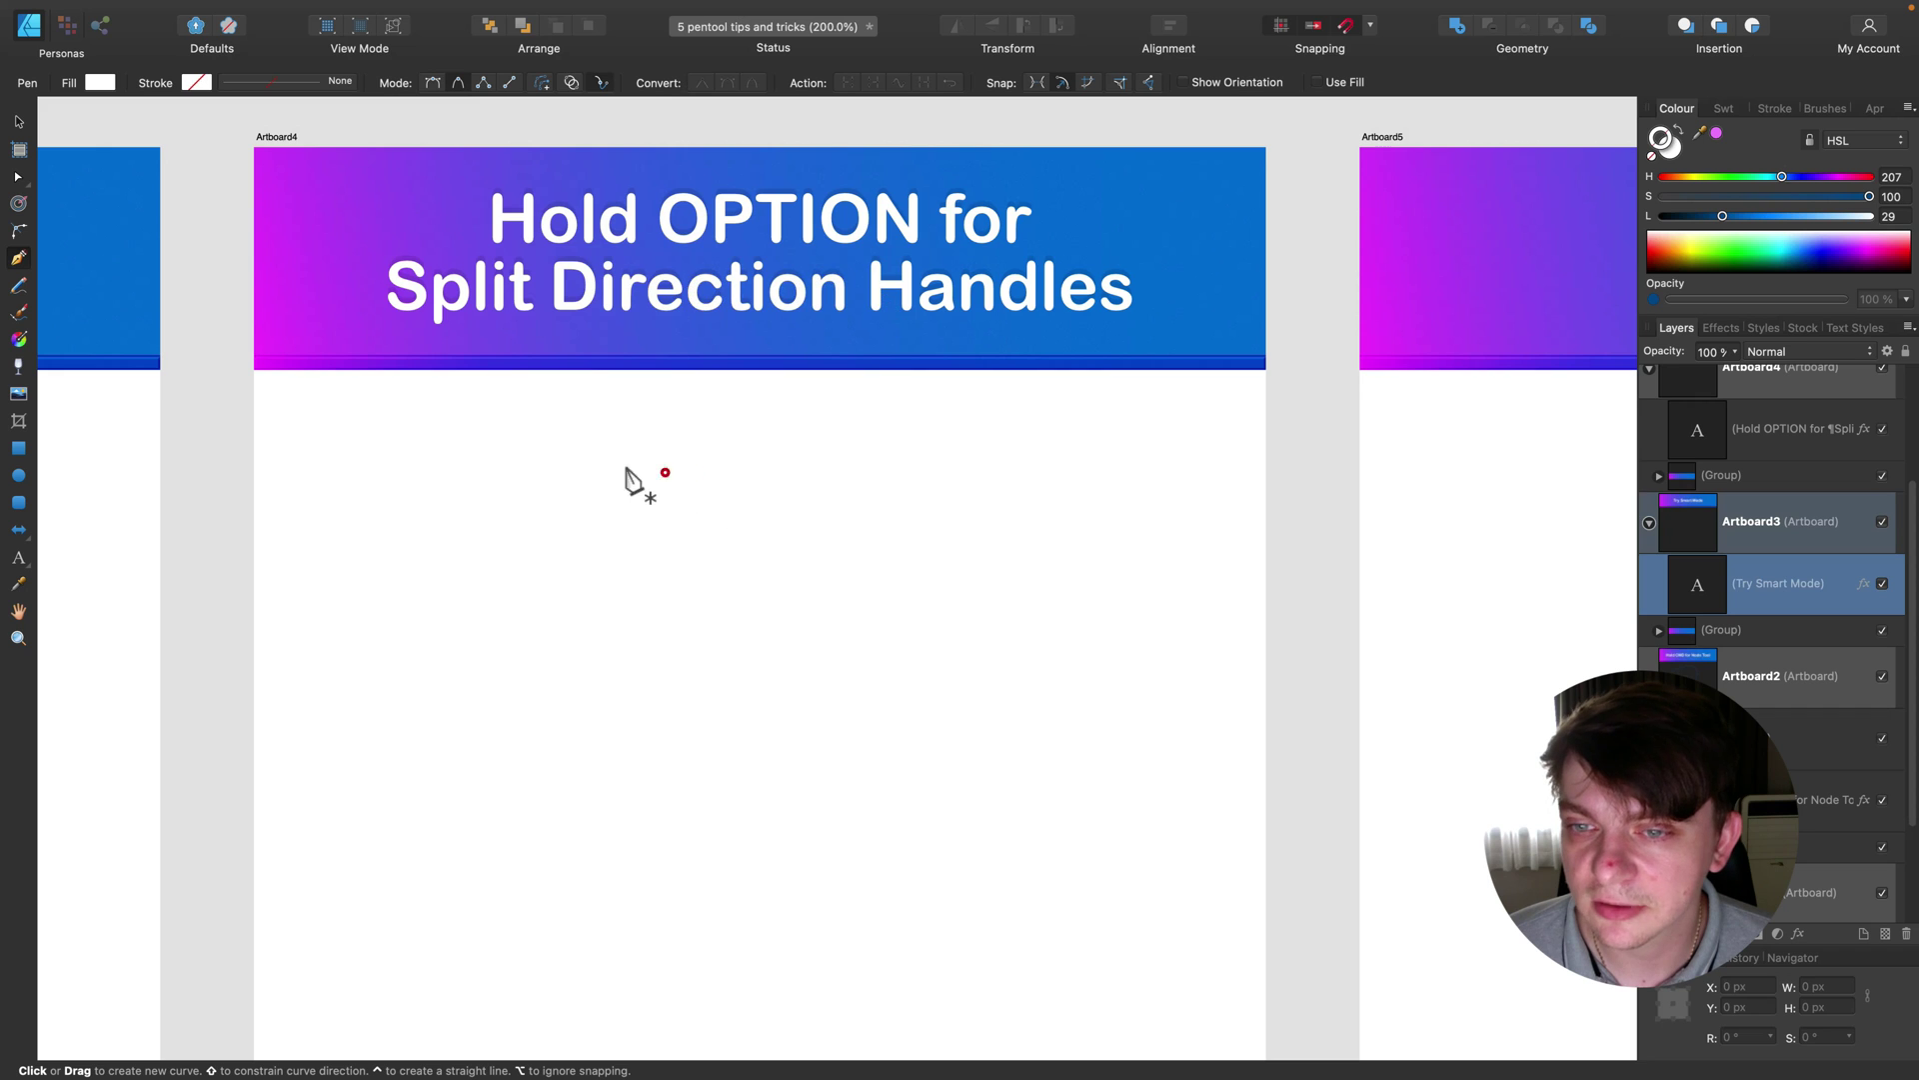
pyautogui.click(518, 500)
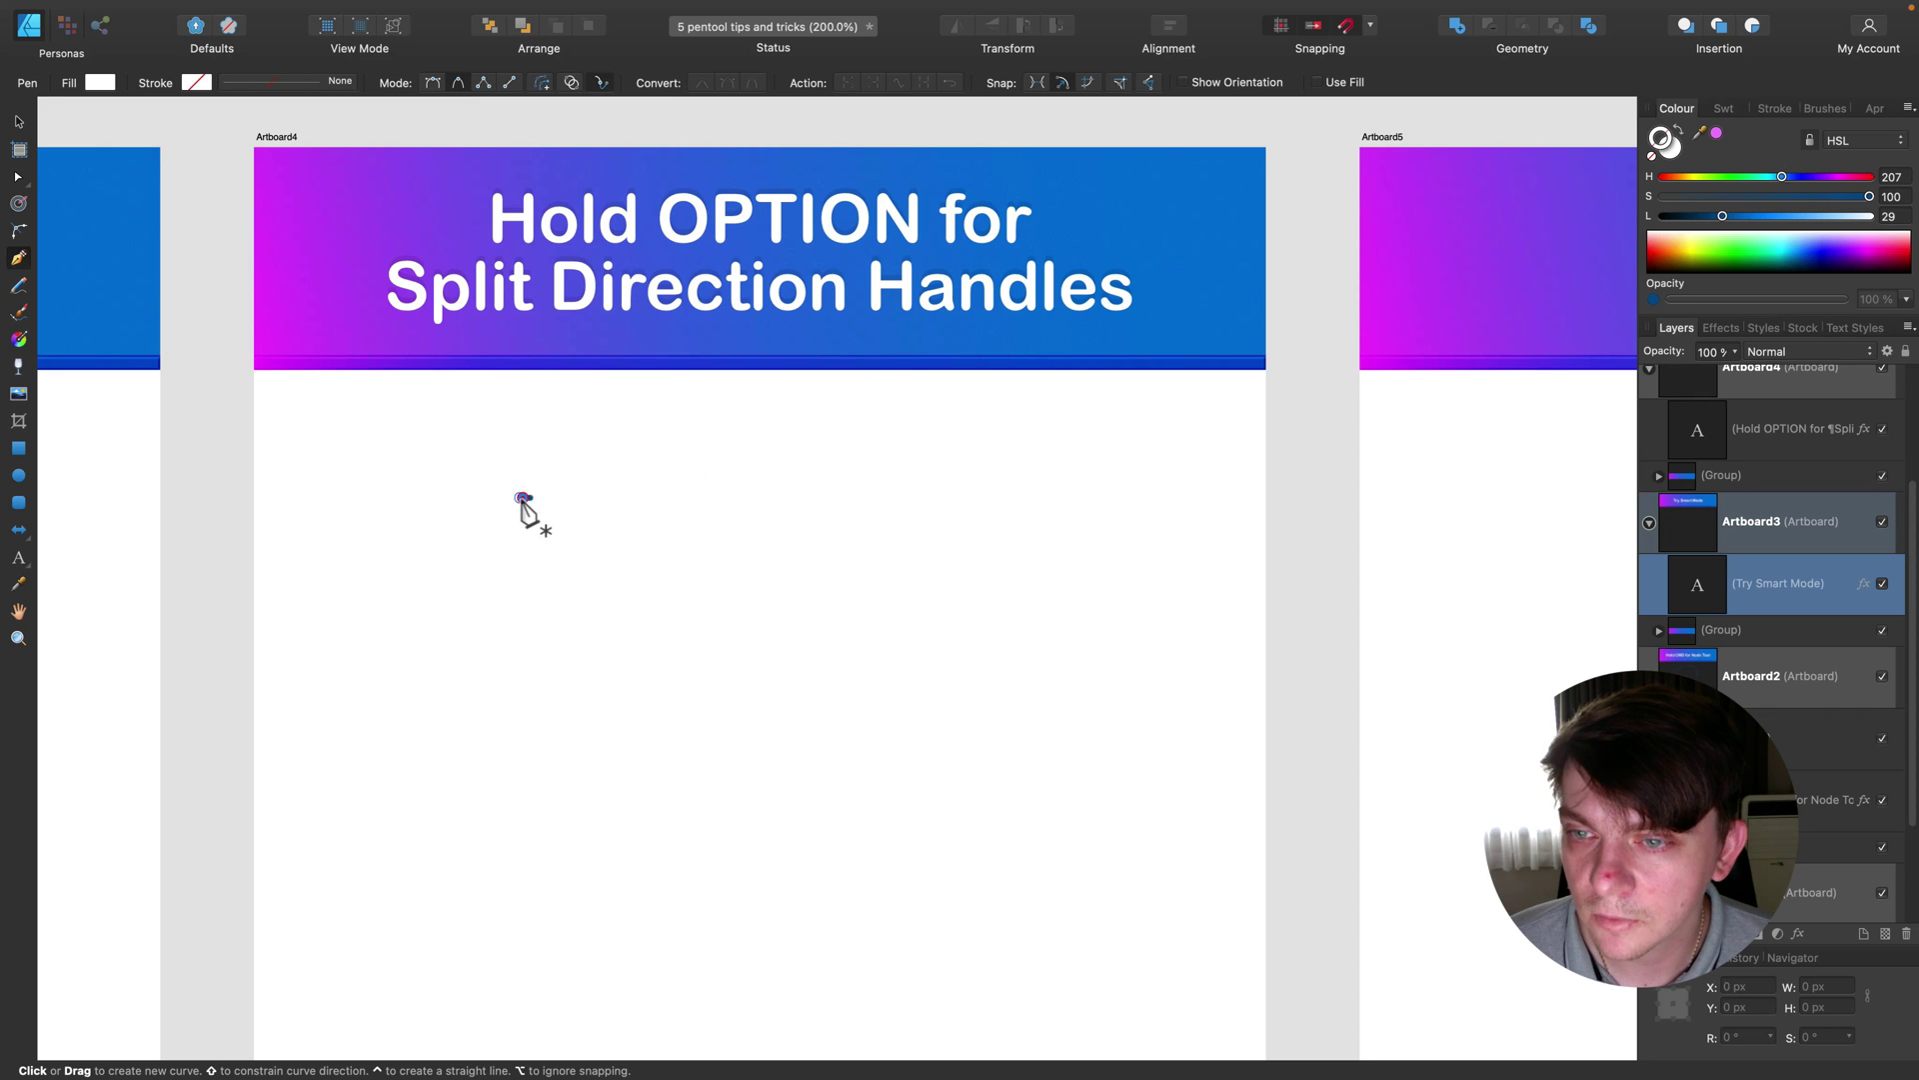
pyautogui.click(651, 496)
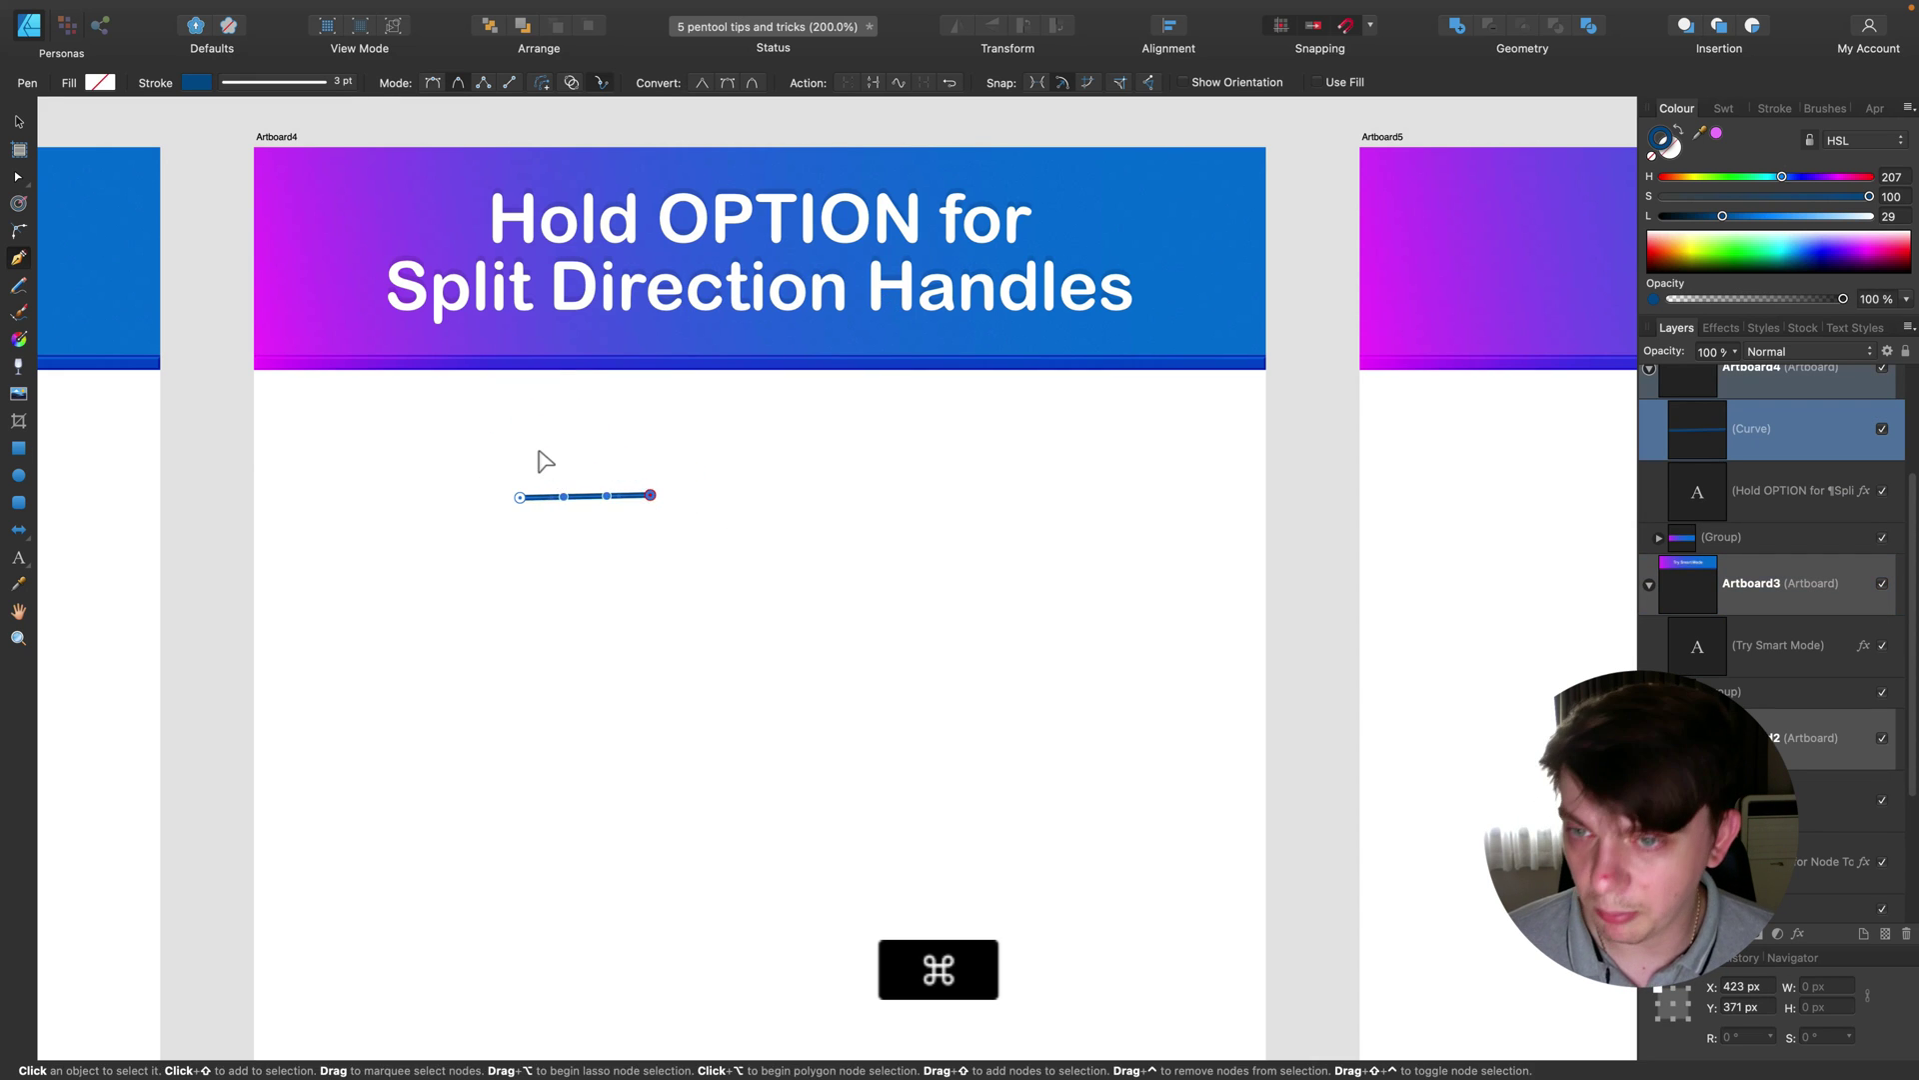
pyautogui.press('super+z')
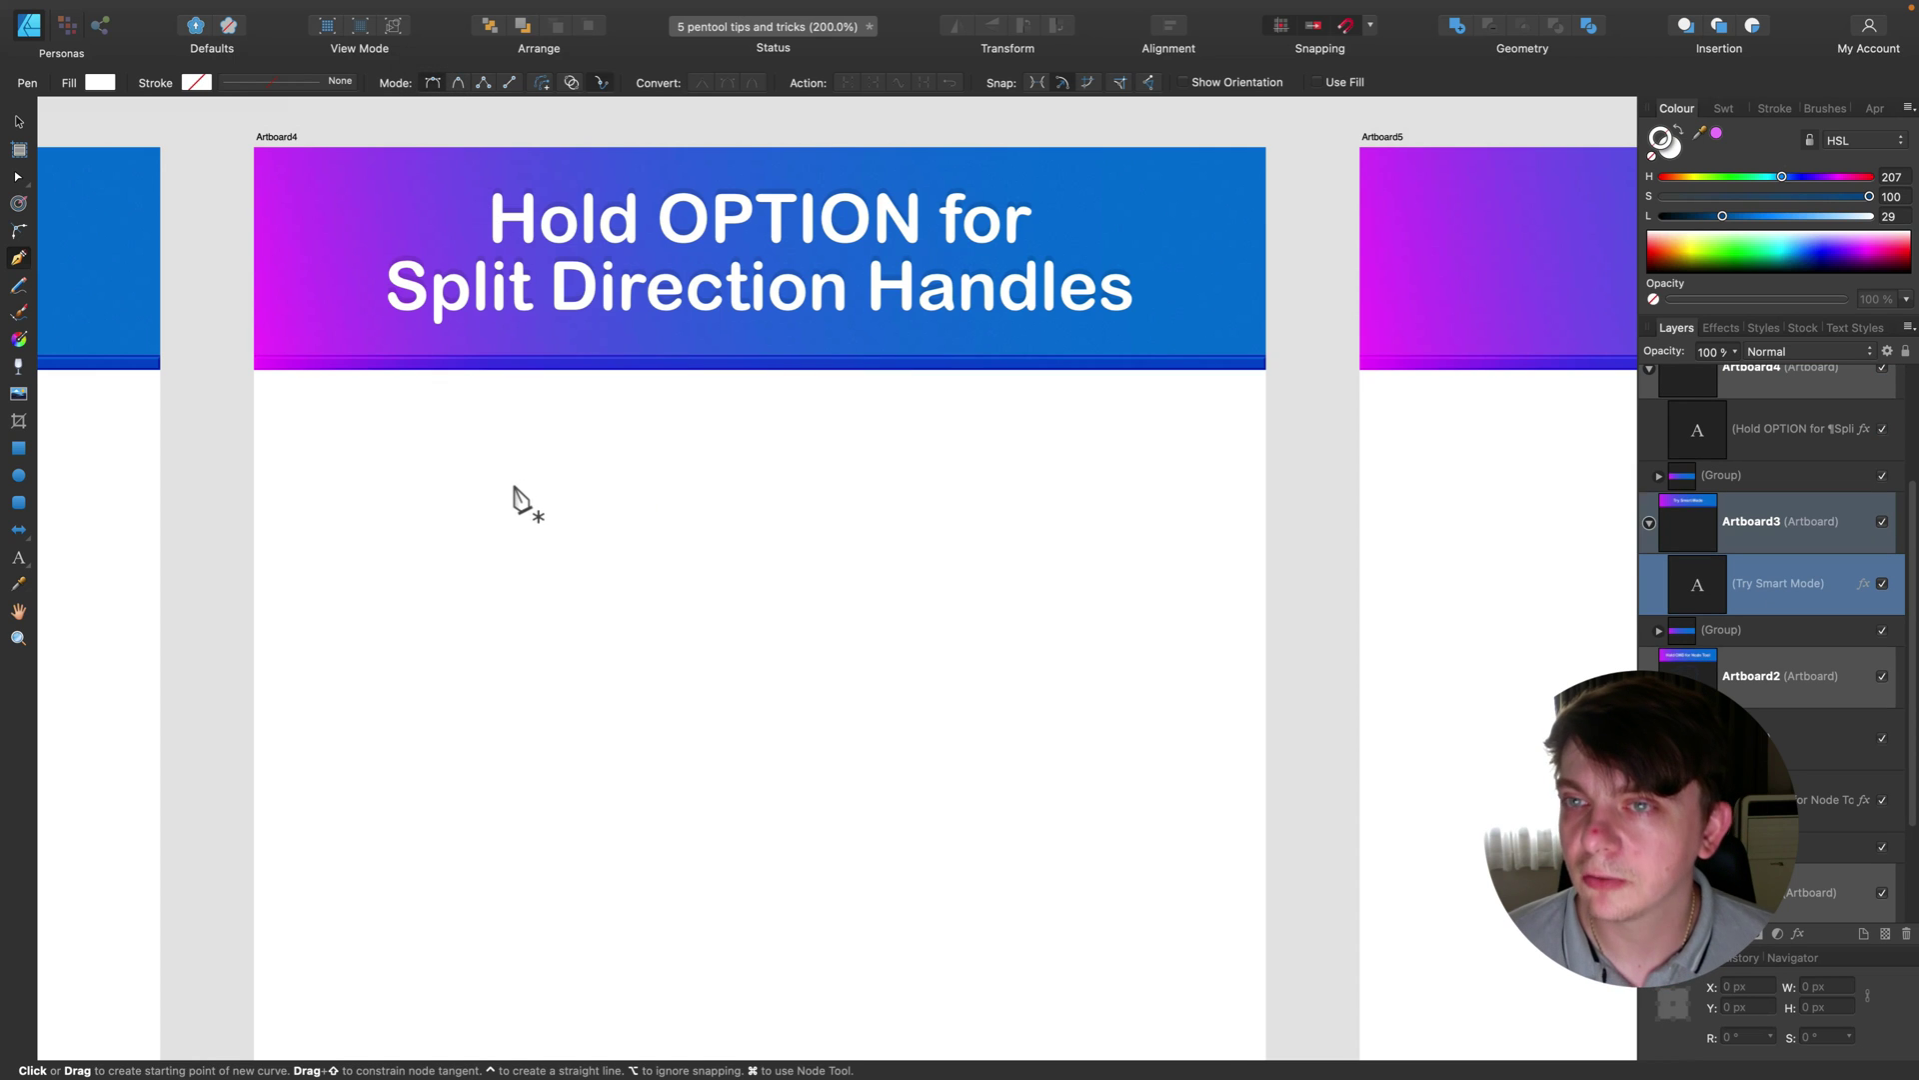
# Step: Draw a closed, rounded shape with four smooth nodes in Pen Mode below the Split Direction Handles heading, and deselect it
pyautogui.scroll(1, 514, 501)
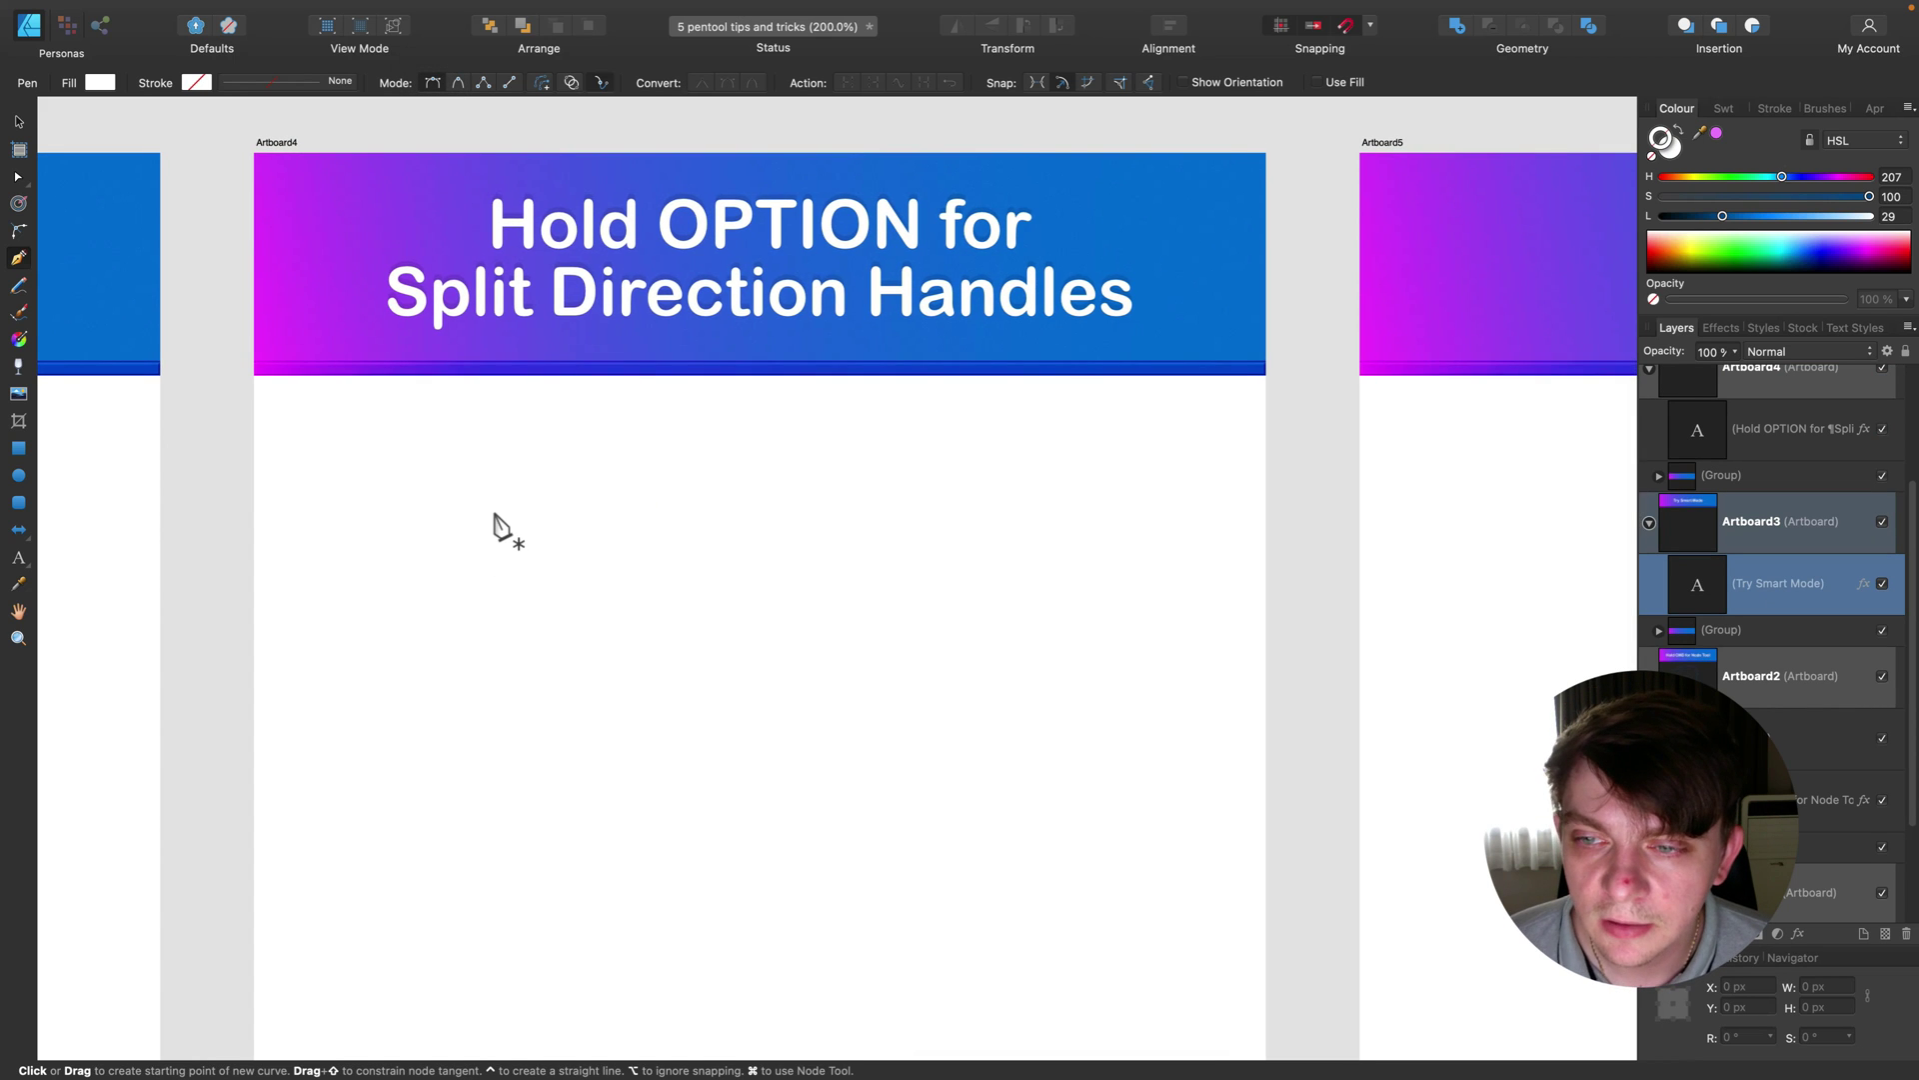
pyautogui.moveTo(496, 511); pyautogui.dragTo(569, 439)
pyautogui.moveTo(785, 500); pyautogui.dragTo(841, 603)
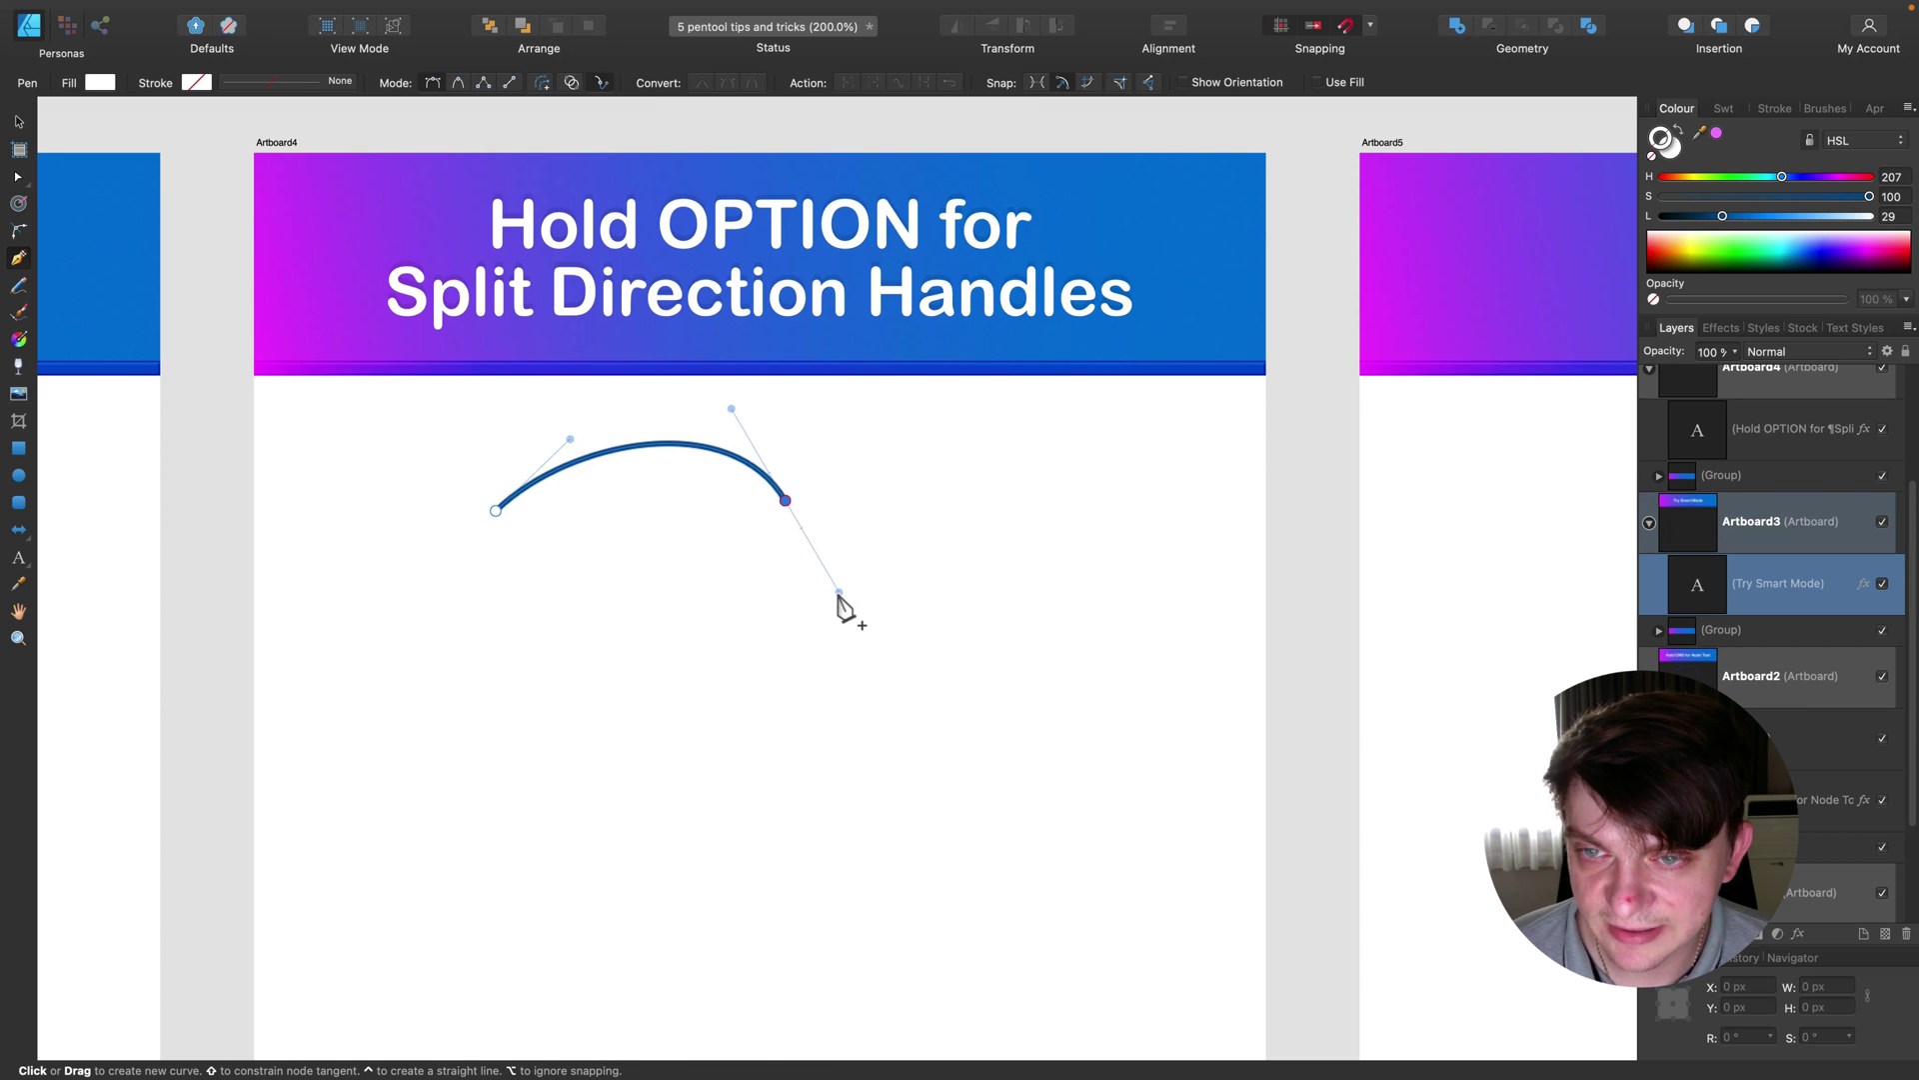
pyautogui.moveTo(713, 649); pyautogui.dragTo(736, 735)
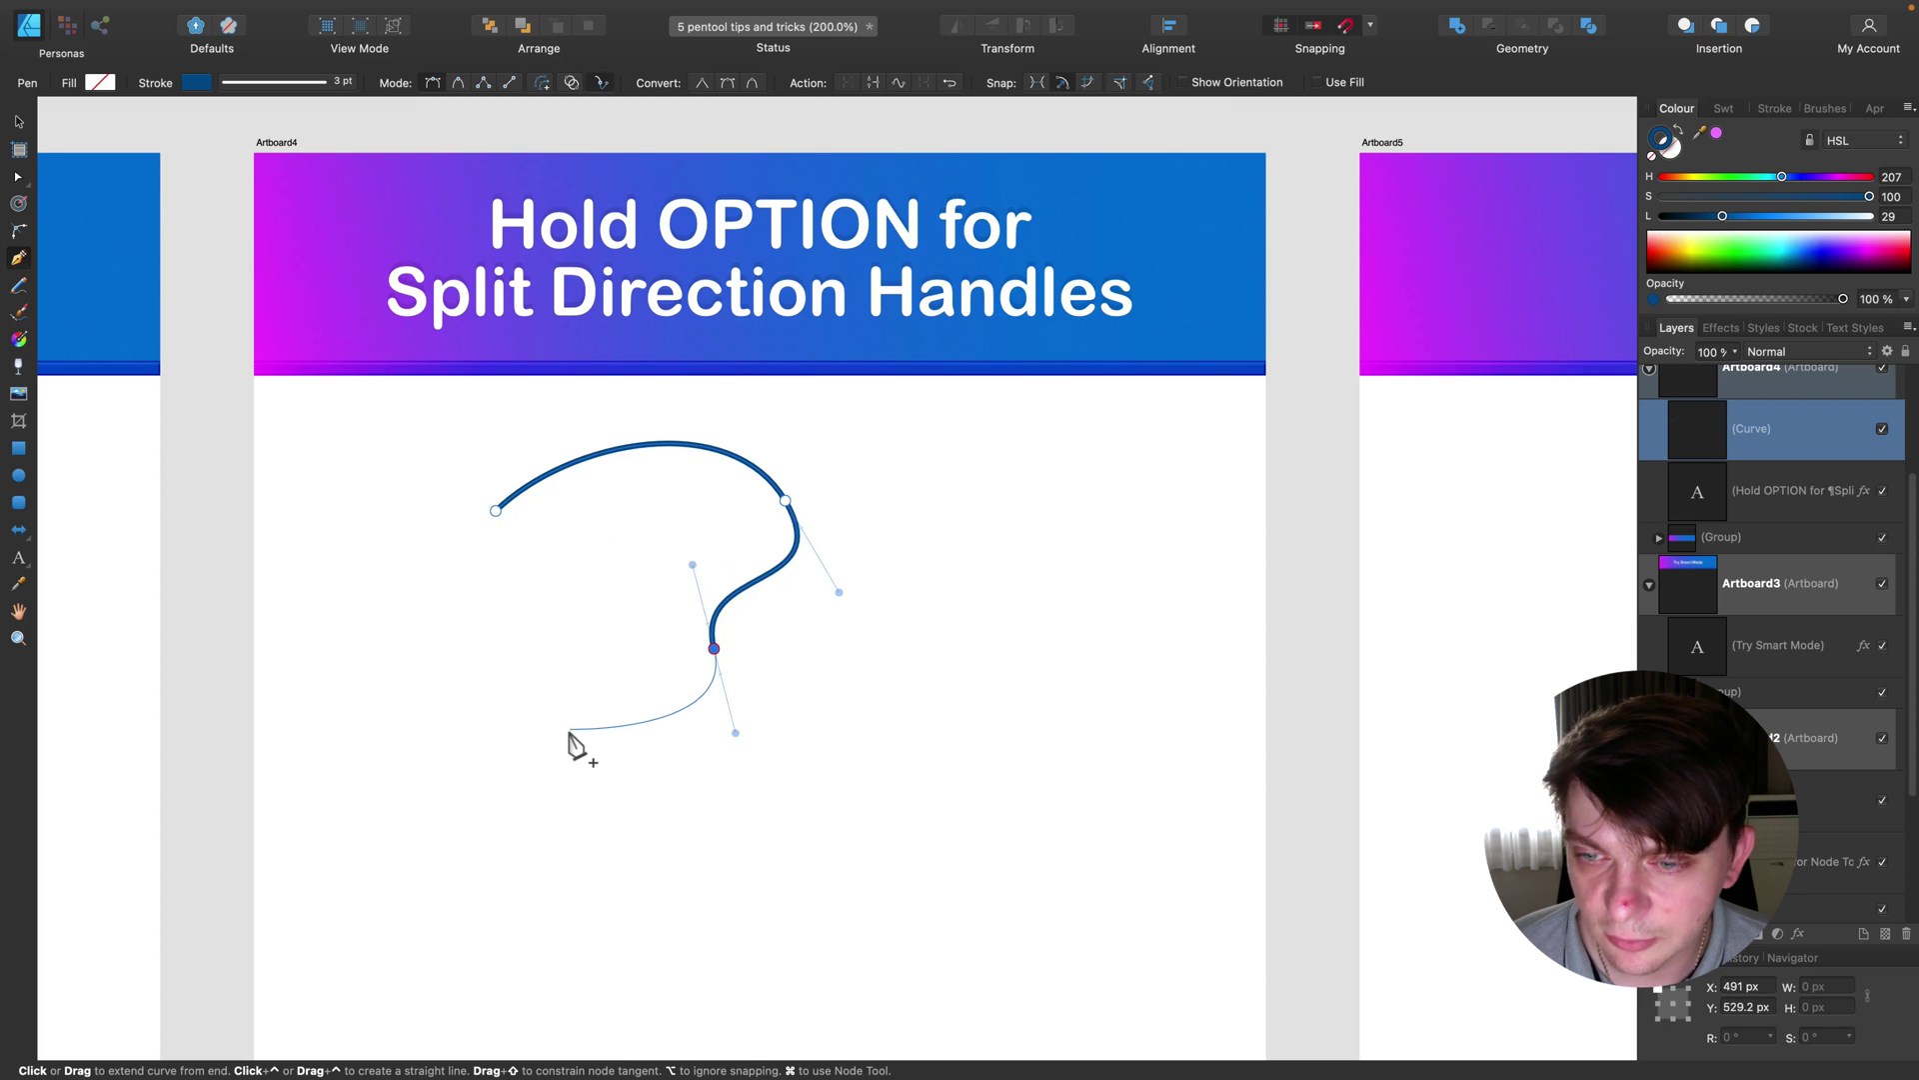
pyautogui.moveTo(569, 731); pyautogui.dragTo(528, 624)
pyautogui.moveTo(496, 510); pyautogui.dragTo(575, 445)
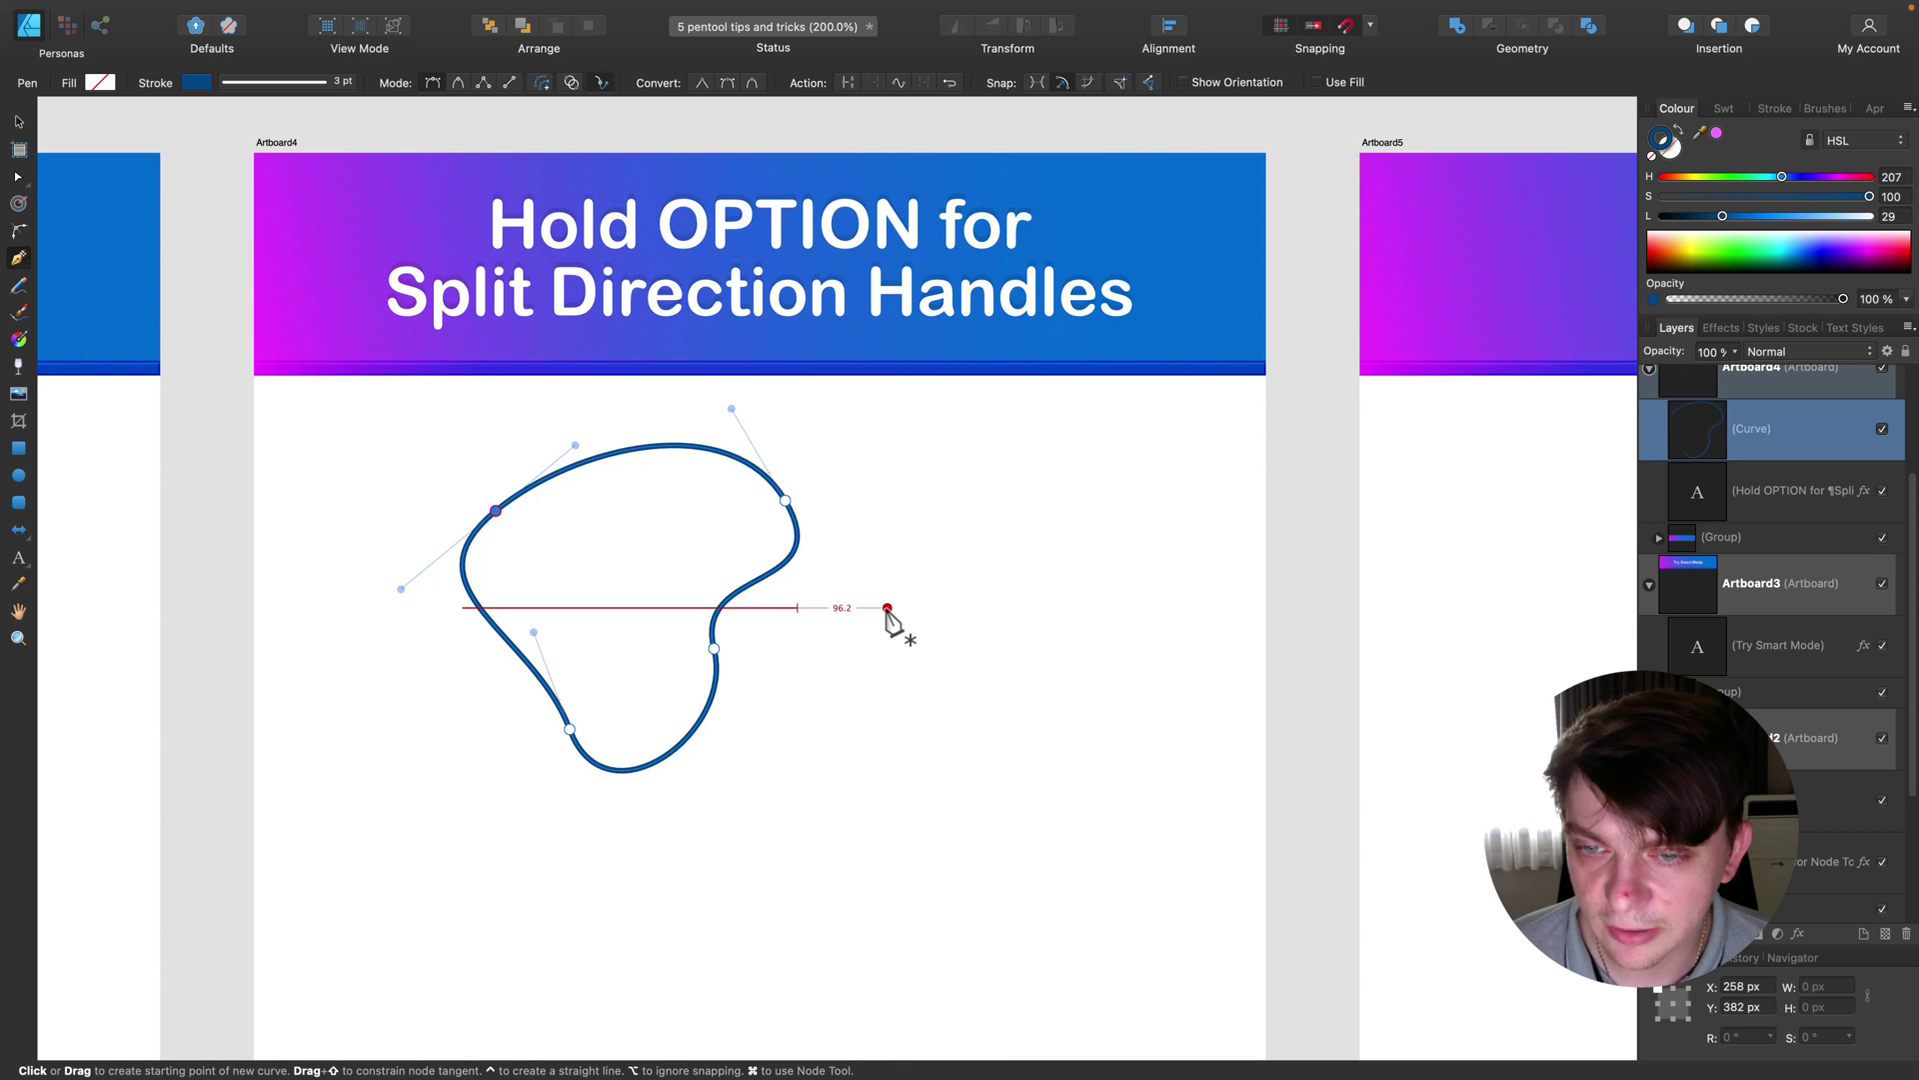
pyautogui.press('Escape')
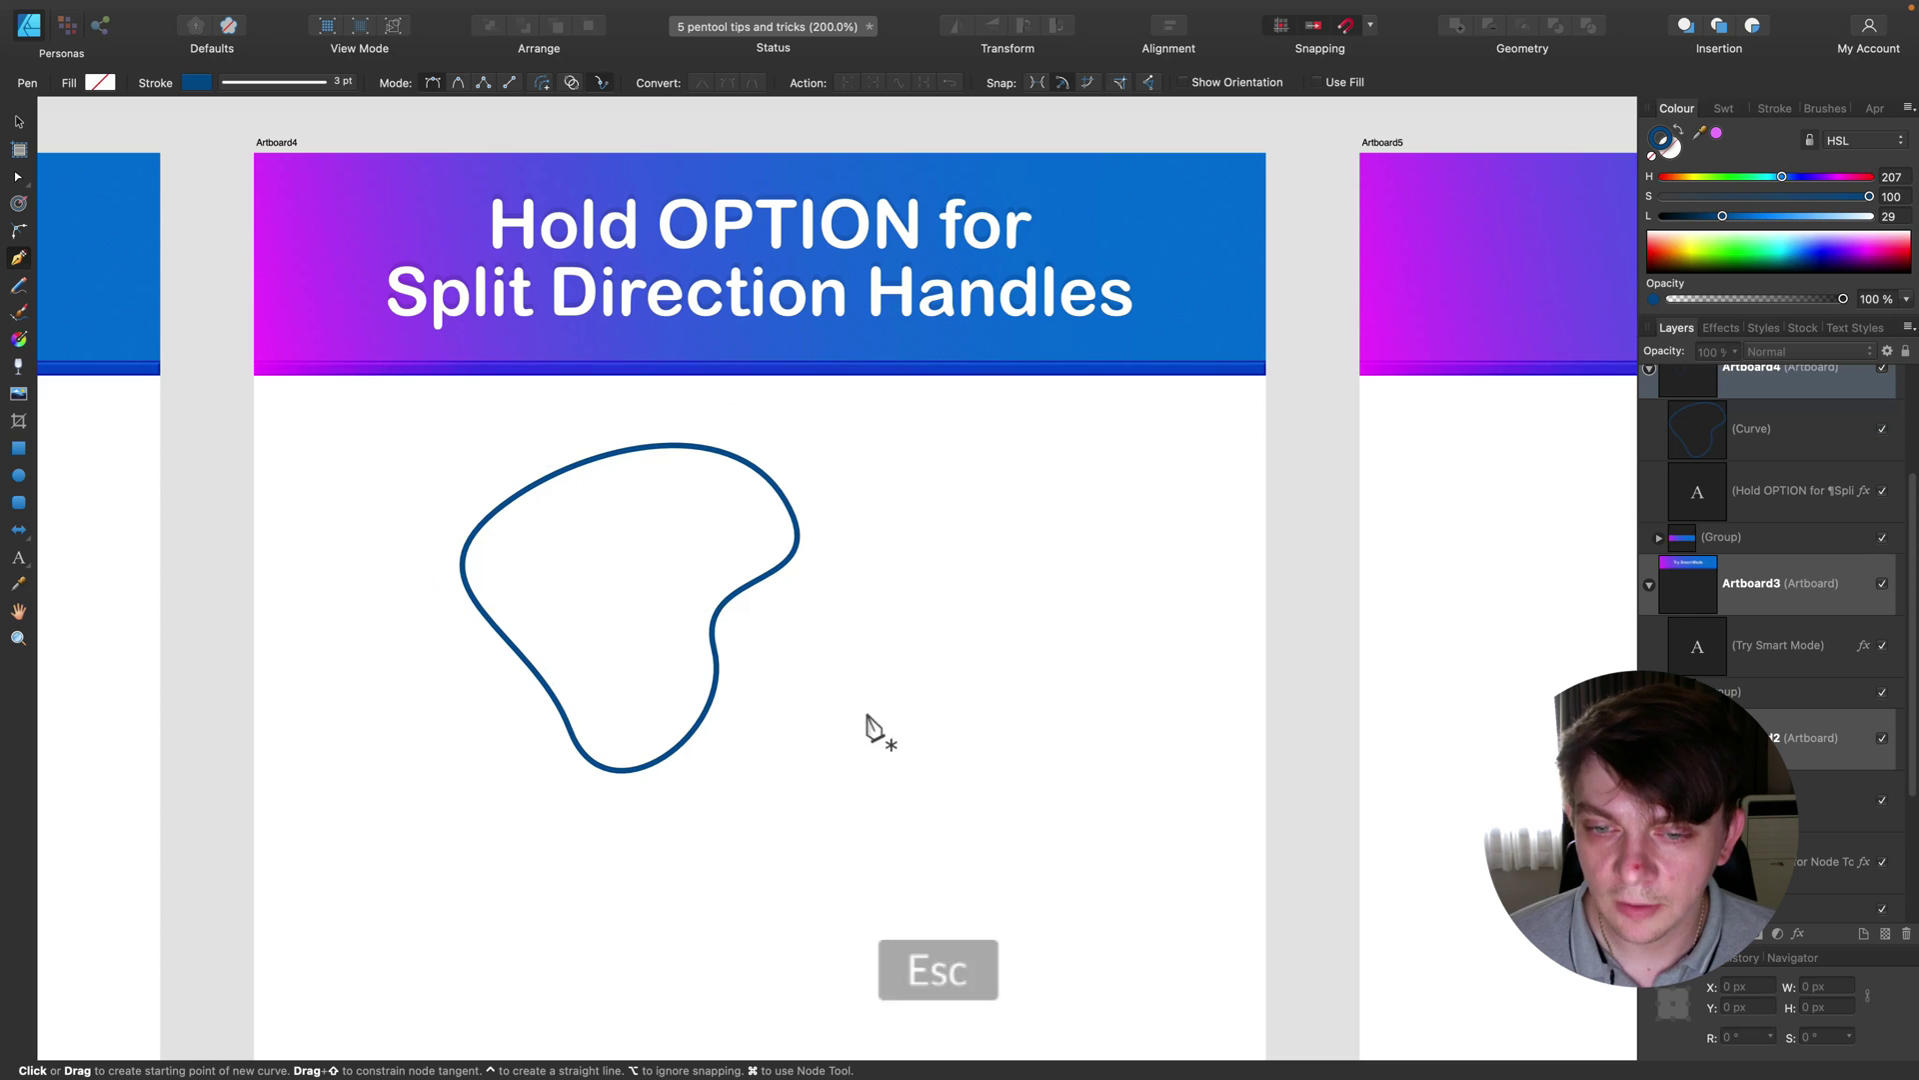
# Step: Draw a closed four-node curve beside the rounded shape, splitting the second node's direction handles to make a sharp inward corner
pyautogui.click(959, 757)
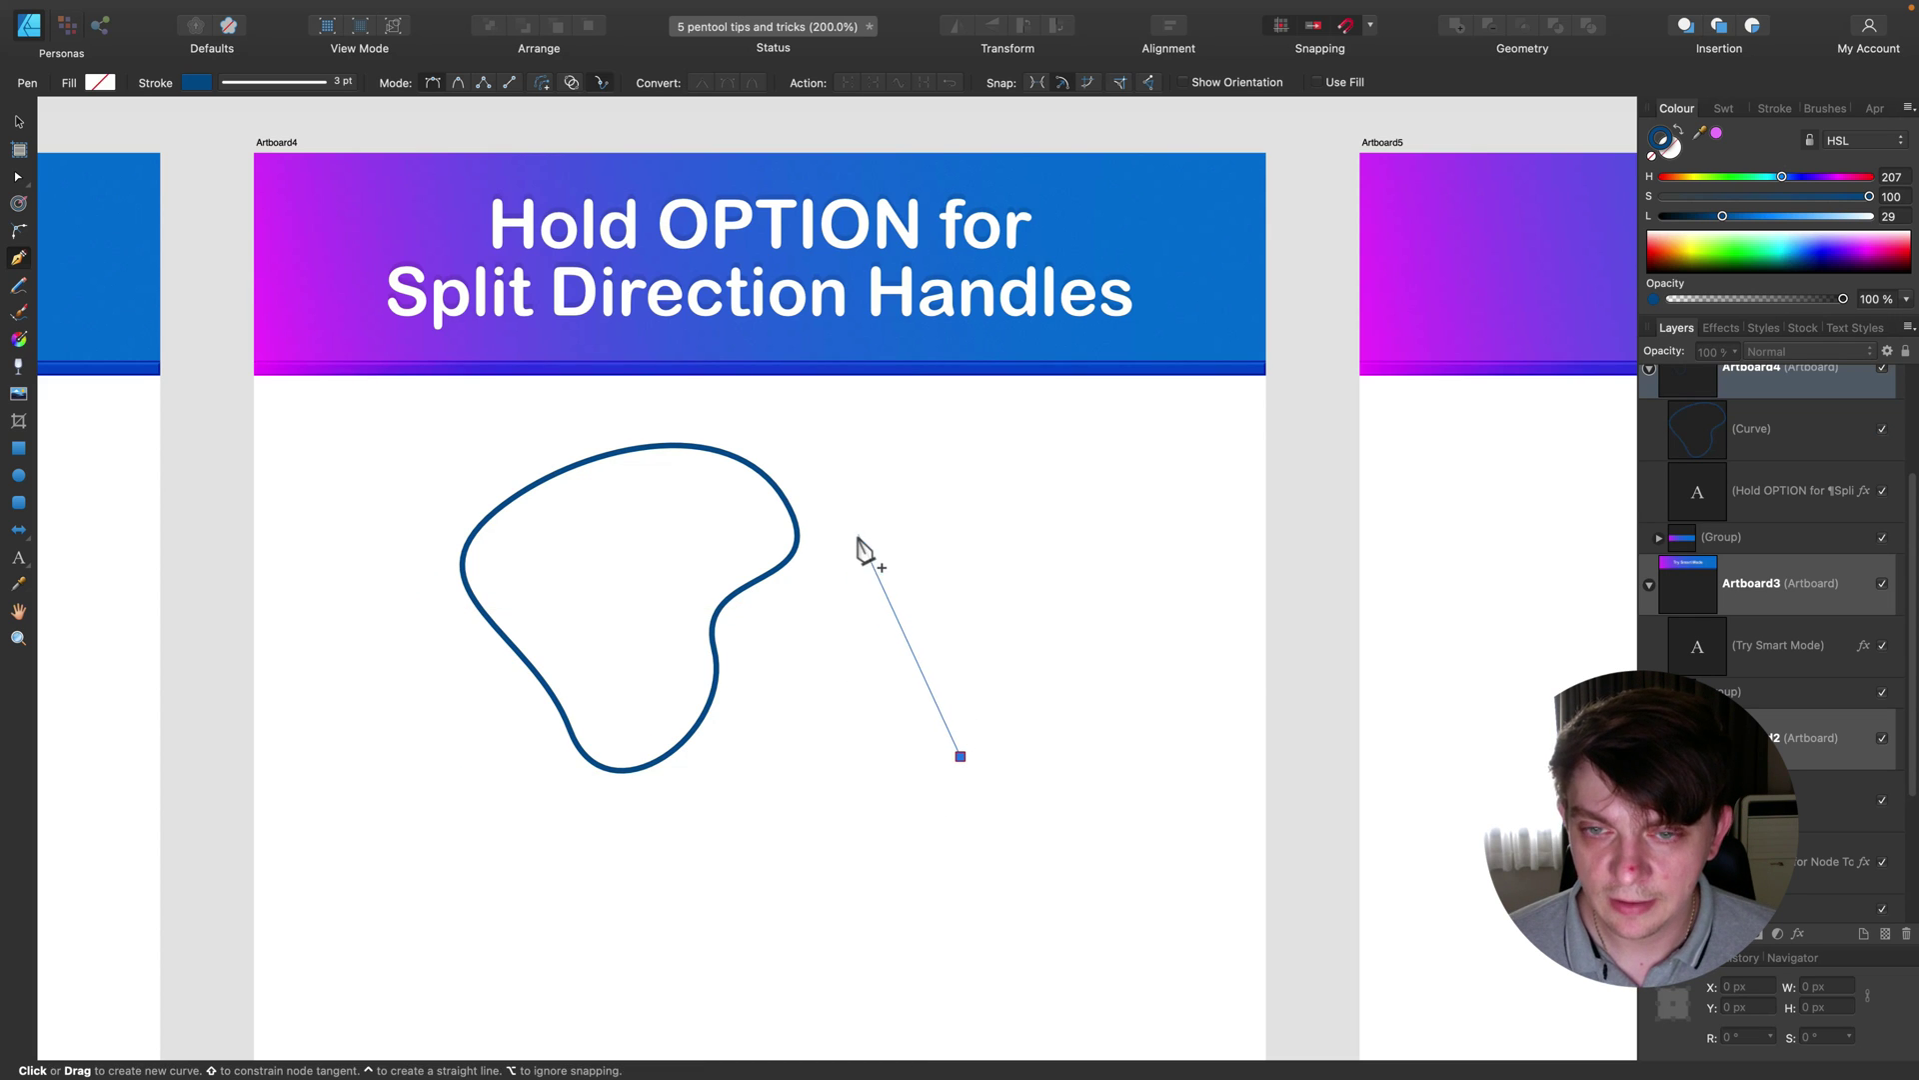
pyautogui.moveTo(857, 525); pyautogui.dragTo(938, 411)
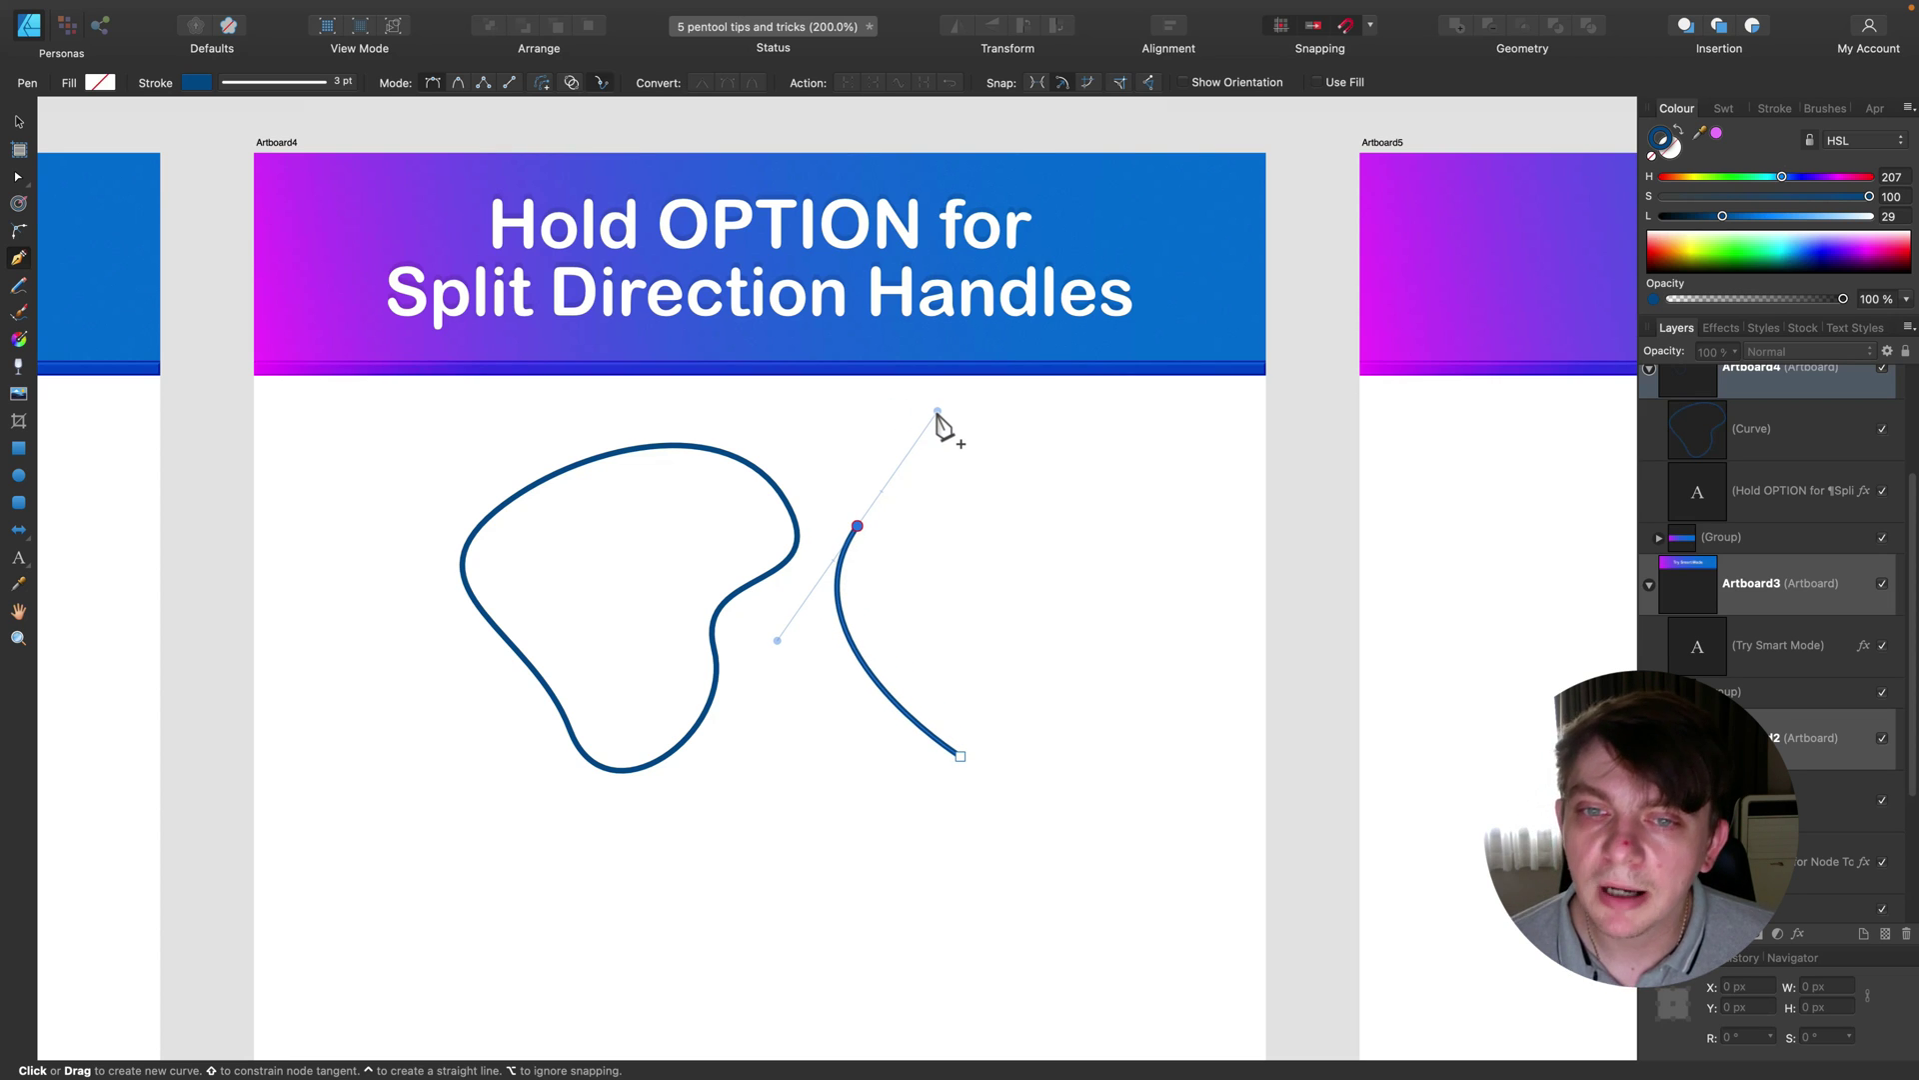
pyautogui.press('alt')
pyautogui.moveTo(938, 411); pyautogui.dragTo(780, 395)
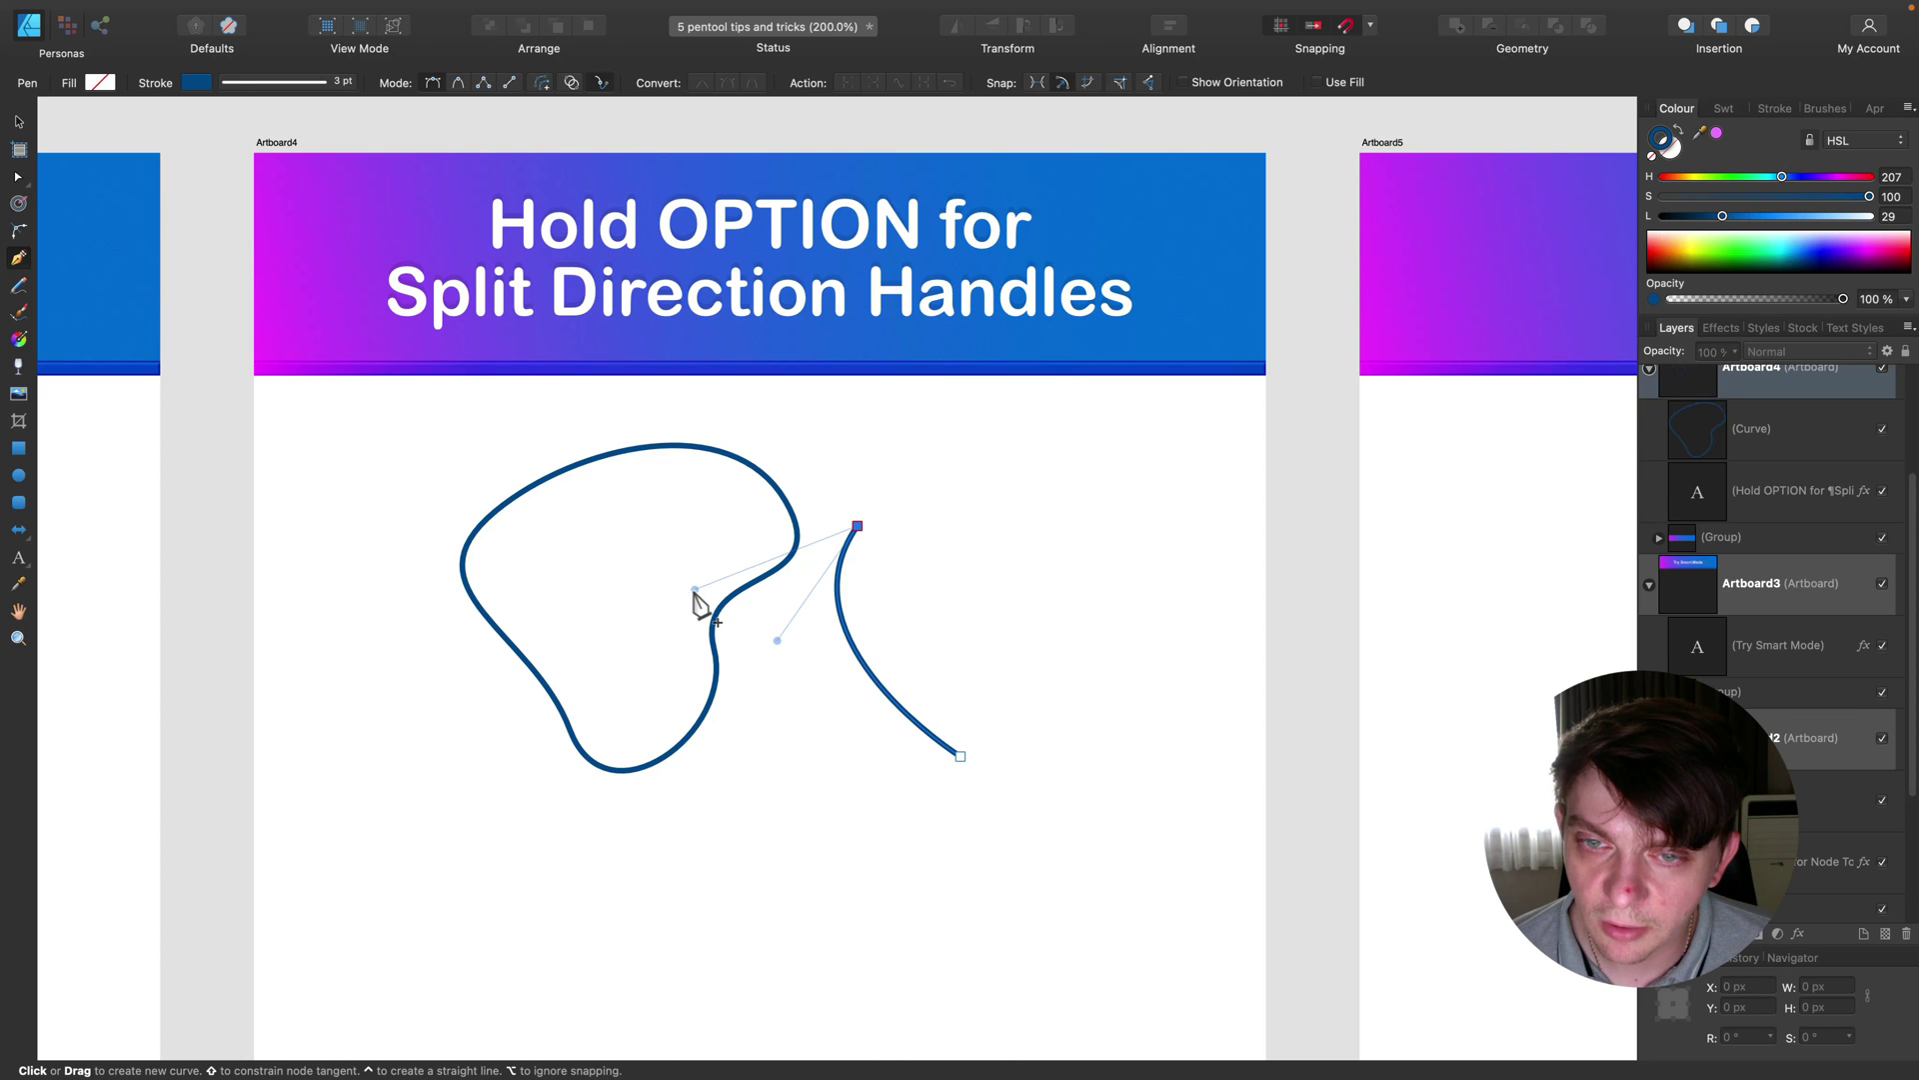
pyautogui.click(786, 540)
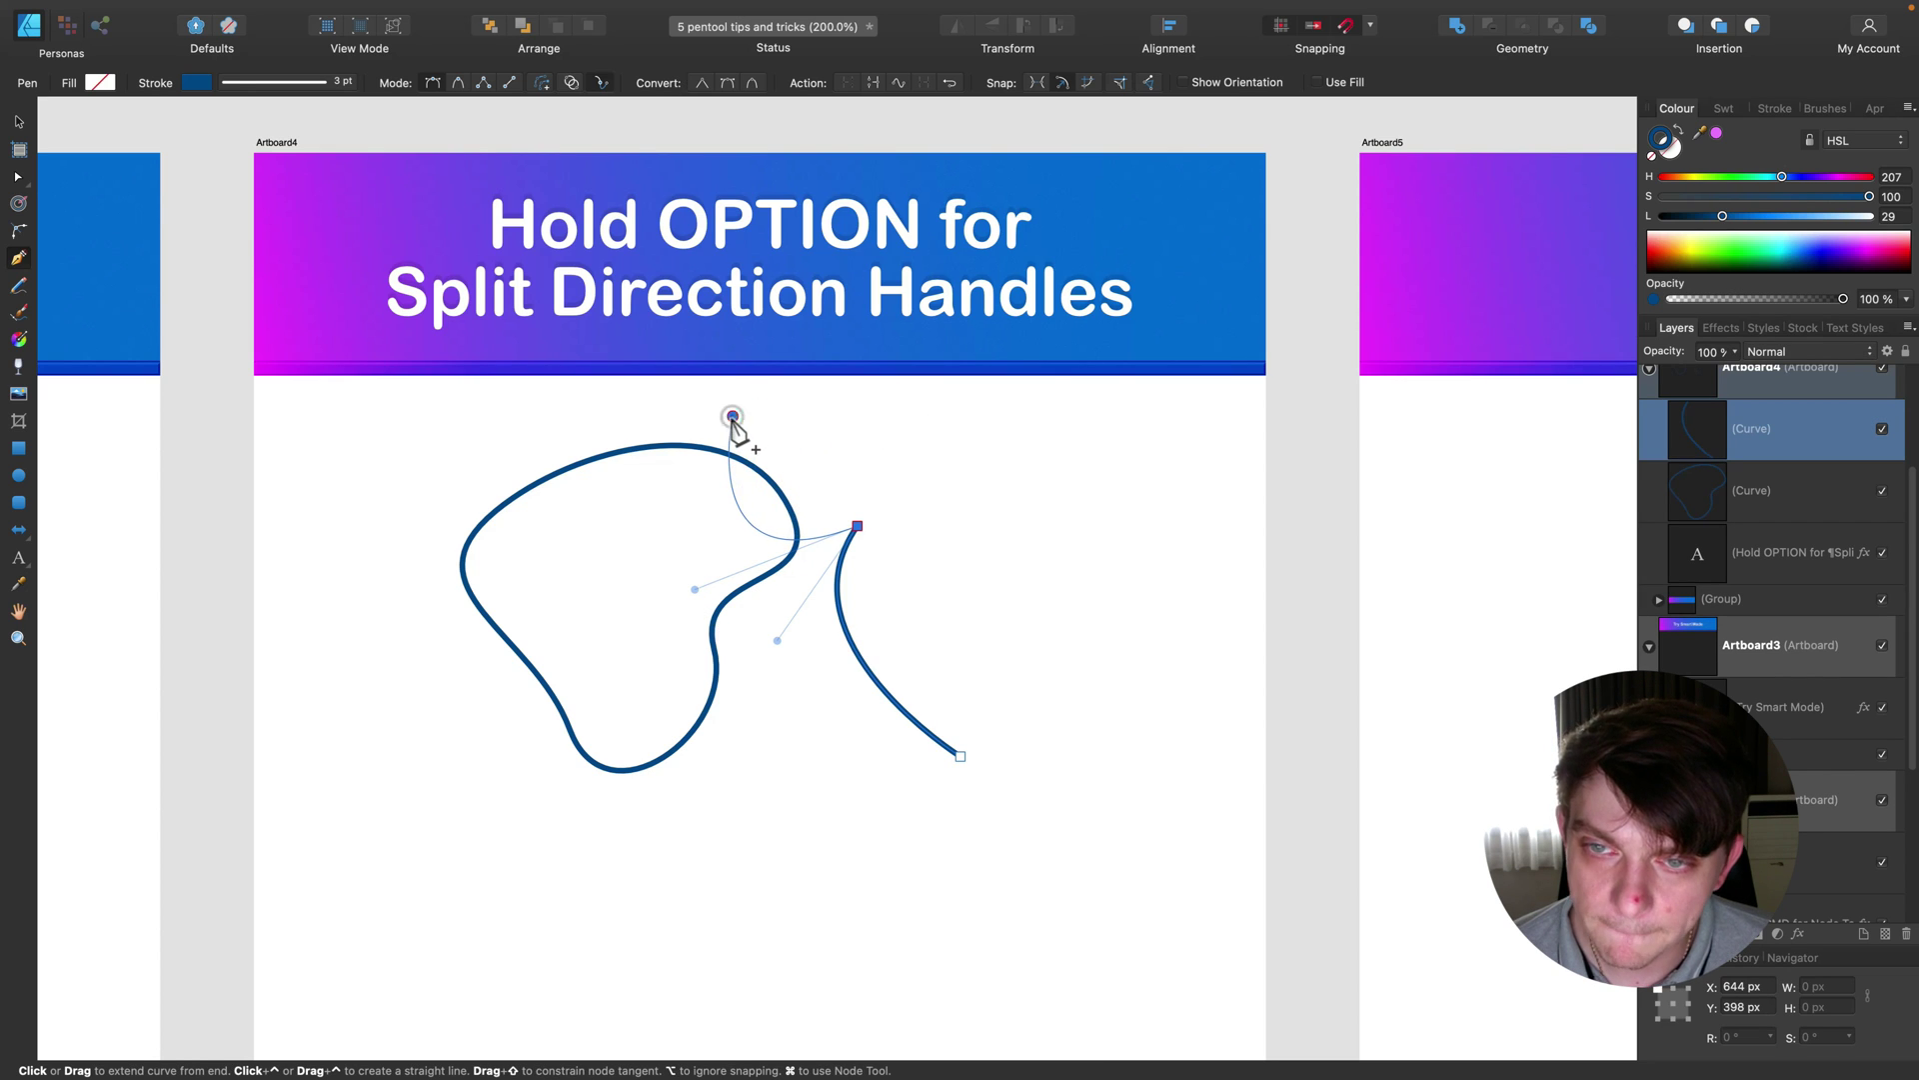
pyautogui.click(732, 416)
pyautogui.moveTo(1023, 416); pyautogui.dragTo(1106, 475)
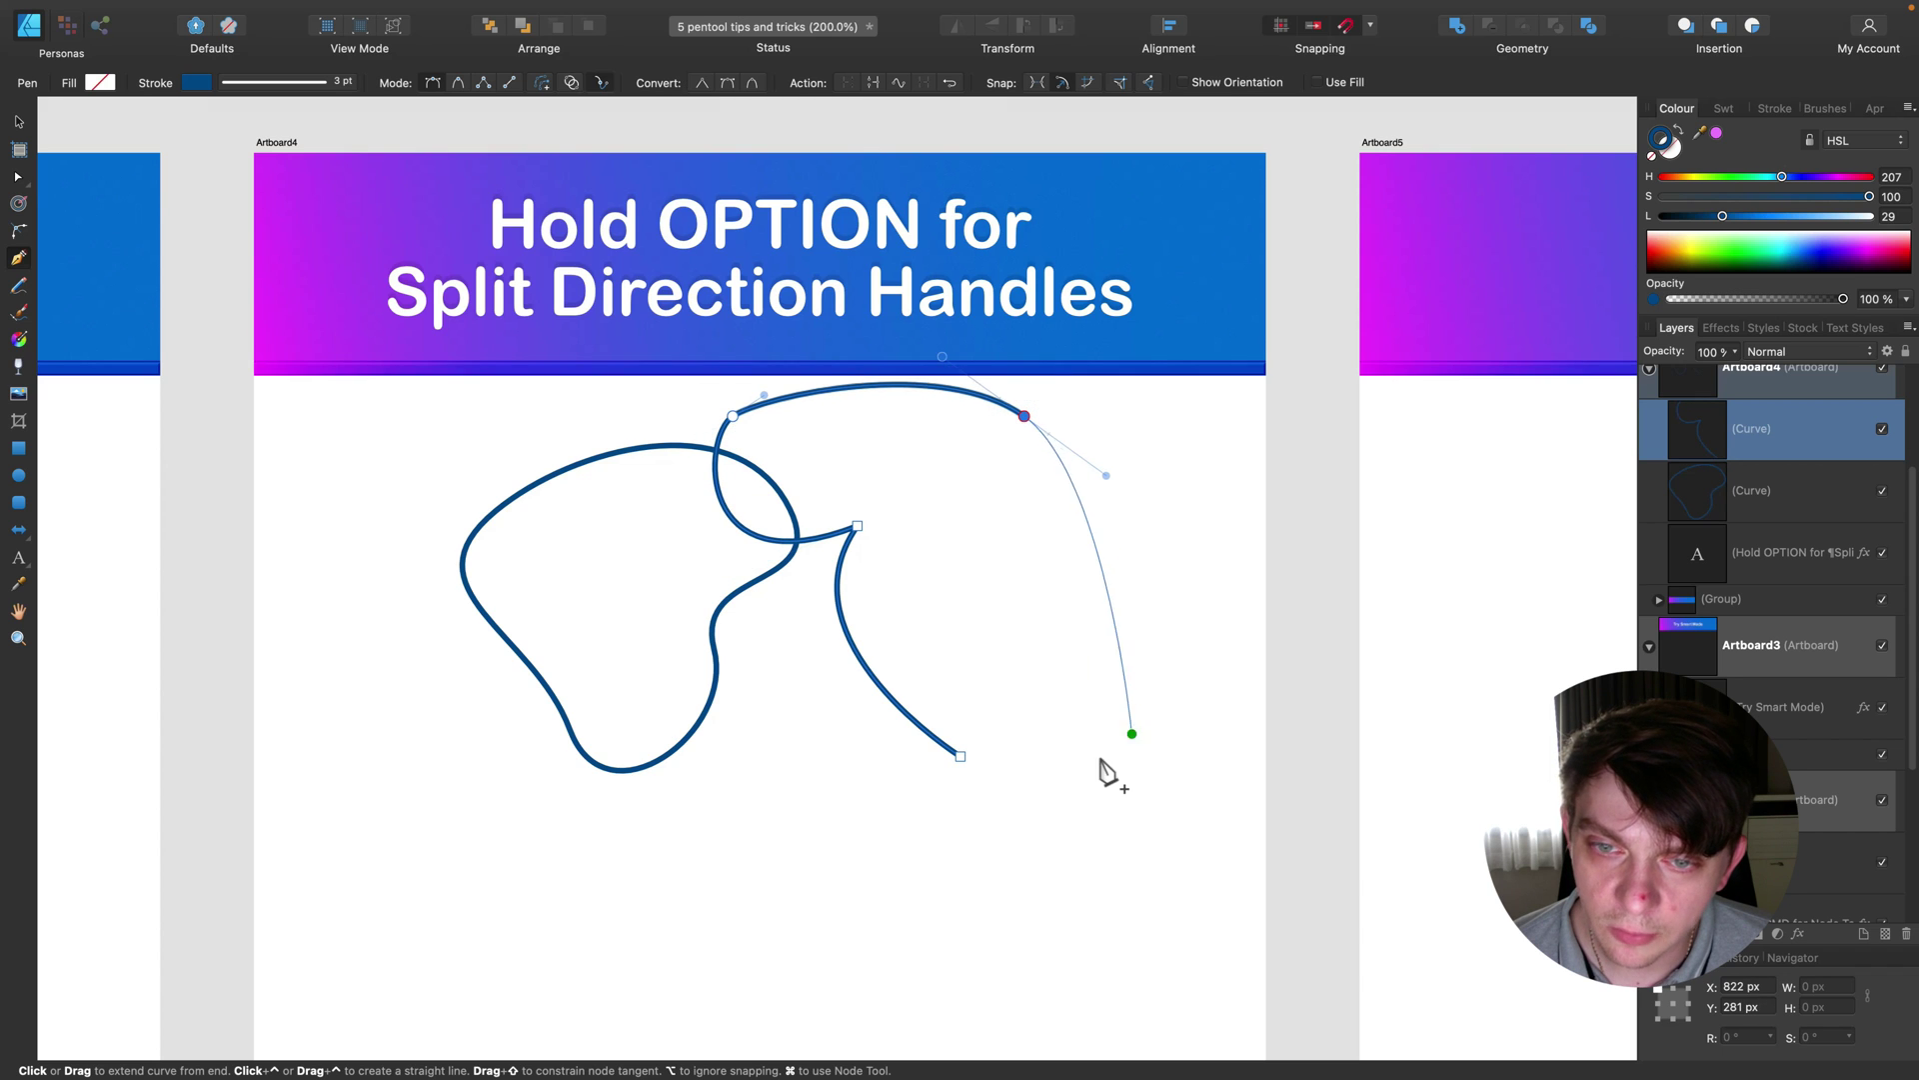
pyautogui.moveTo(961, 755); pyautogui.dragTo(802, 757)
# Step: Delete the first rounded shape and move the sharp-cornered curve to the middle of the artboard
pyautogui.click(19, 124)
pyautogui.click(505, 645)
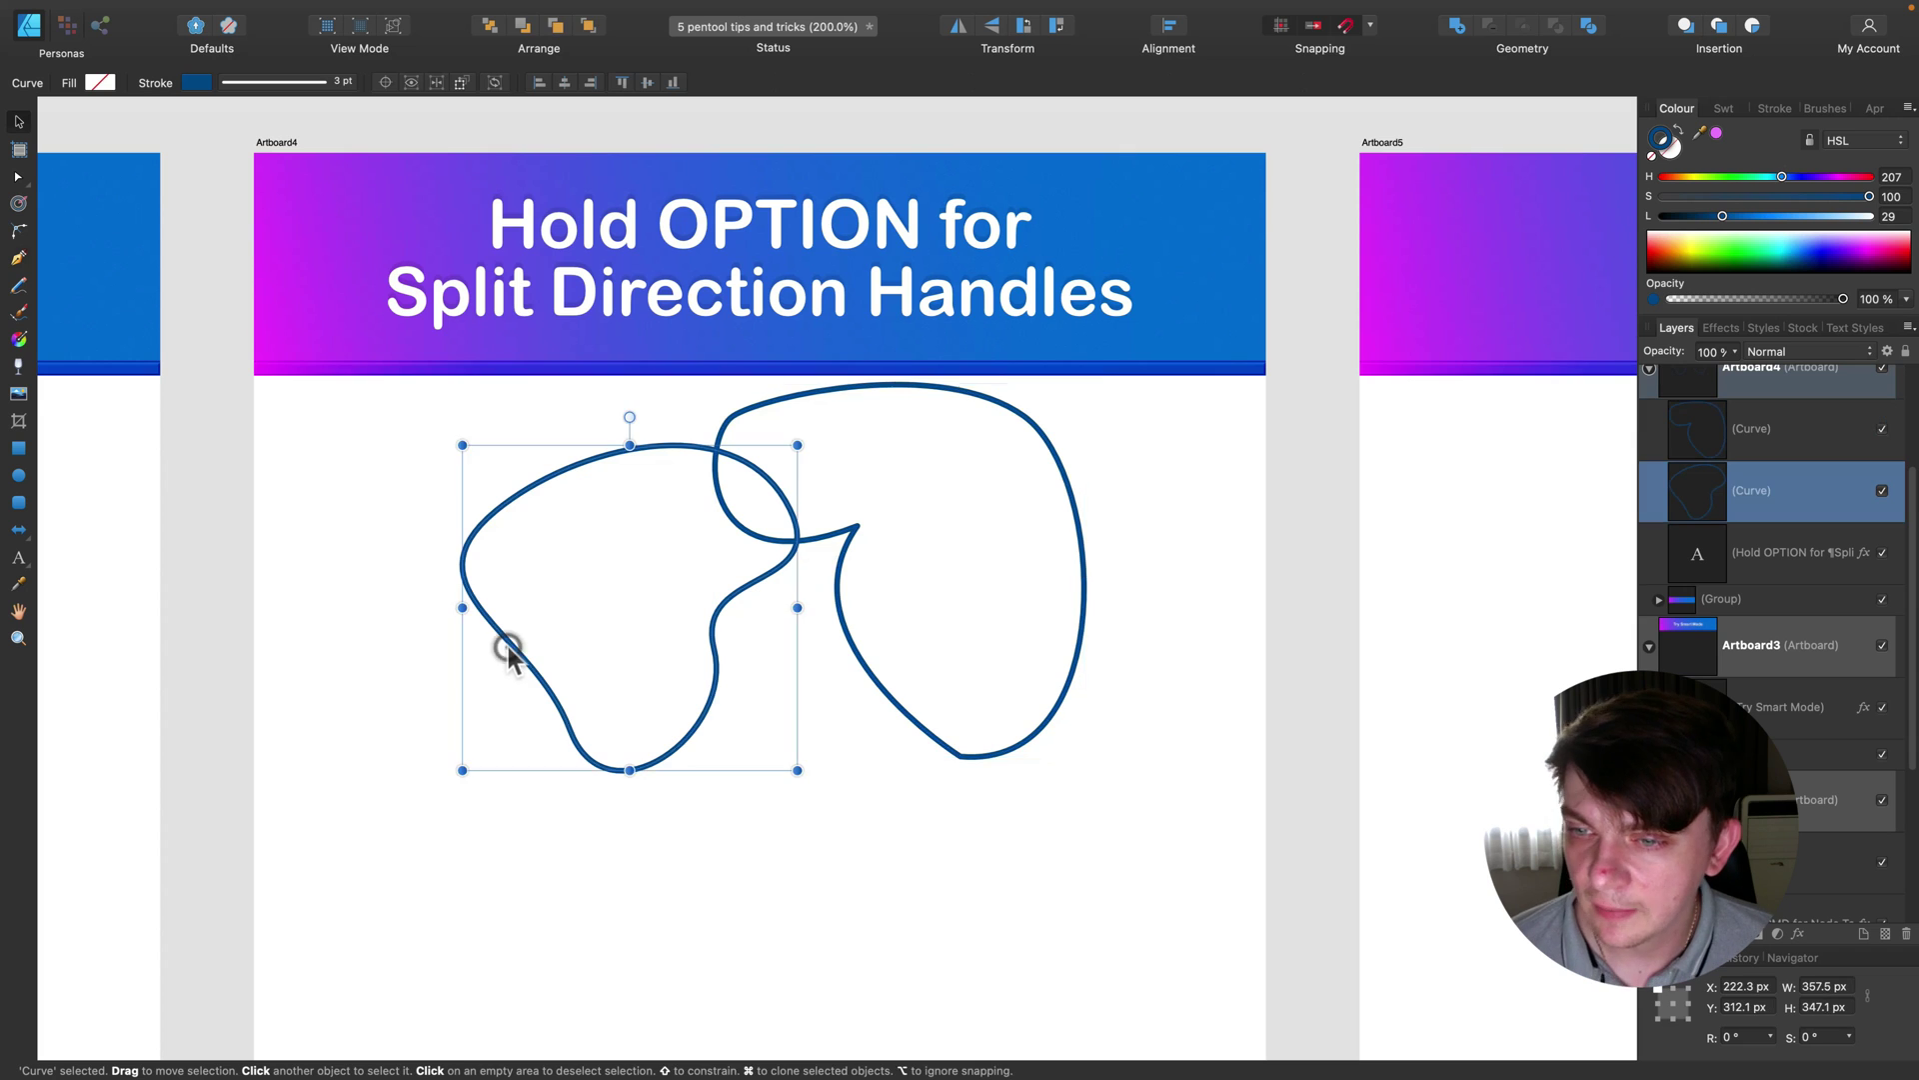
pyautogui.scroll(1, 507, 646)
pyautogui.press('BackSpace')
pyautogui.moveTo(843, 615); pyautogui.dragTo(656, 624)
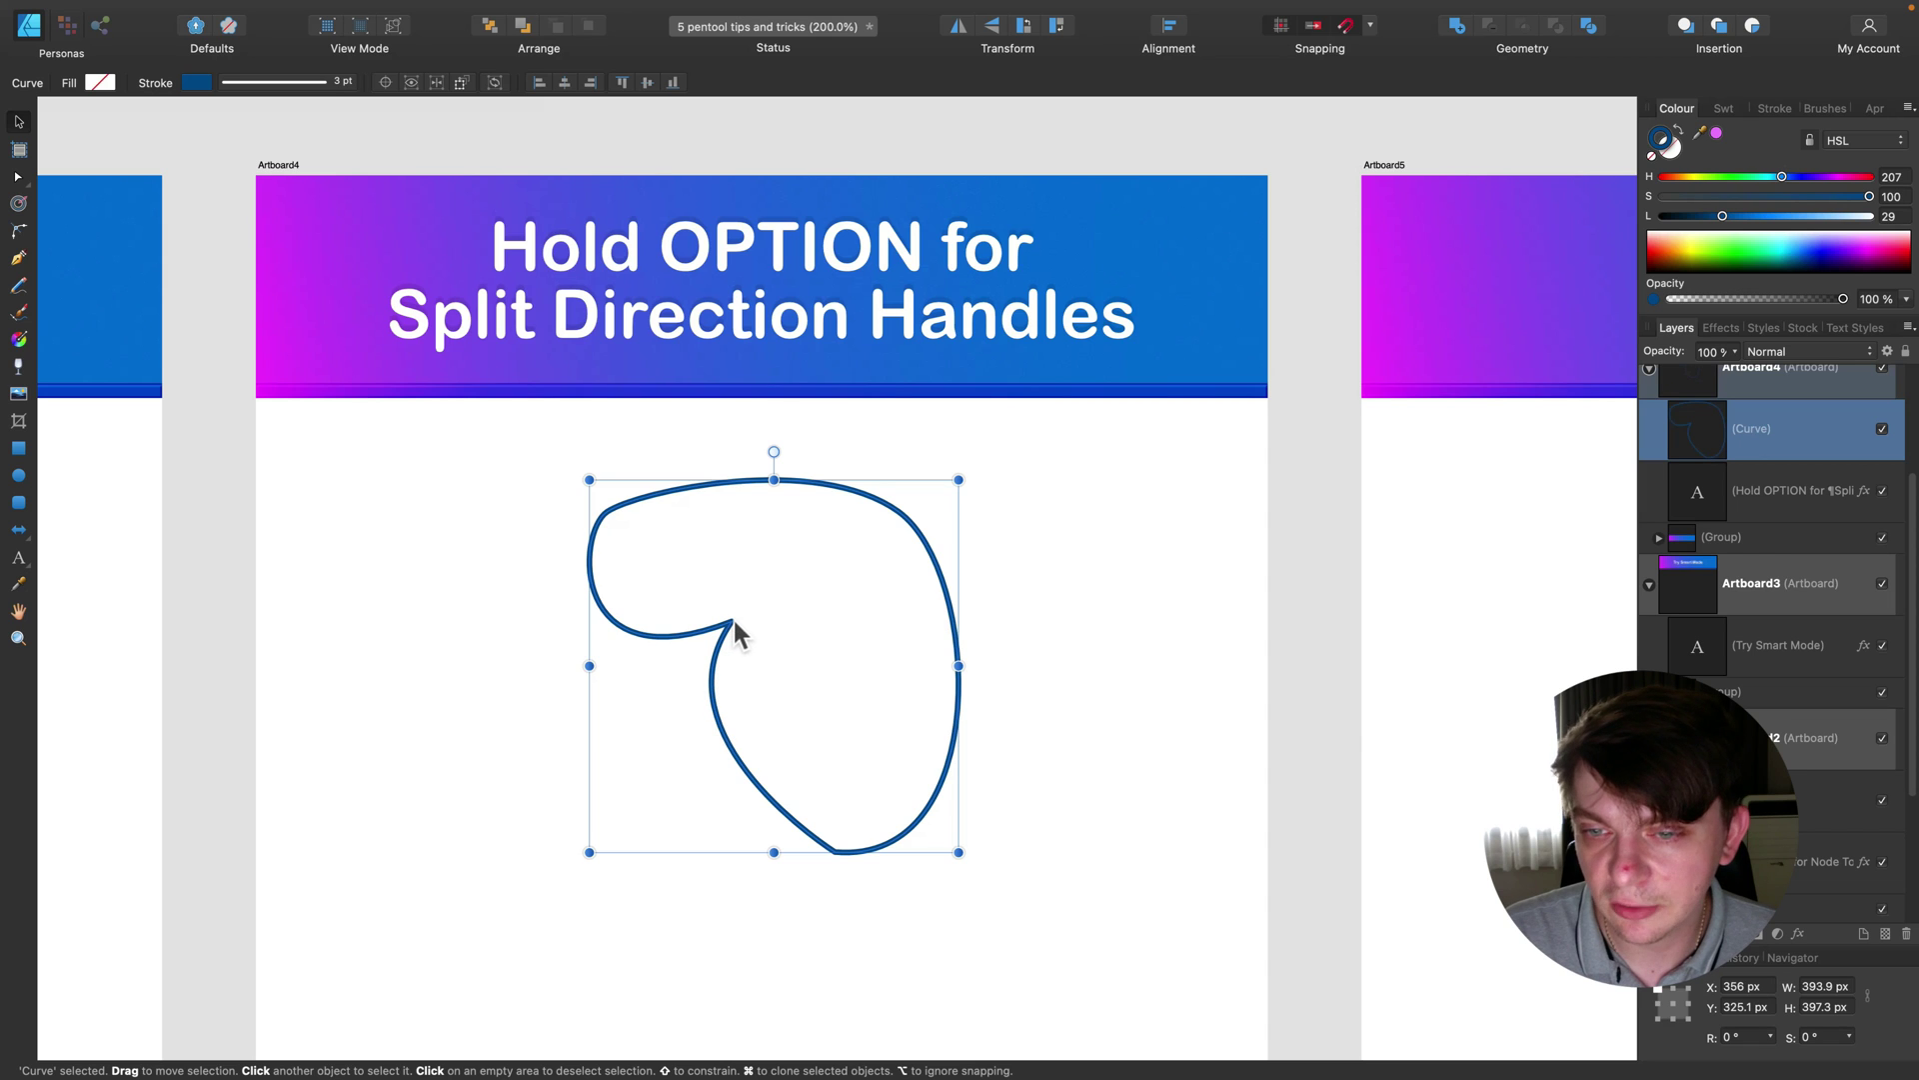
# Step: Display the split direction handles on the sharp inner node, and delete the whole curve from the artboard
pyautogui.click(17, 178)
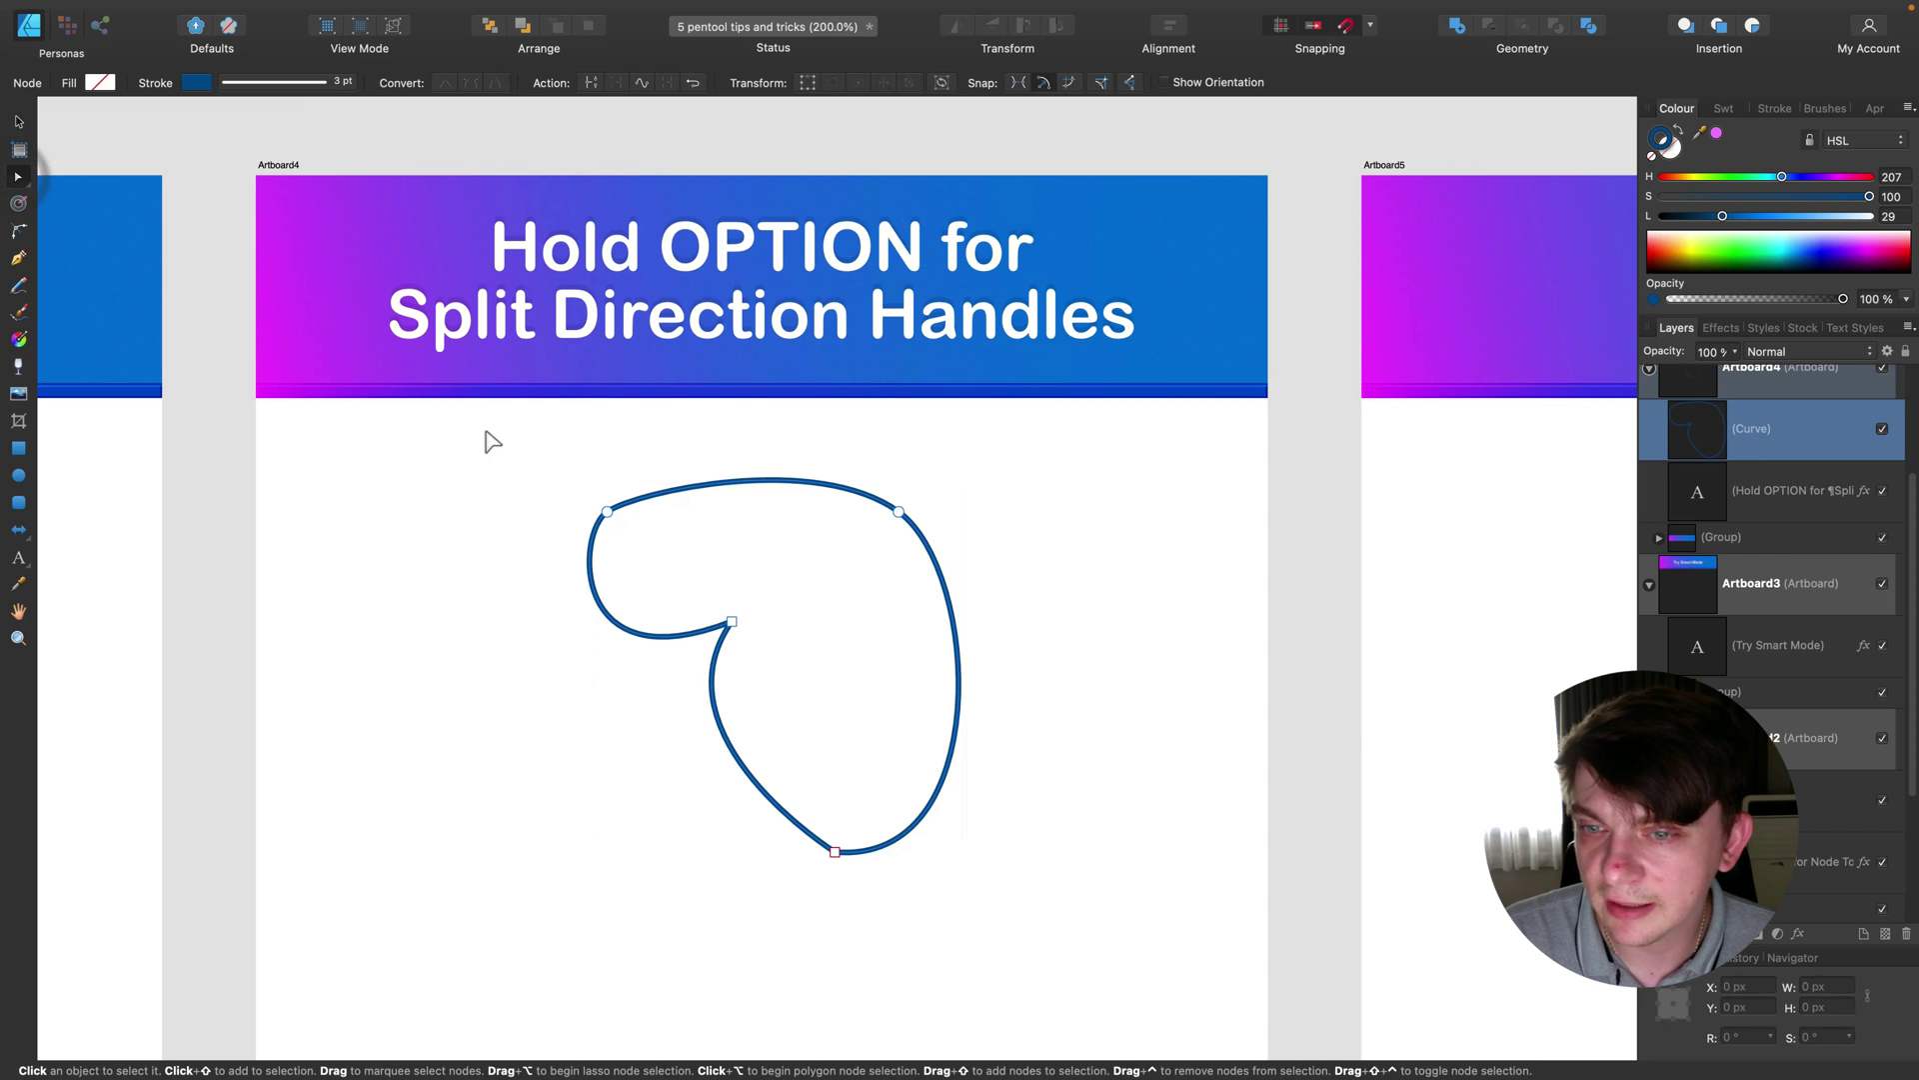
pyautogui.click(733, 624)
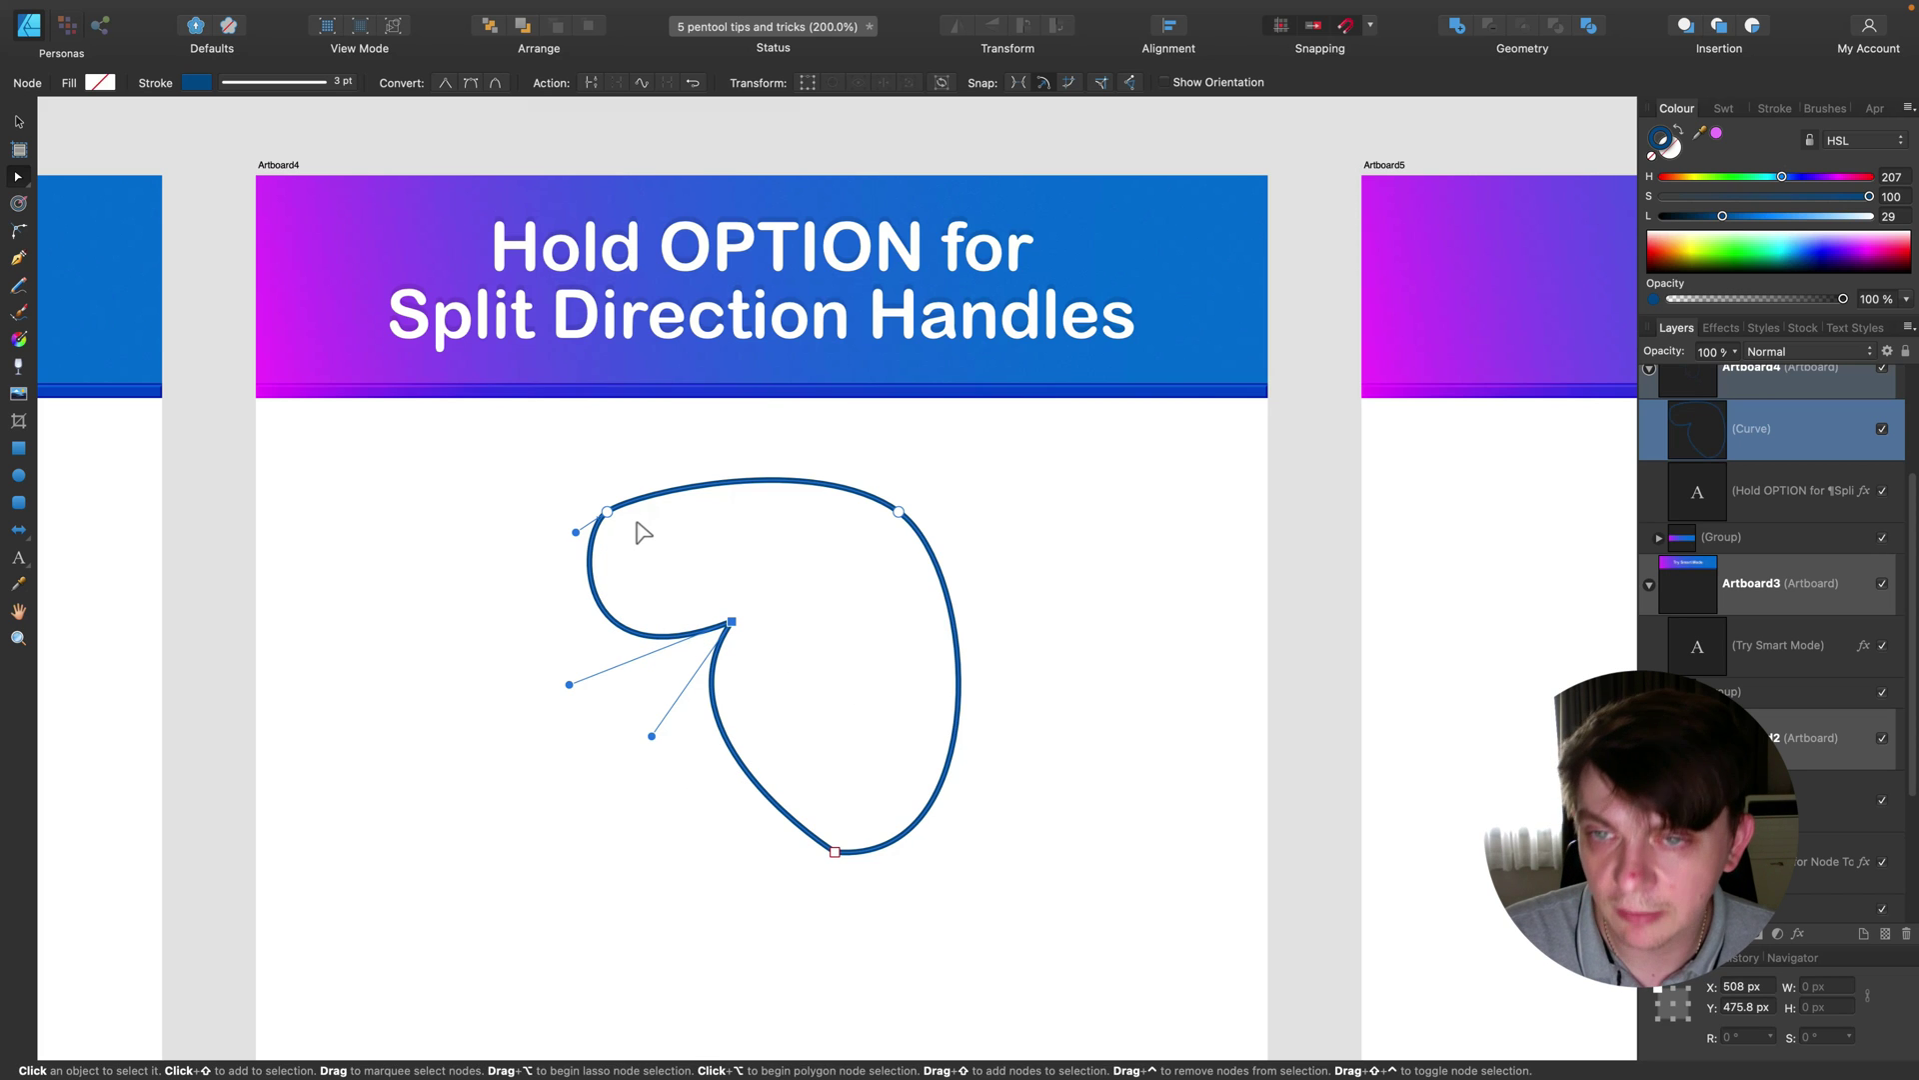
pyautogui.click(17, 124)
pyautogui.press('BackSpace')
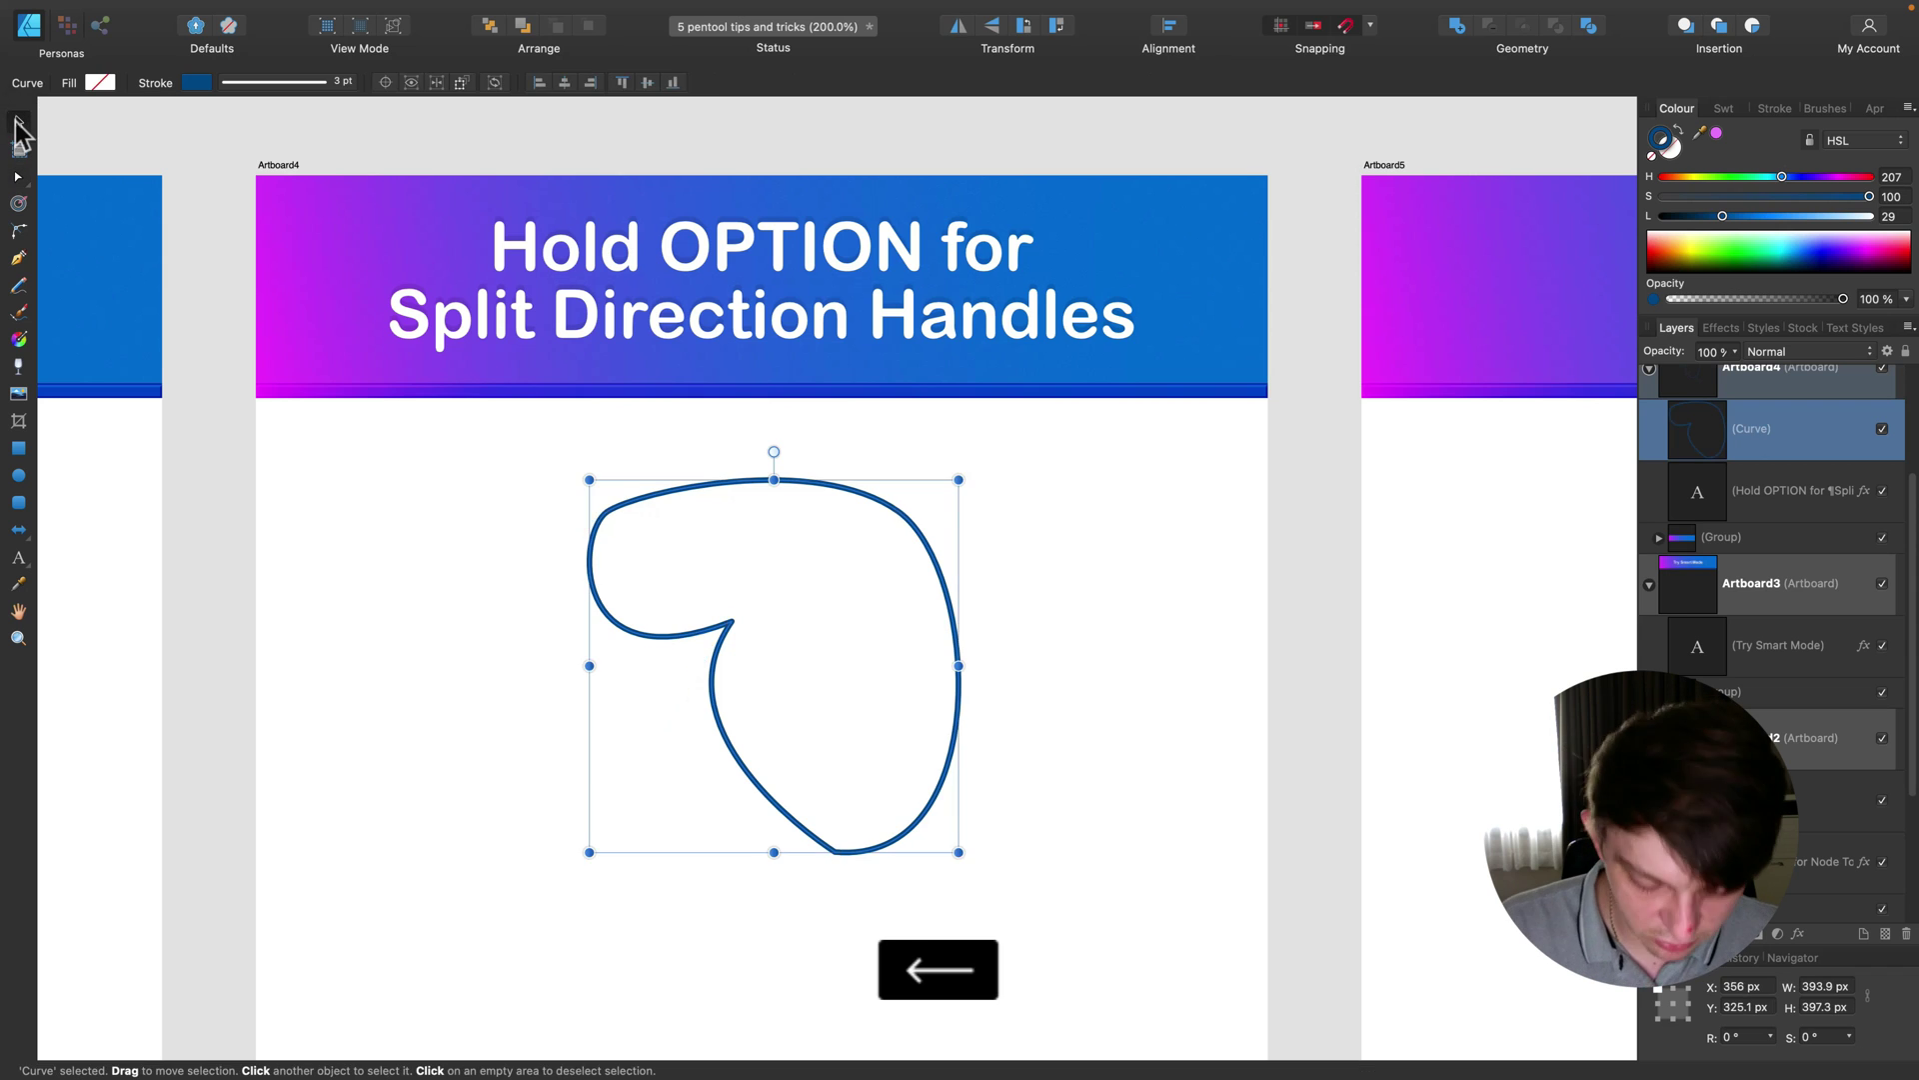
# Step: Draw a circle about 401 px in diameter below the Split Direction Handles heading and centre it horizontally on the artboard
pyautogui.click(16, 478)
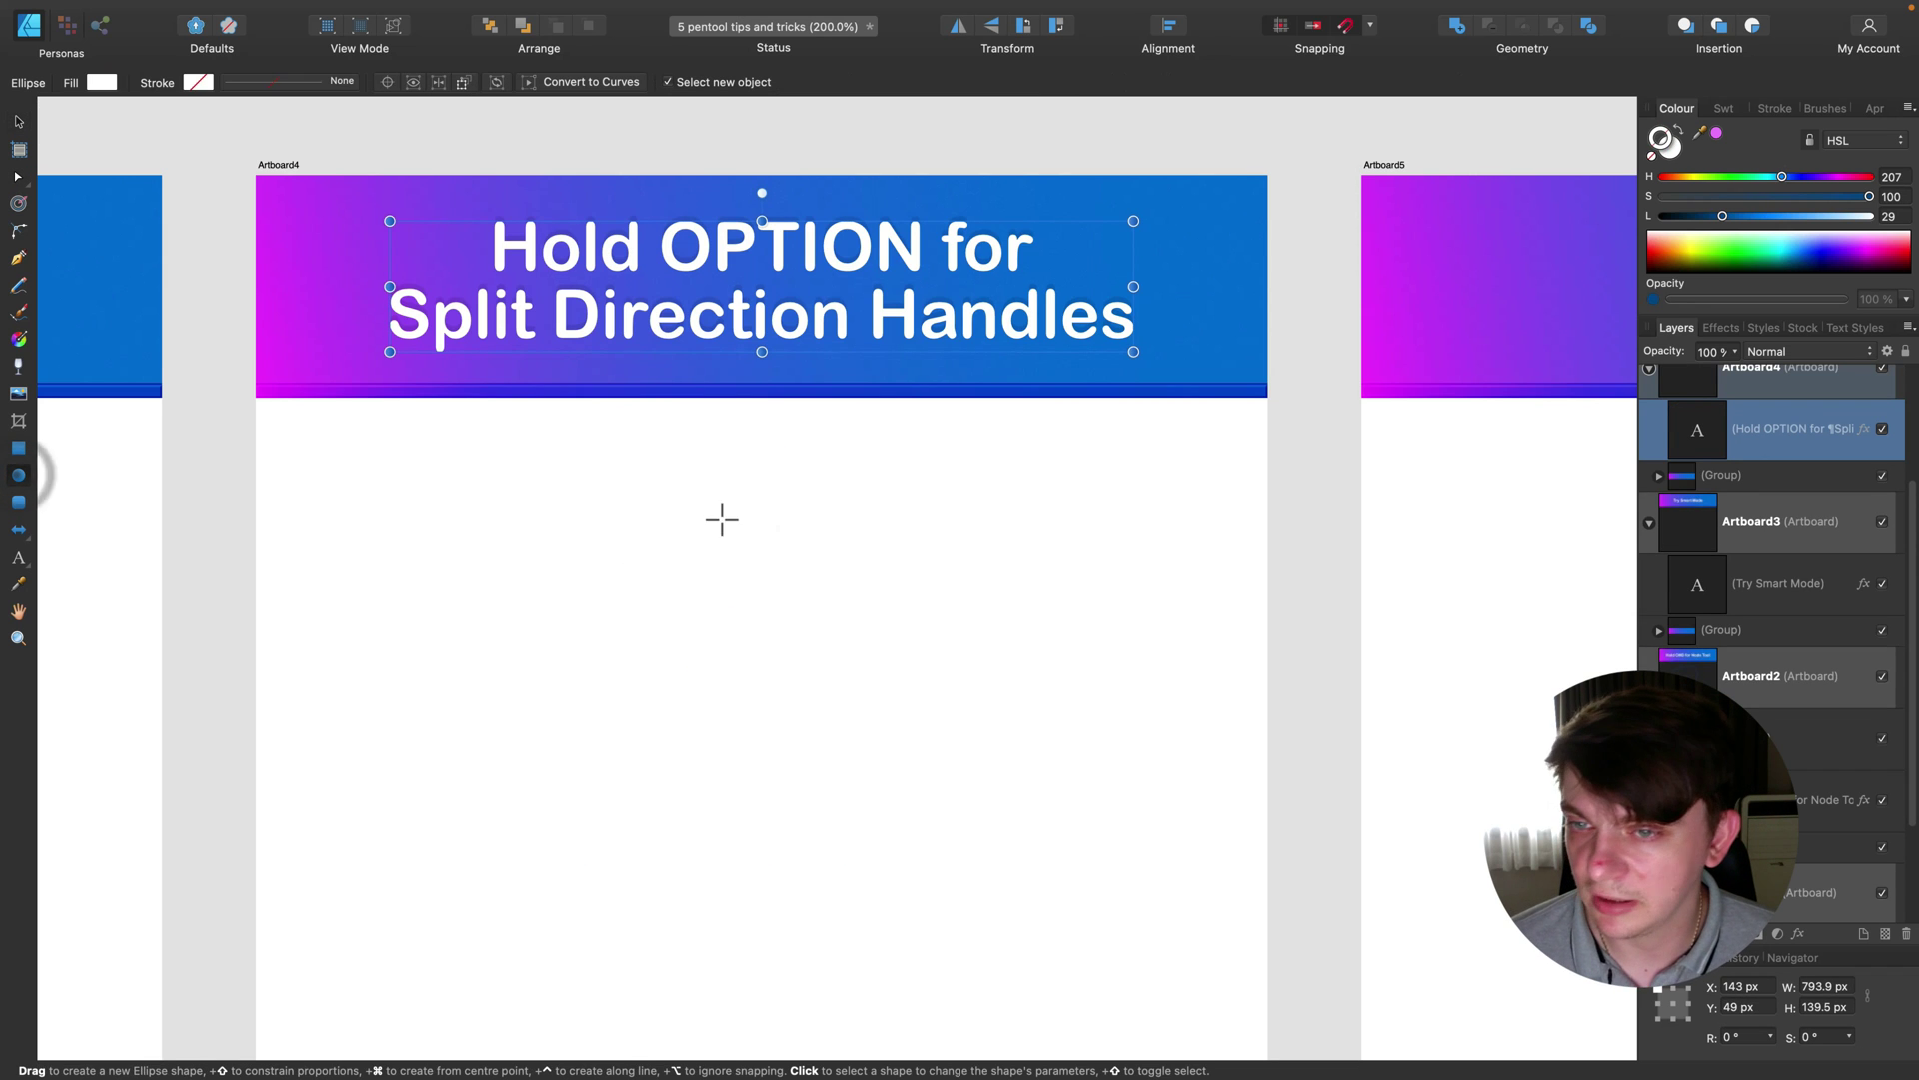
pyautogui.moveTo(584, 479); pyautogui.dragTo(962, 856)
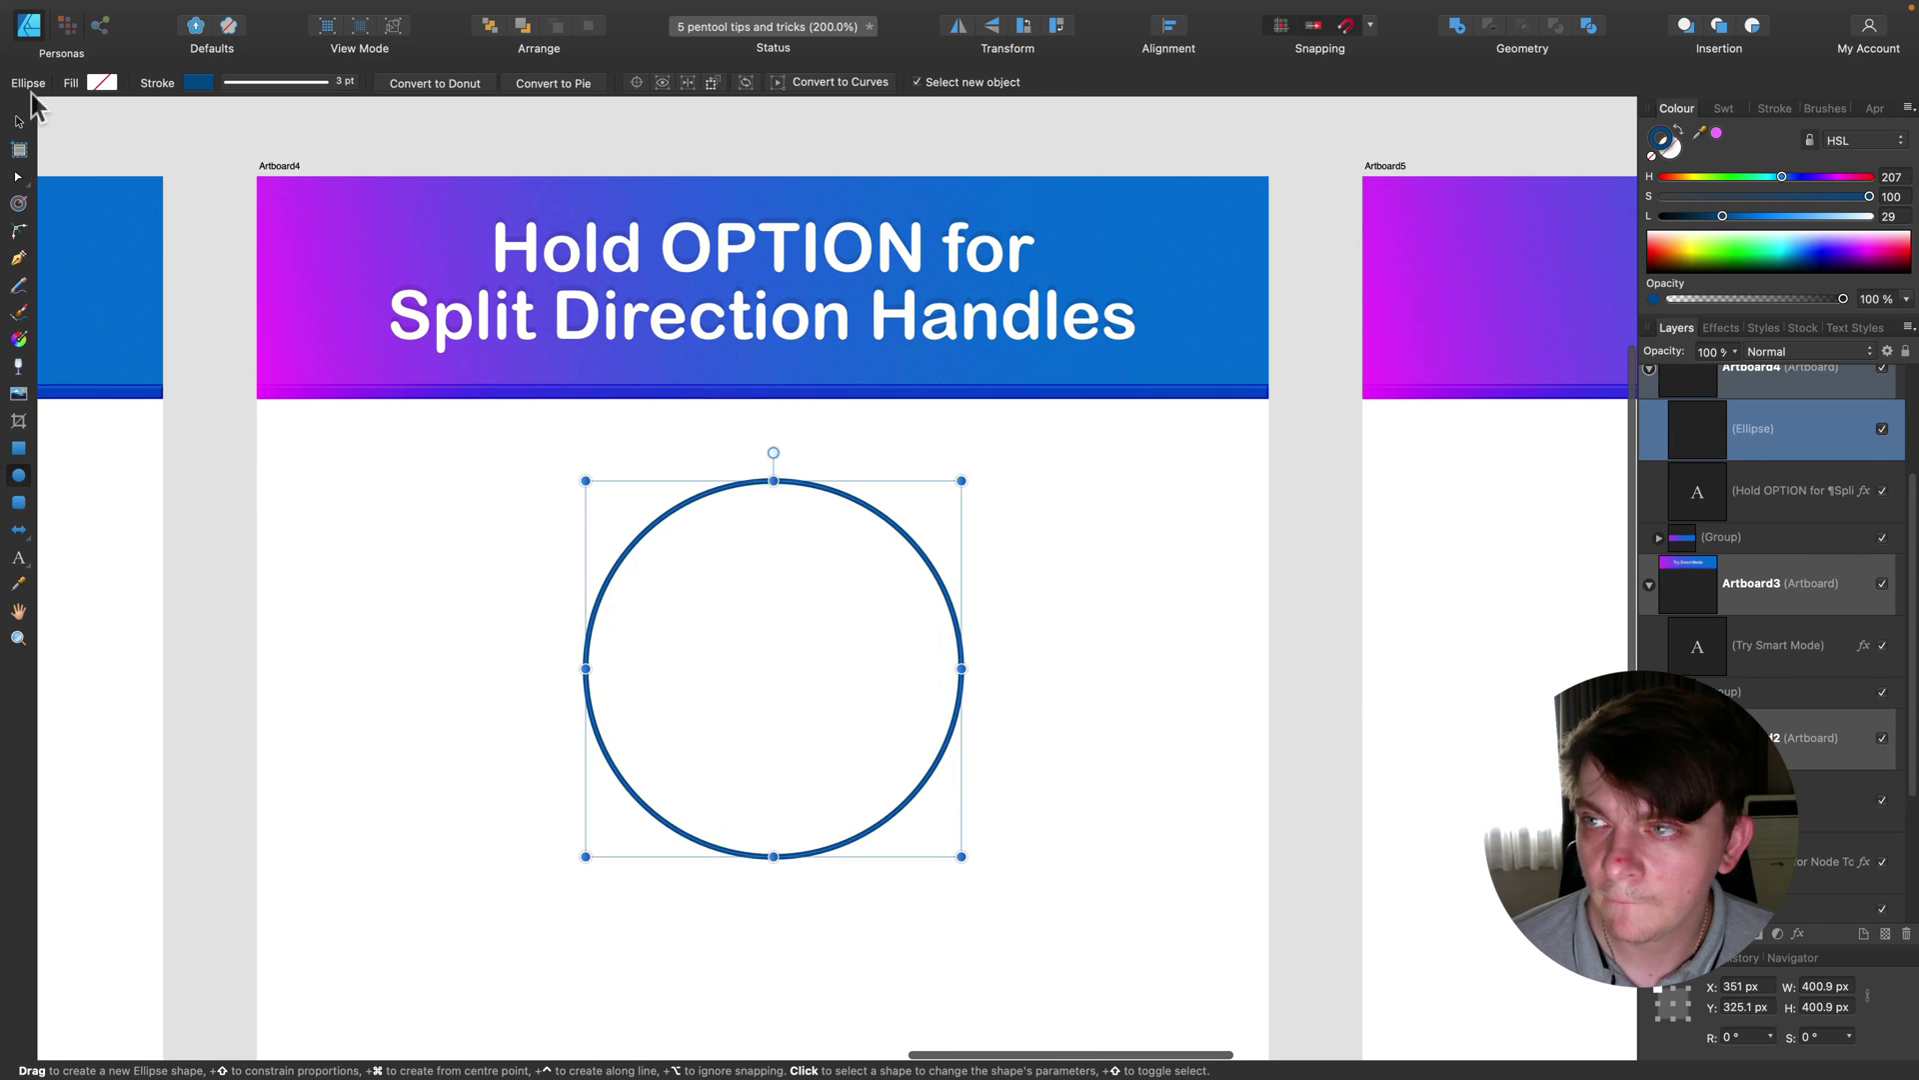
pyautogui.click(17, 121)
pyautogui.moveTo(903, 545); pyautogui.dragTo(892, 552)
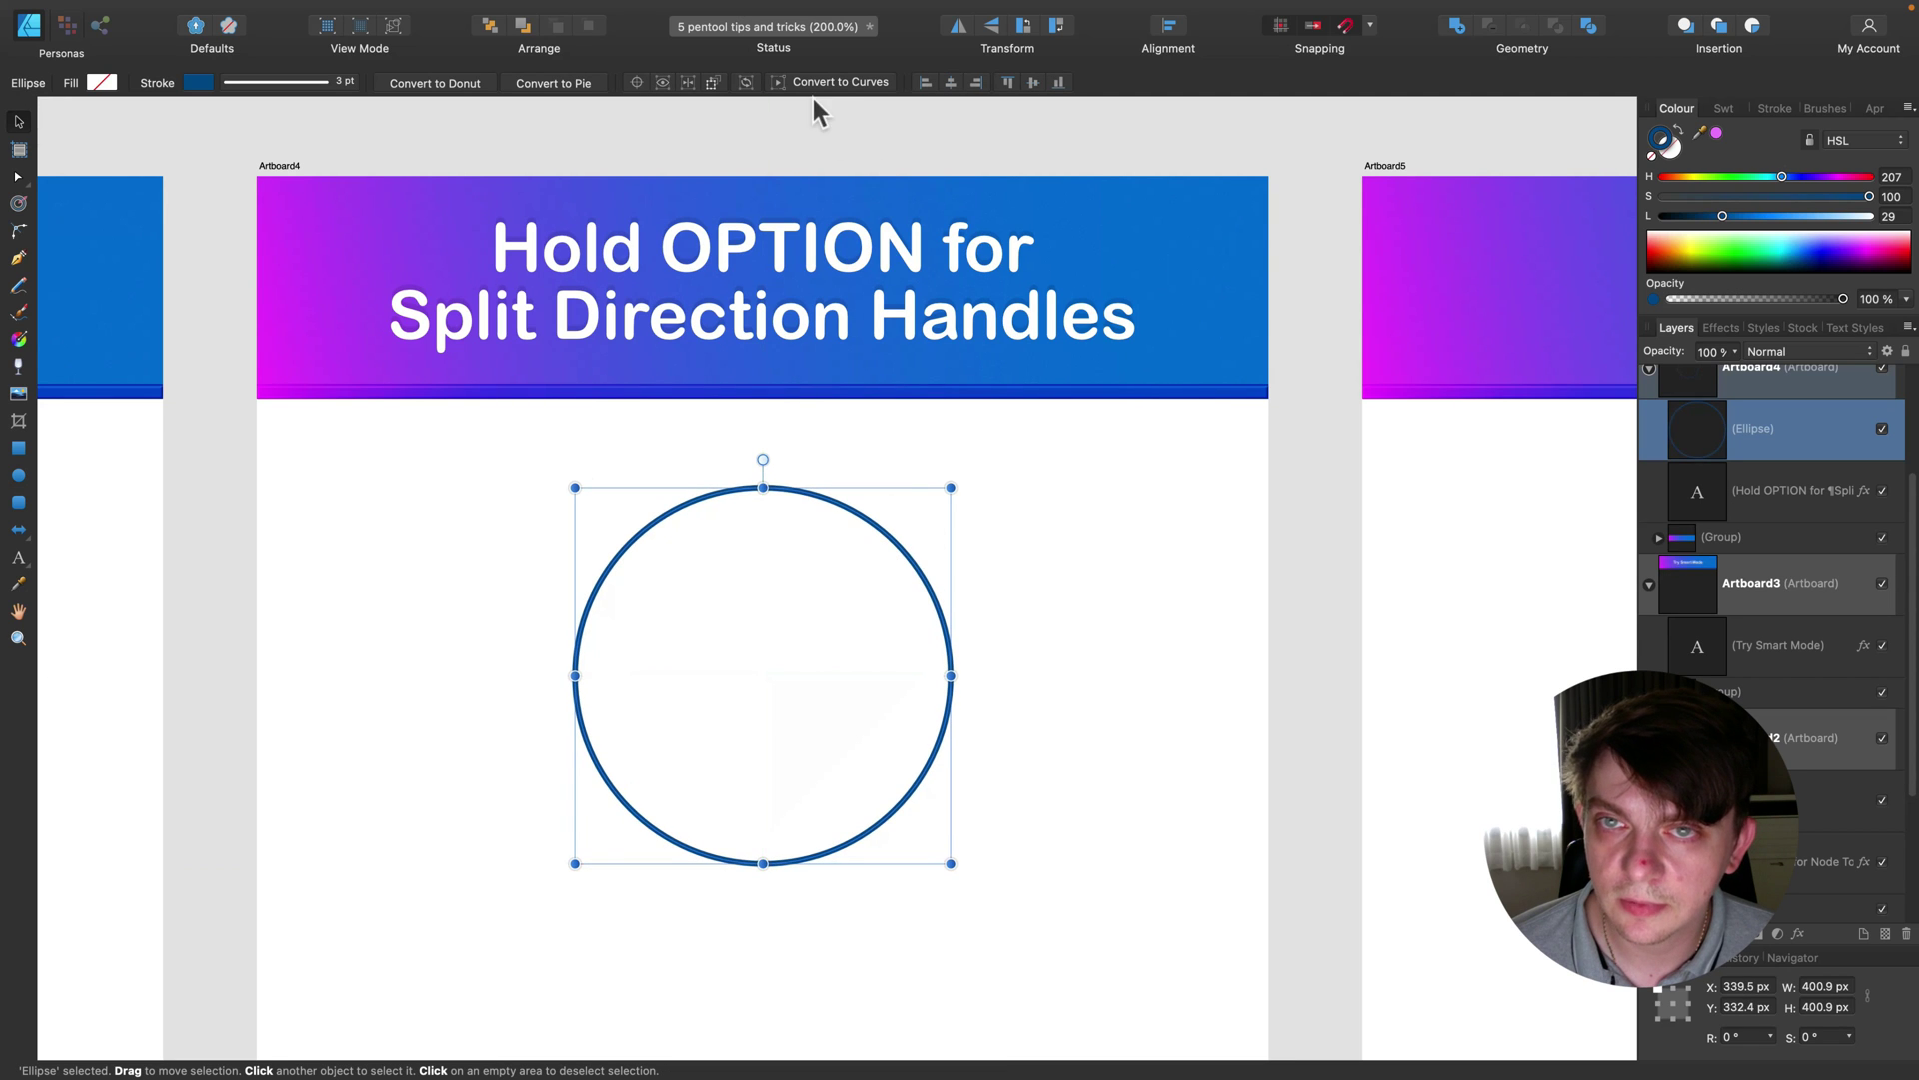
# Step: Convert the circle to curves and move its top node straight down to flatten the upper edge
pyautogui.click(17, 177)
pyautogui.moveTo(762, 488); pyautogui.dragTo(866, 578)
pyautogui.press('shift')
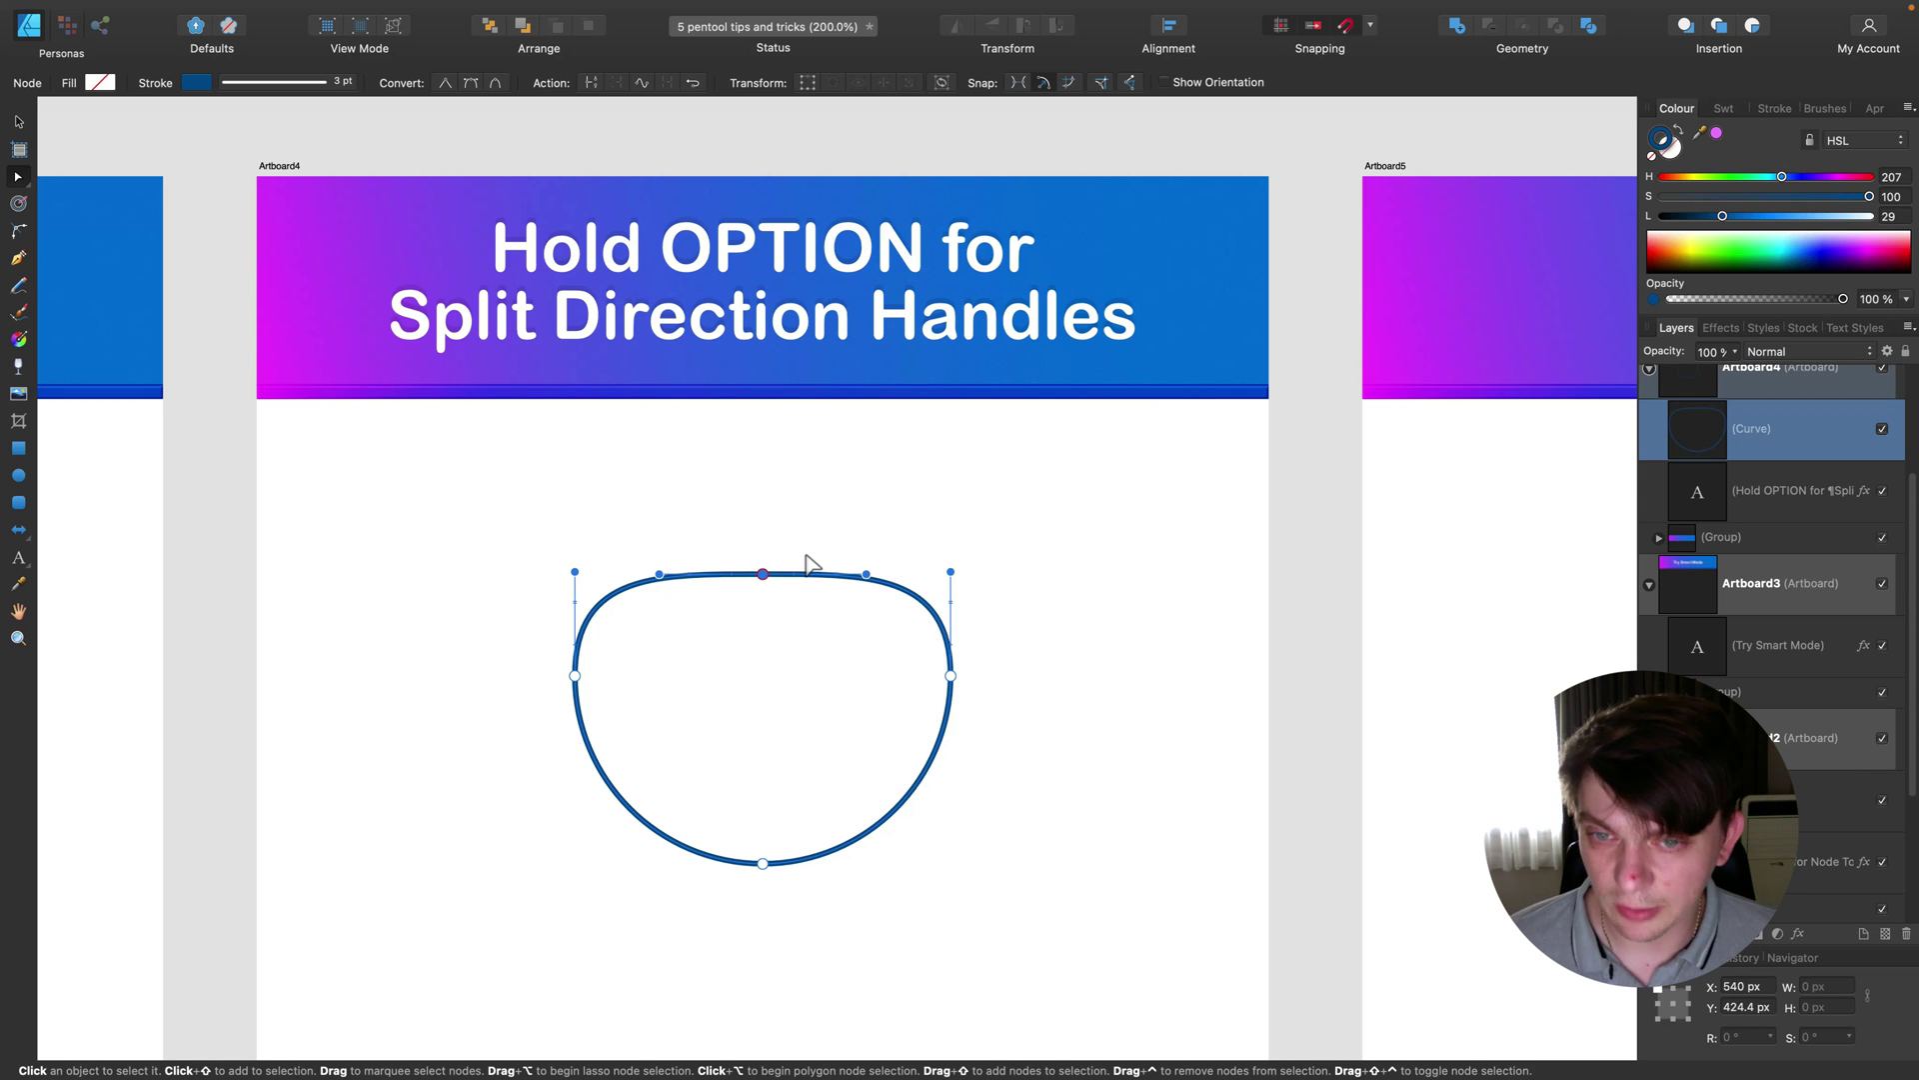
# Step: Split the top node's direction handles so both point upward, lower the node to deepen the heart-like notch, and deselect the shape
pyautogui.press('alt')
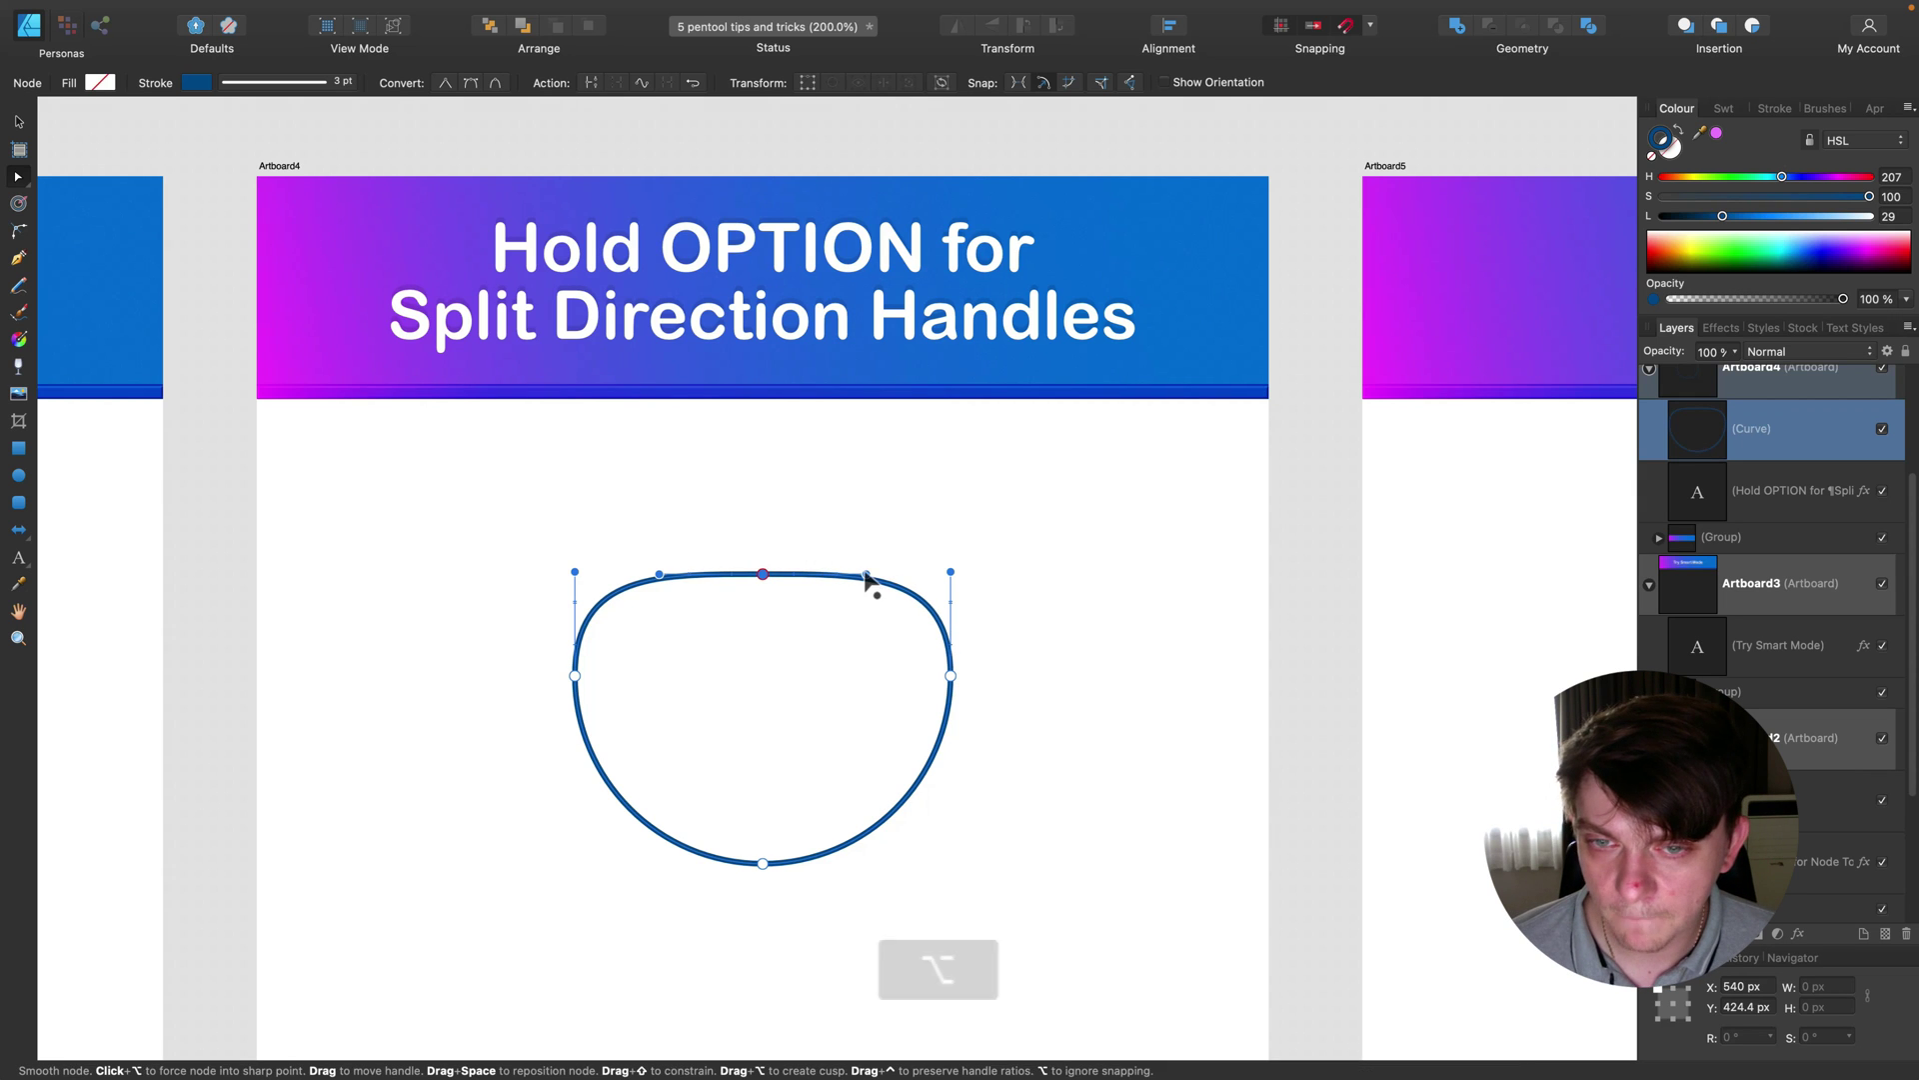
pyautogui.moveTo(865, 575); pyautogui.dragTo(788, 404)
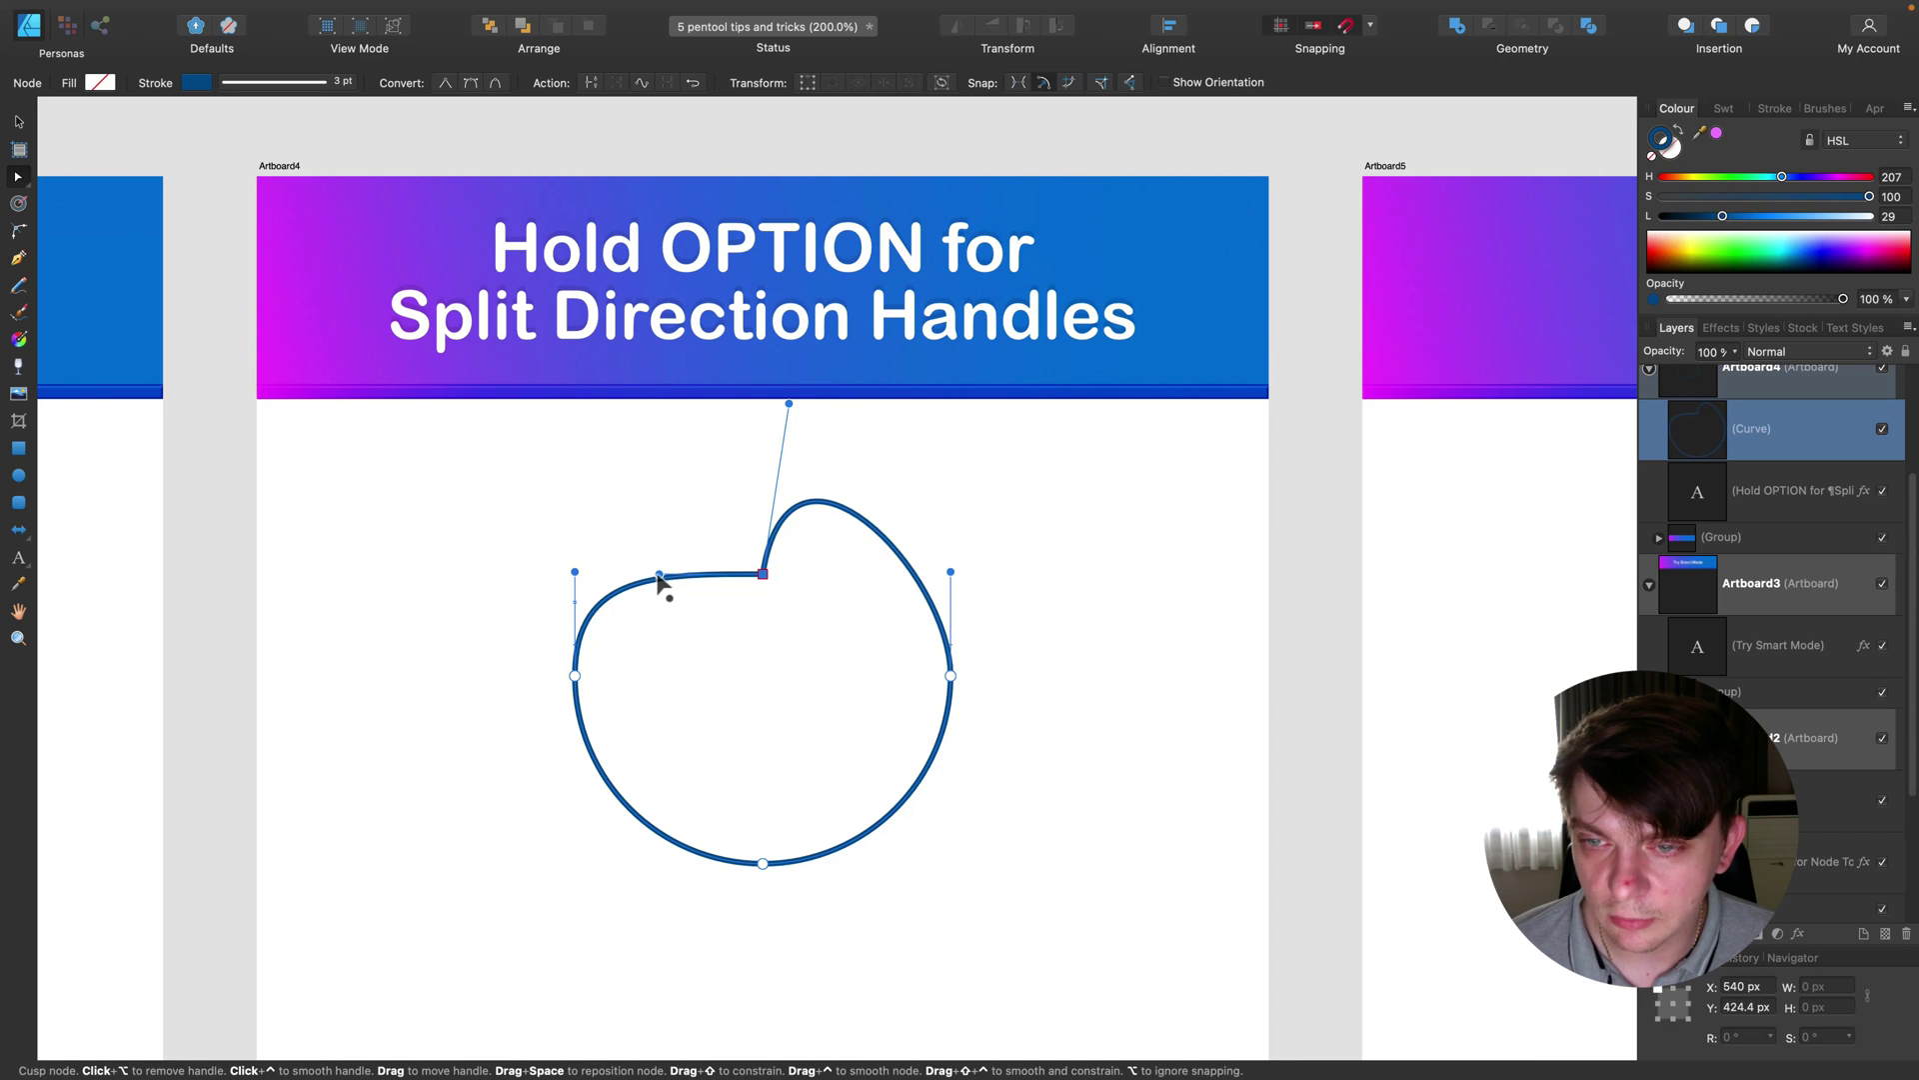
pyautogui.moveTo(660, 574); pyautogui.dragTo(710, 405)
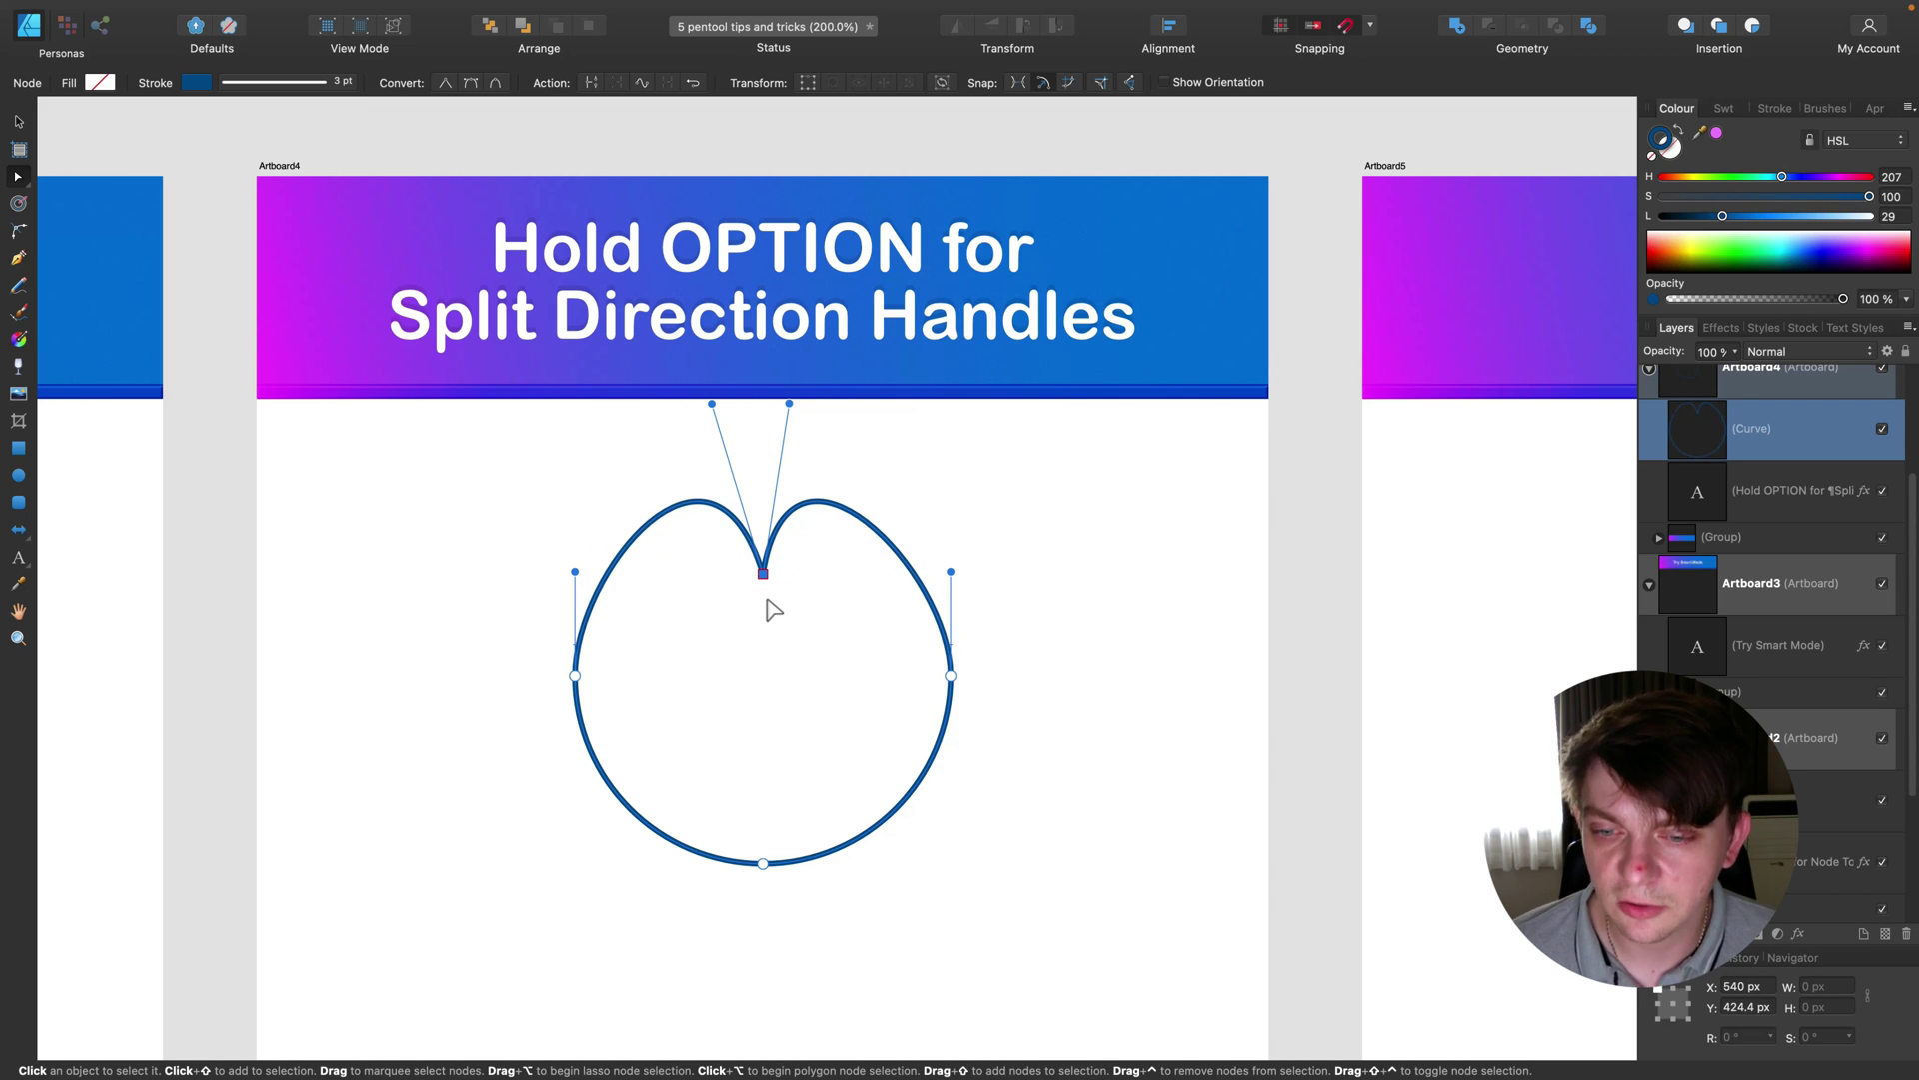
pyautogui.moveTo(762, 575); pyautogui.dragTo(762, 643)
pyautogui.click(19, 122)
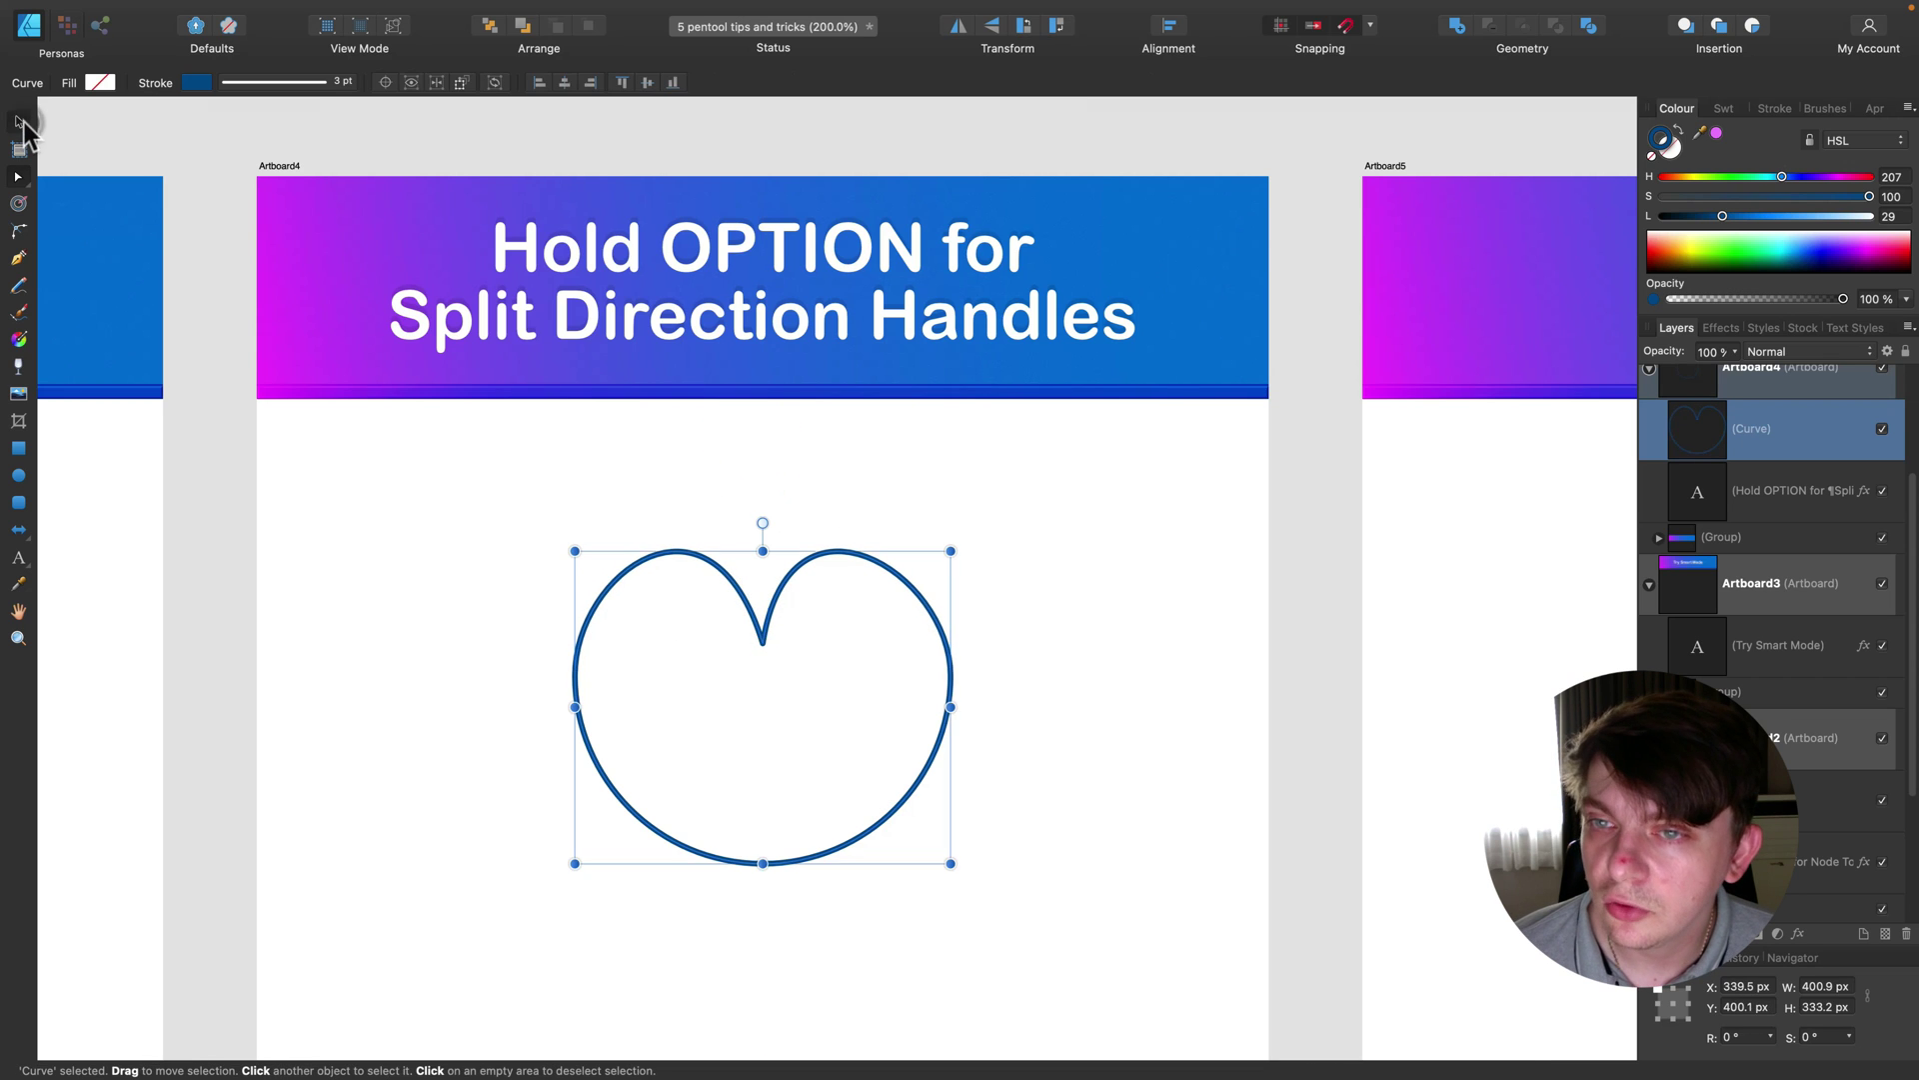
pyautogui.click(436, 476)
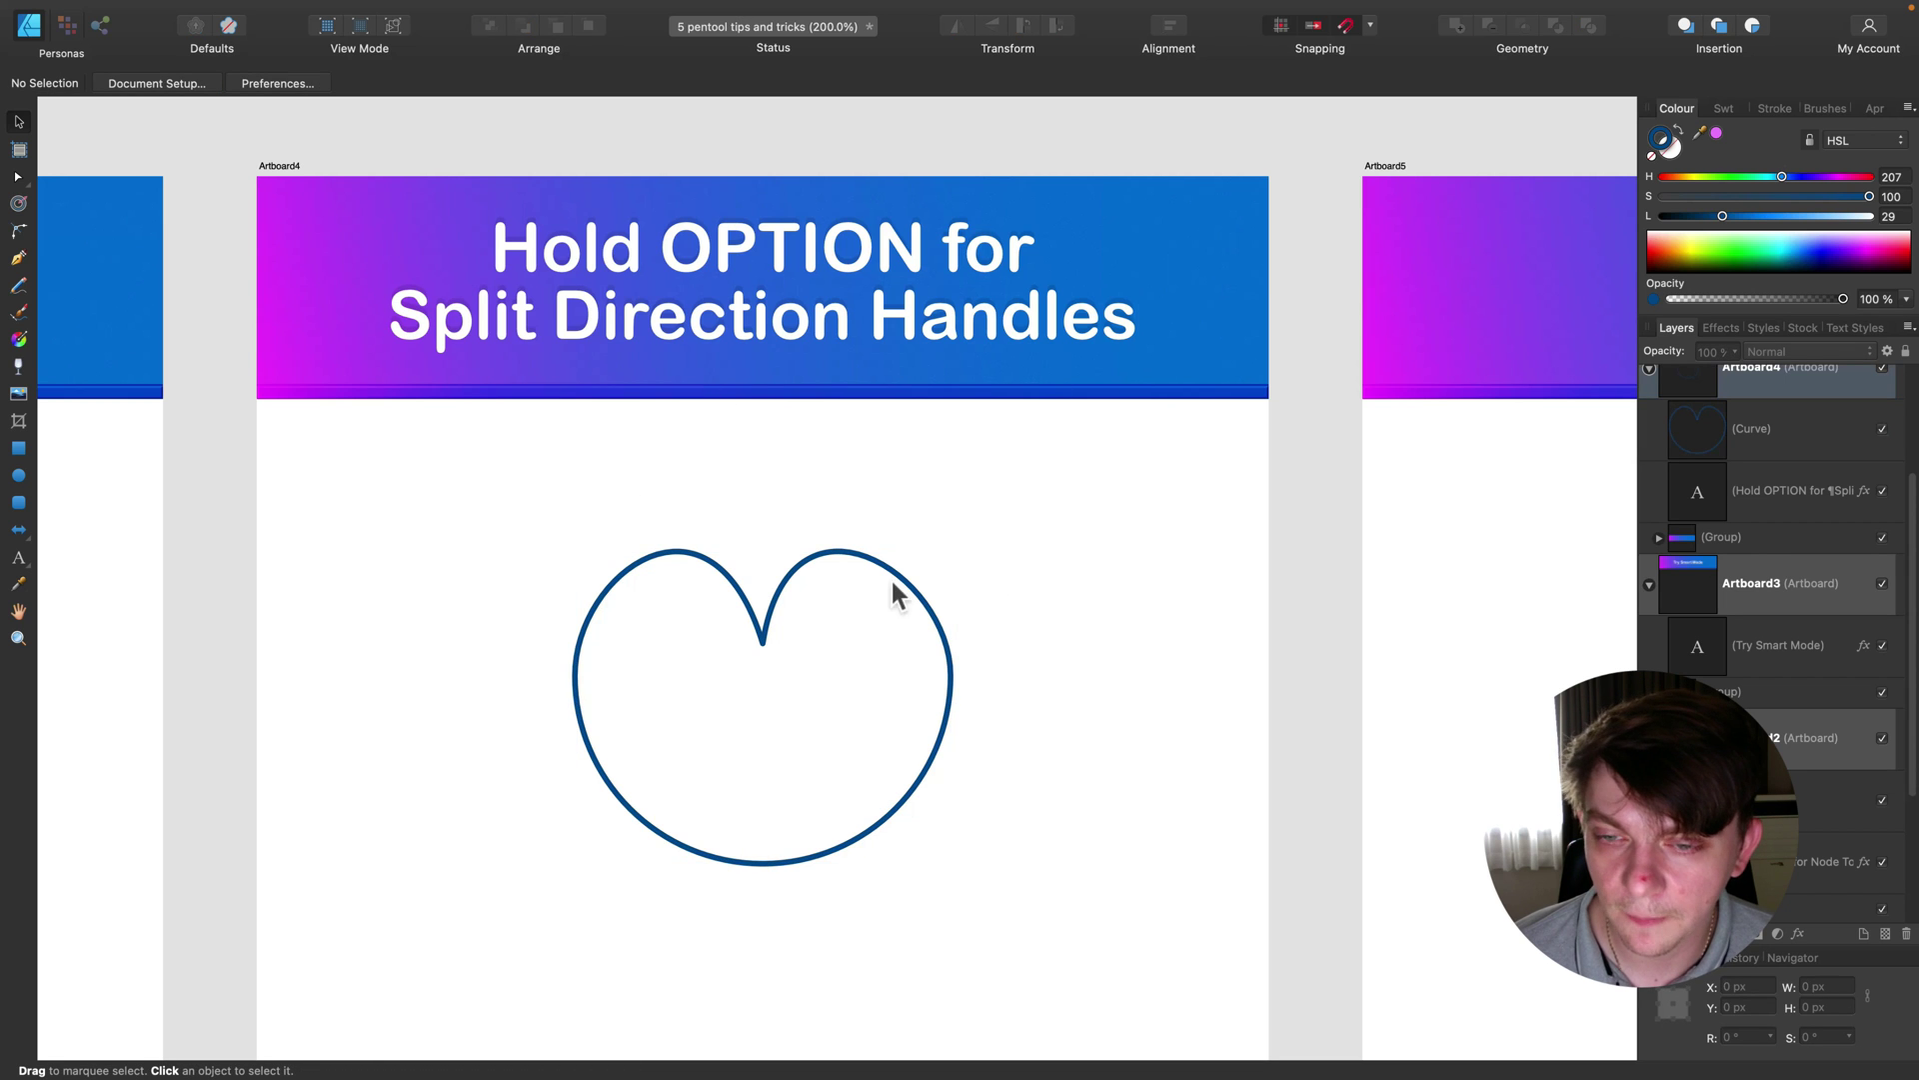
# Step: Activate the Pen tool in Line Mode for drawing on the Line Mode artboard
pyautogui.hscroll(10, 1014, 570)
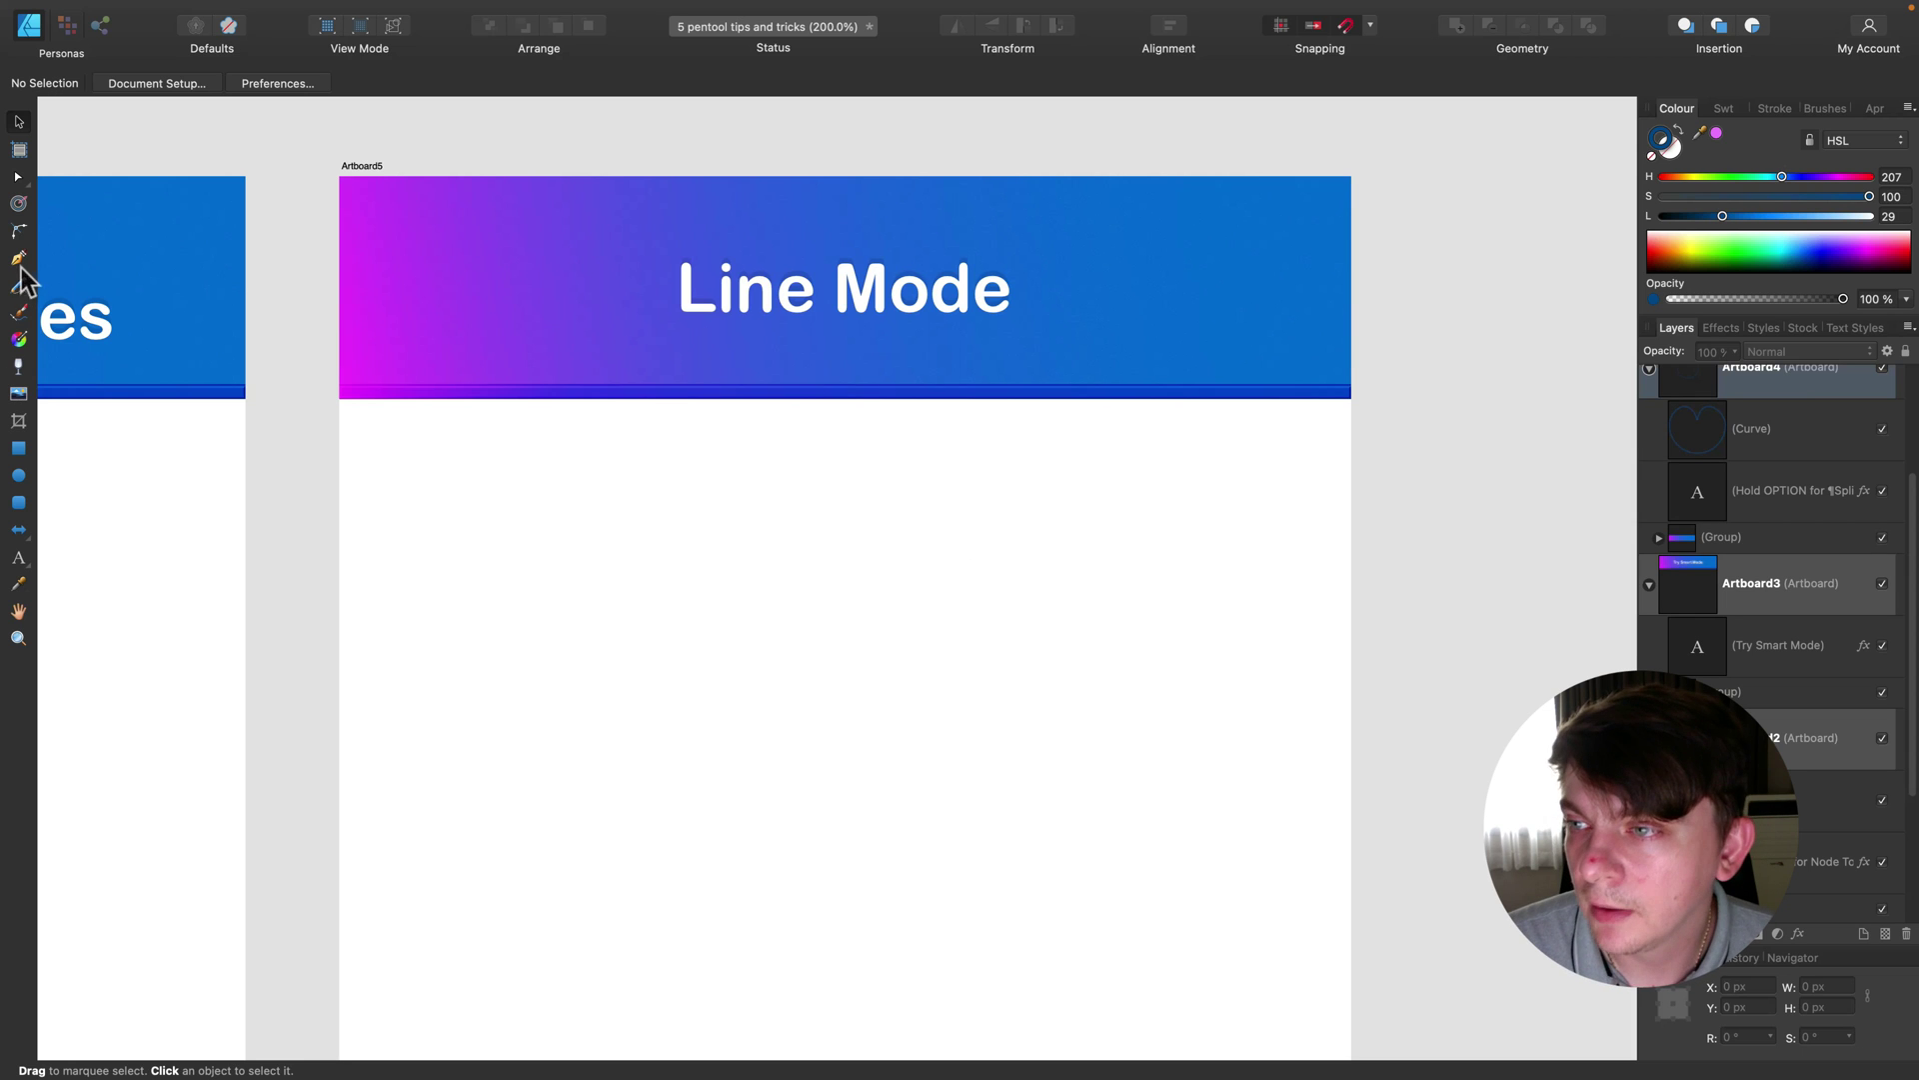
pyautogui.click(18, 530)
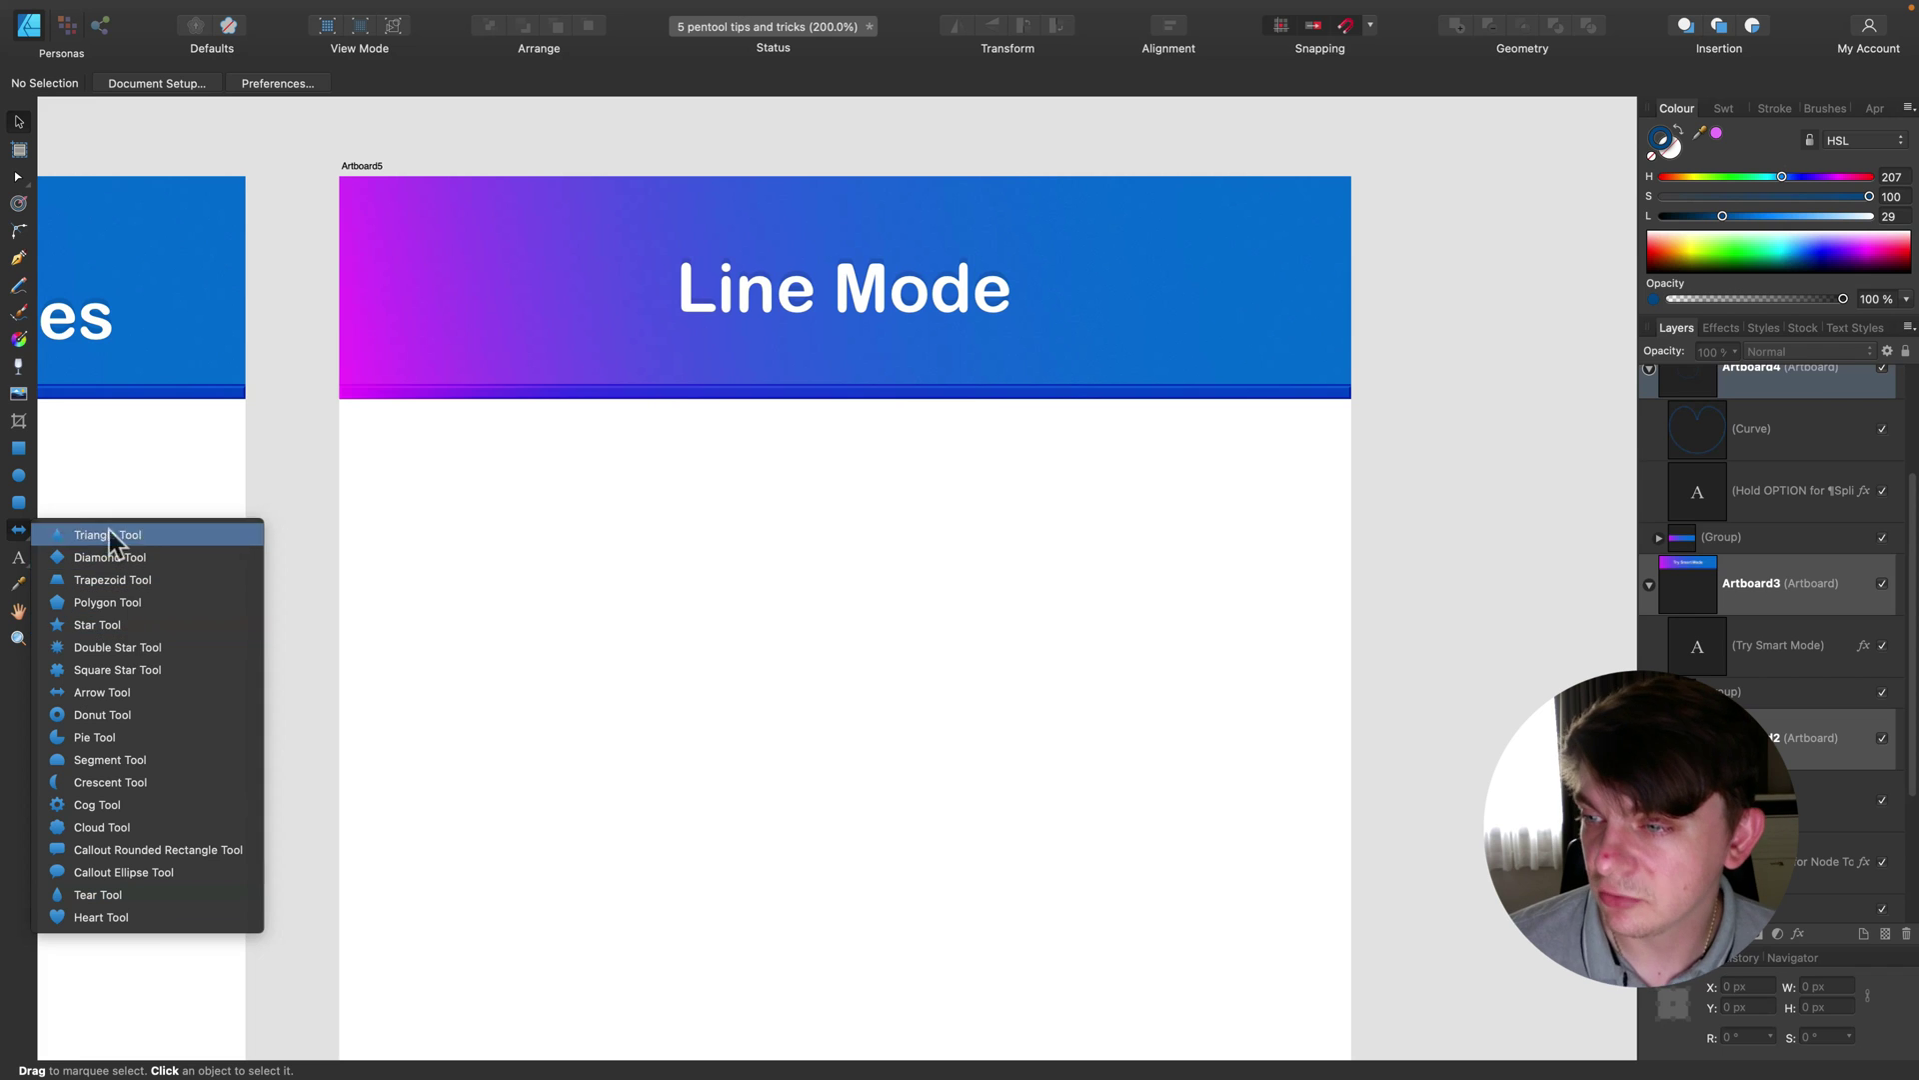
pyautogui.click(14, 538)
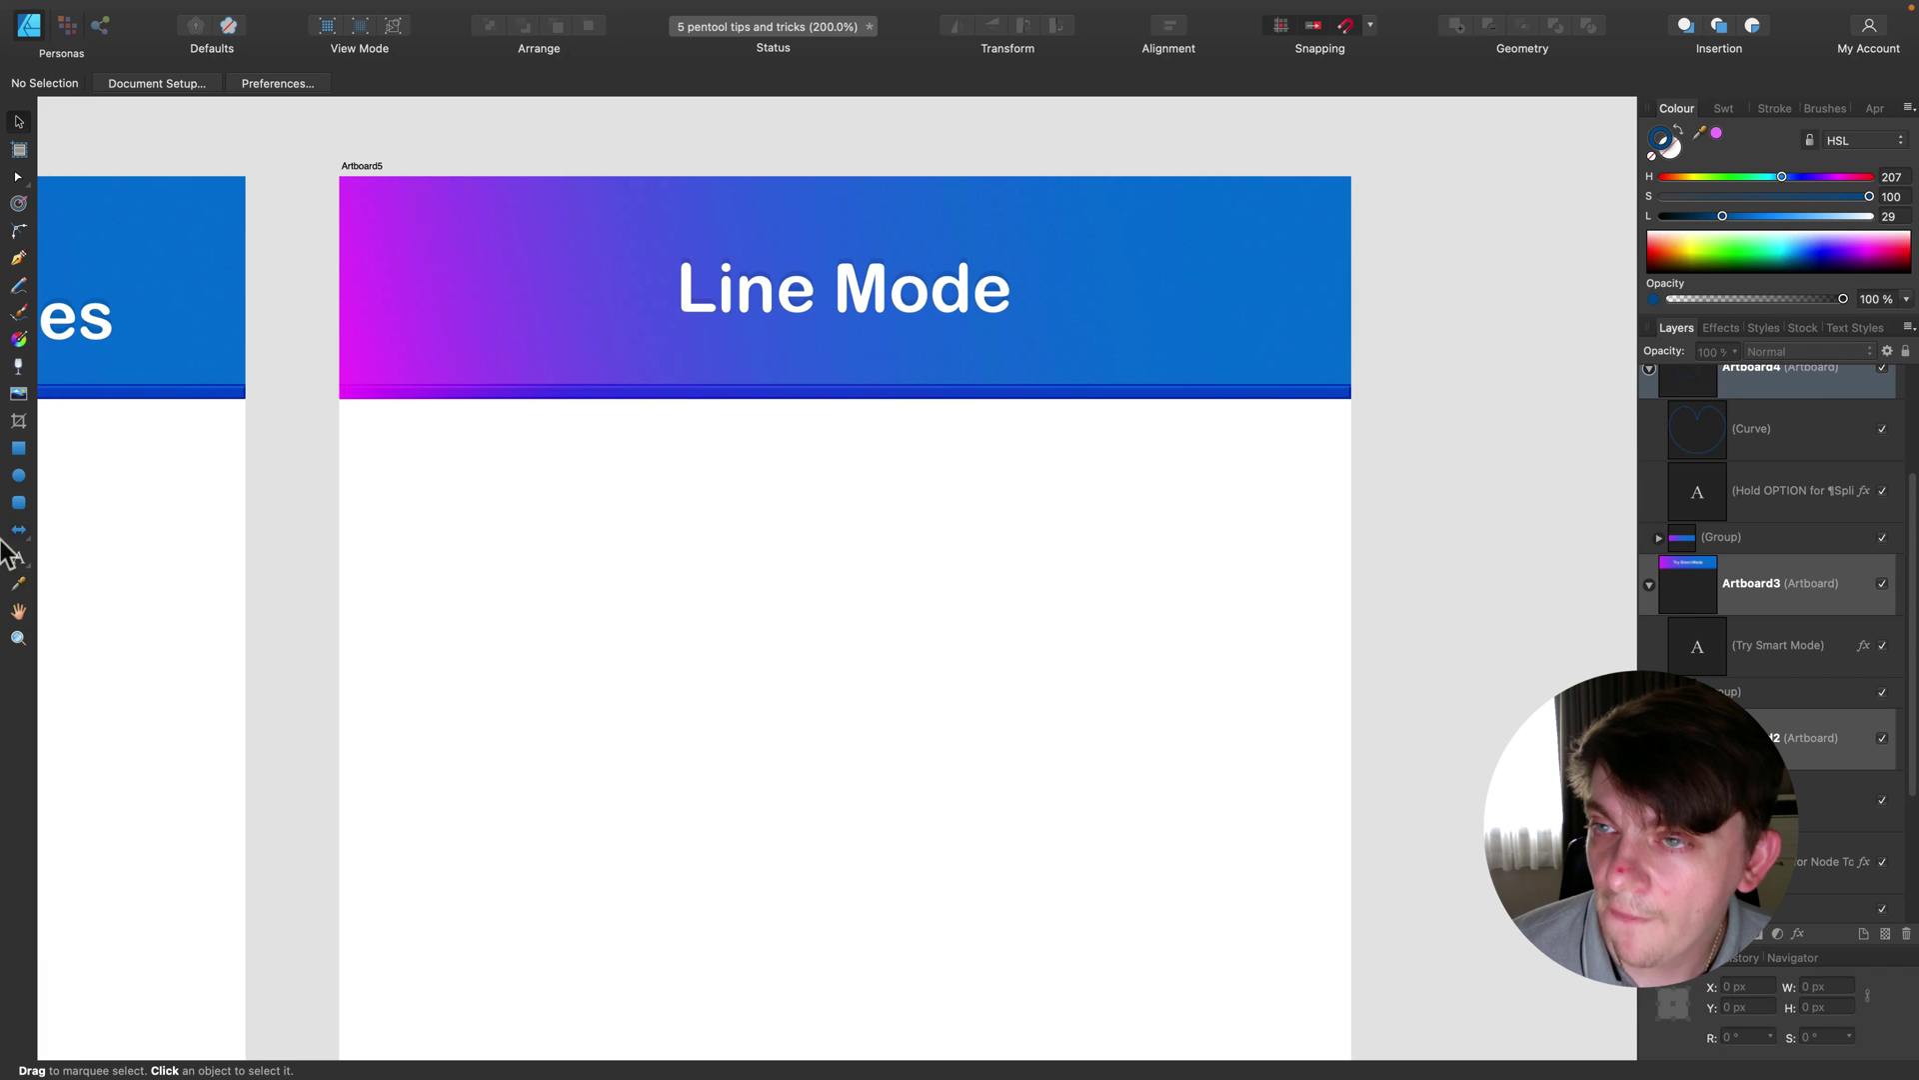
pyautogui.click(19, 258)
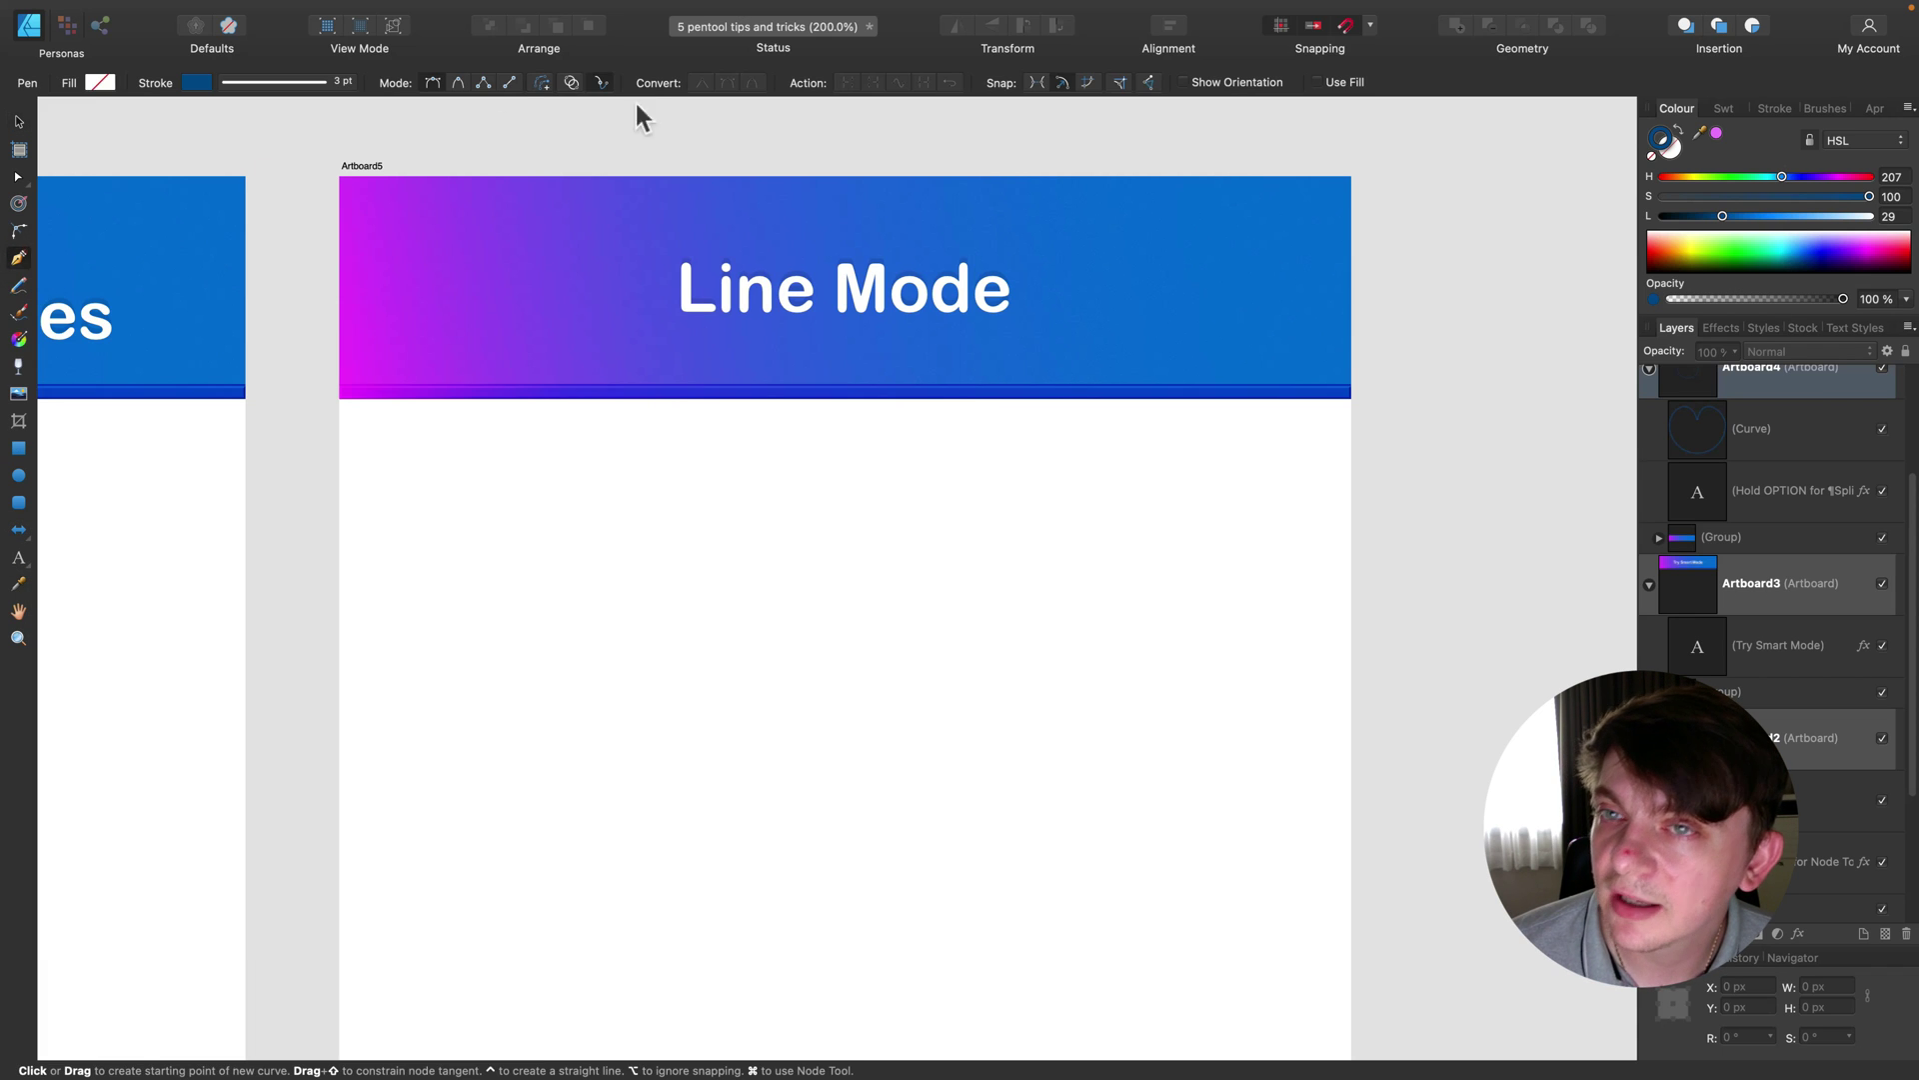
pyautogui.click(507, 85)
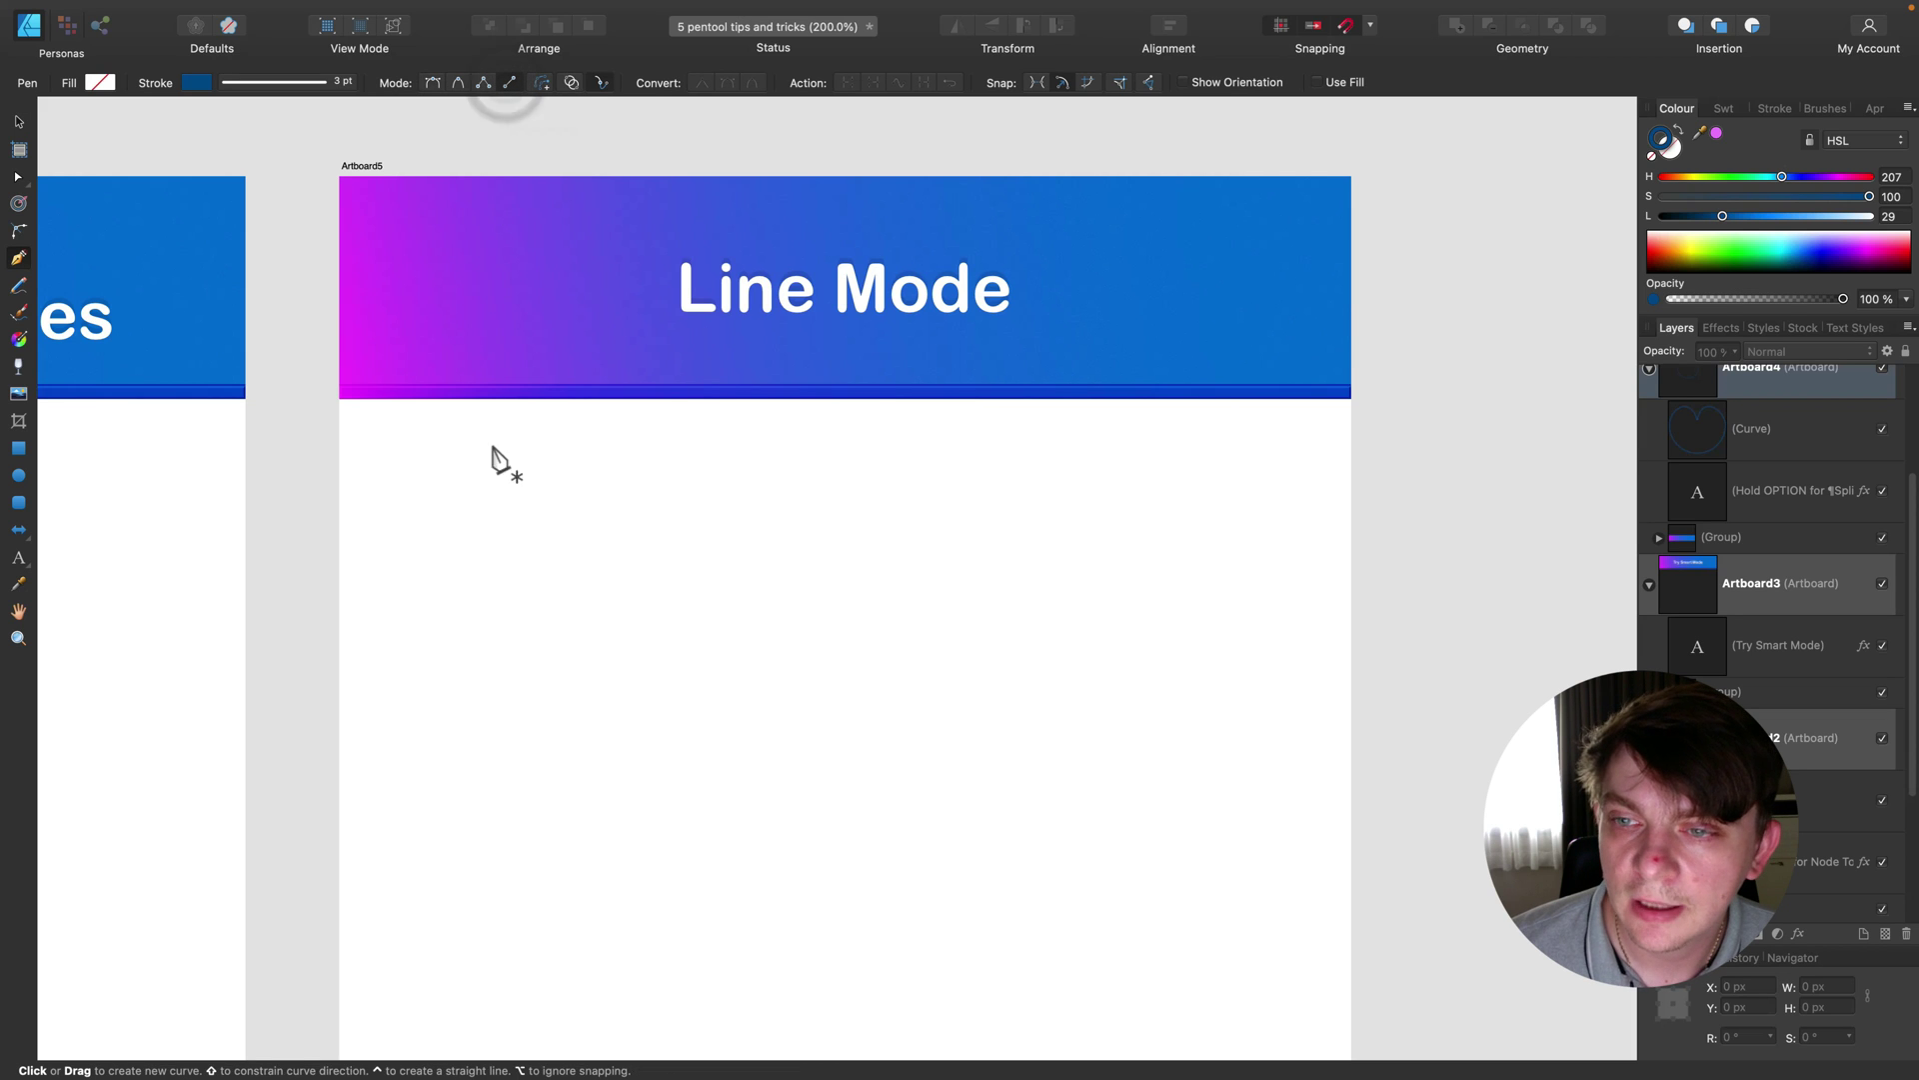
# Step: Draw eleven separate straight lines below the Line Mode heading: five roughly horizontal, four roughly vertical and two slanted
pyautogui.click(501, 481)
pyautogui.click(998, 467)
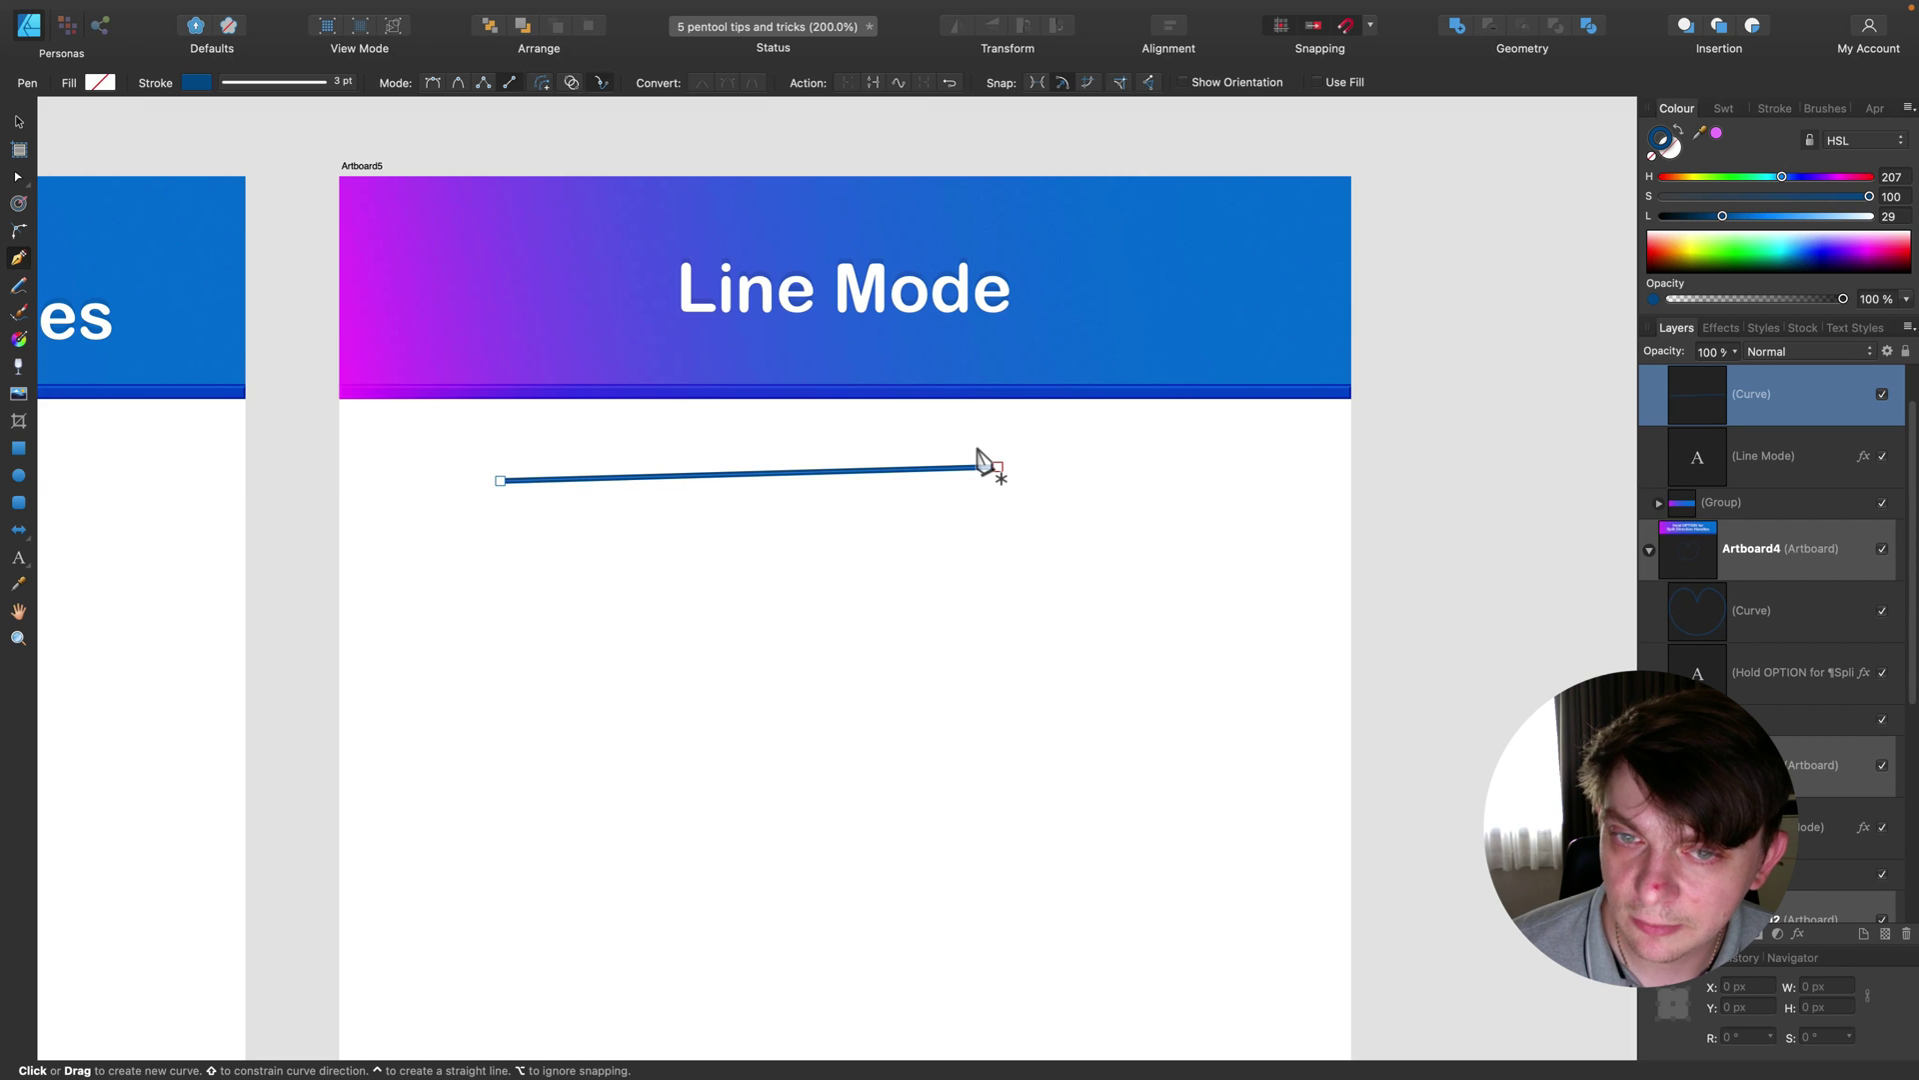
pyautogui.click(998, 593)
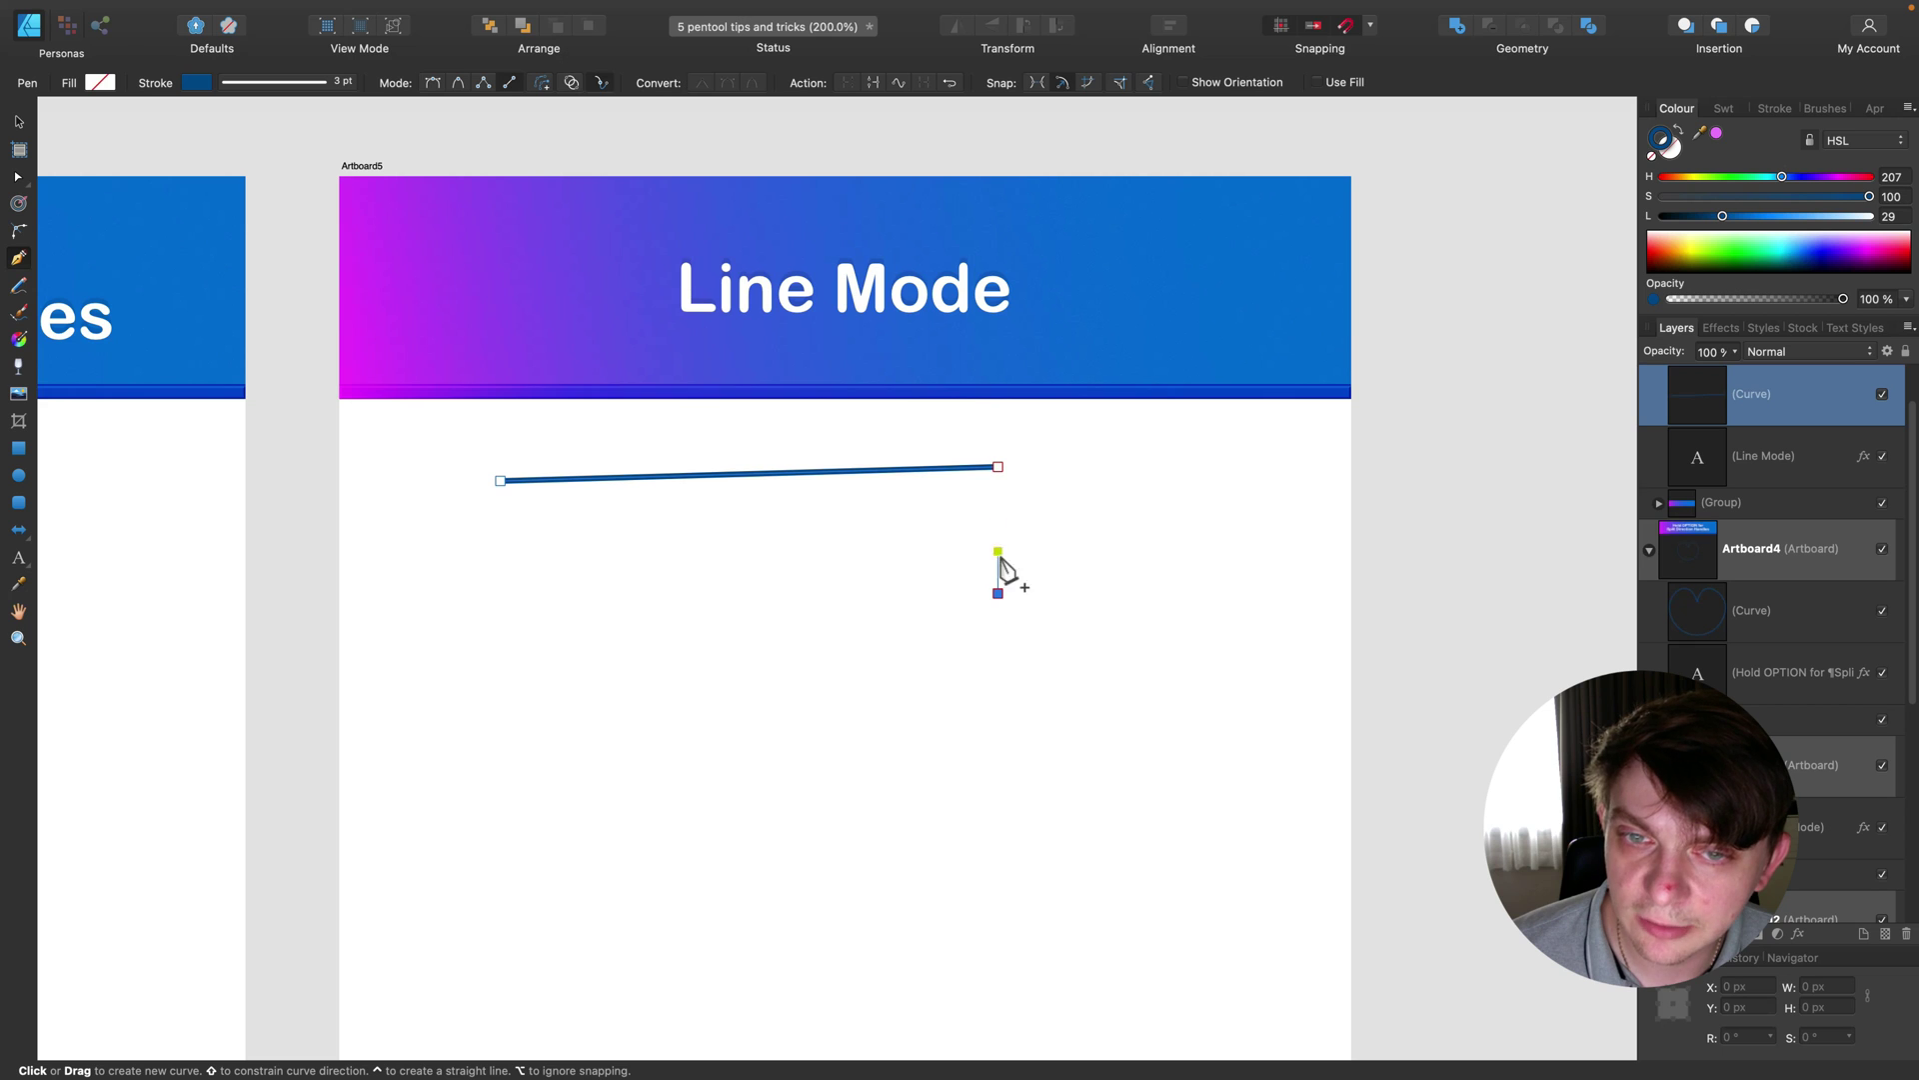
pyautogui.click(500, 594)
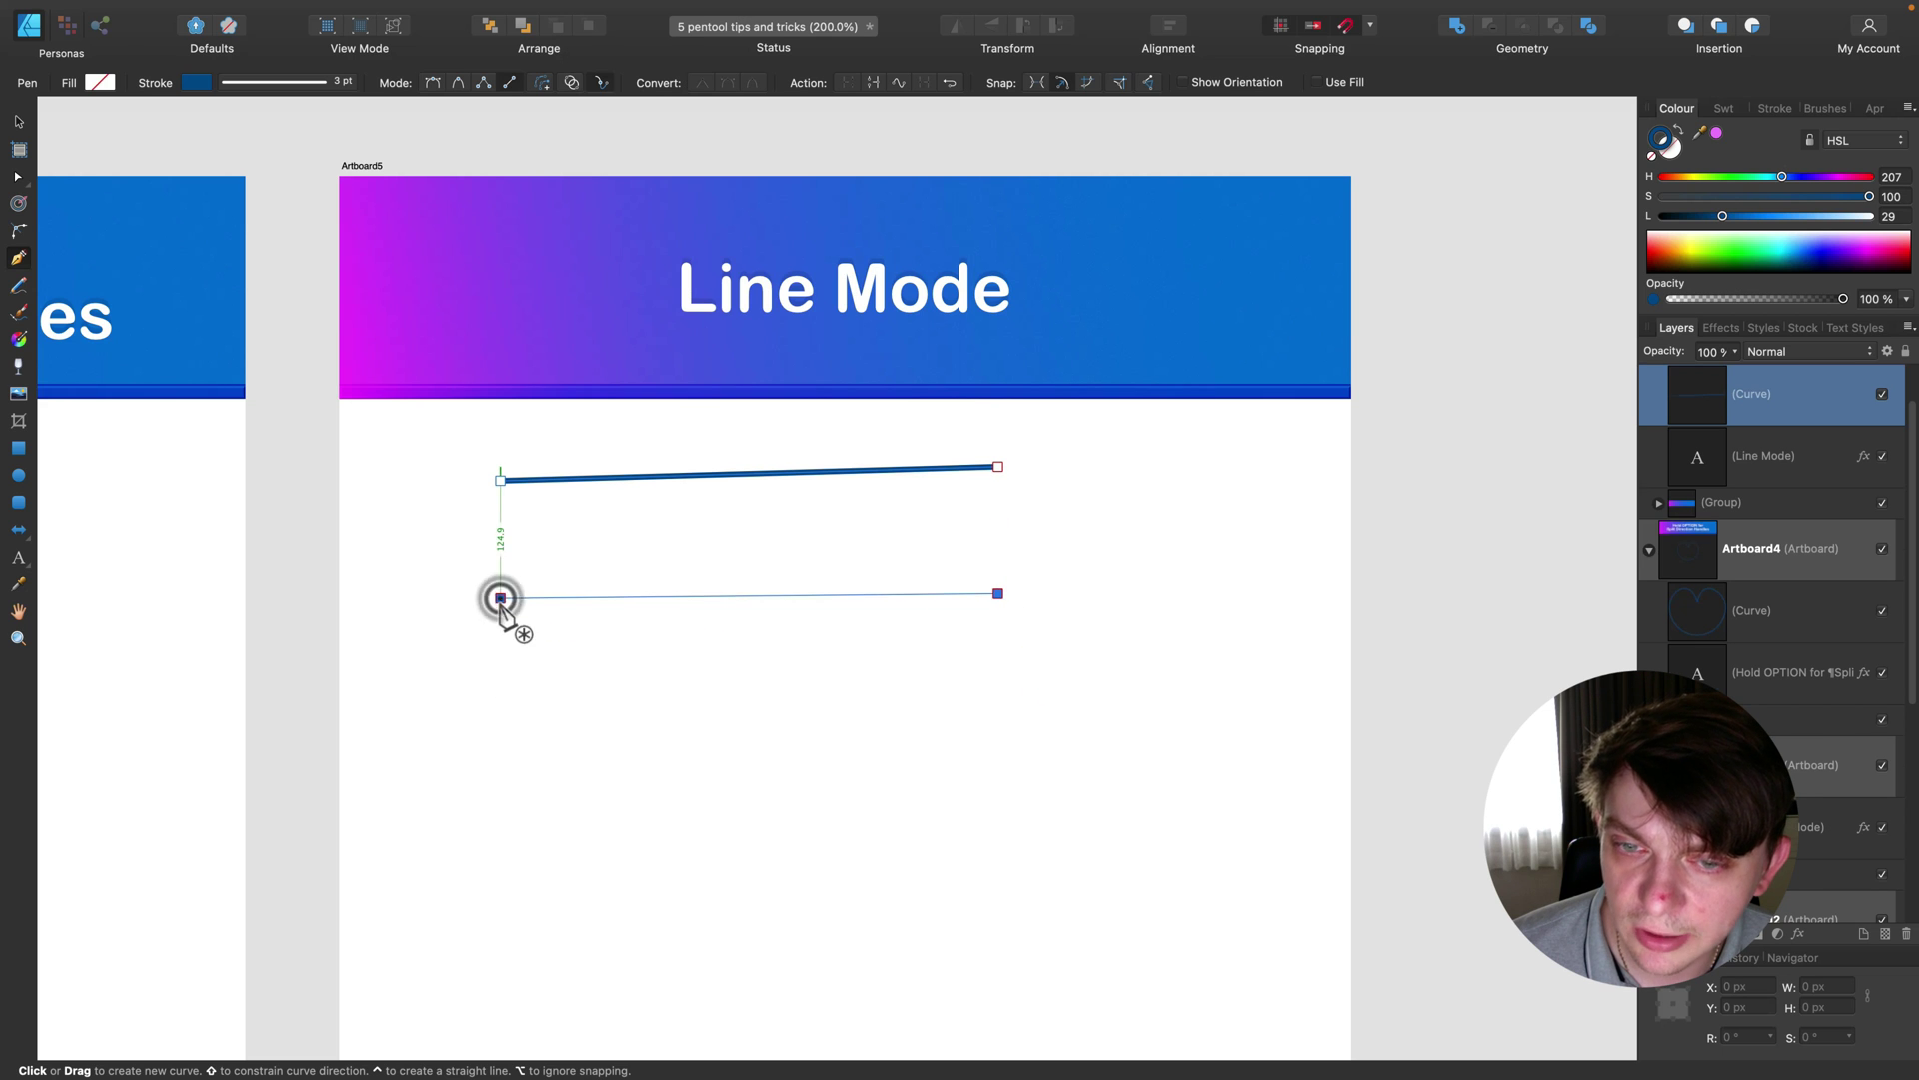
pyautogui.click(735, 682)
pyautogui.click(1048, 682)
pyautogui.click(1049, 614)
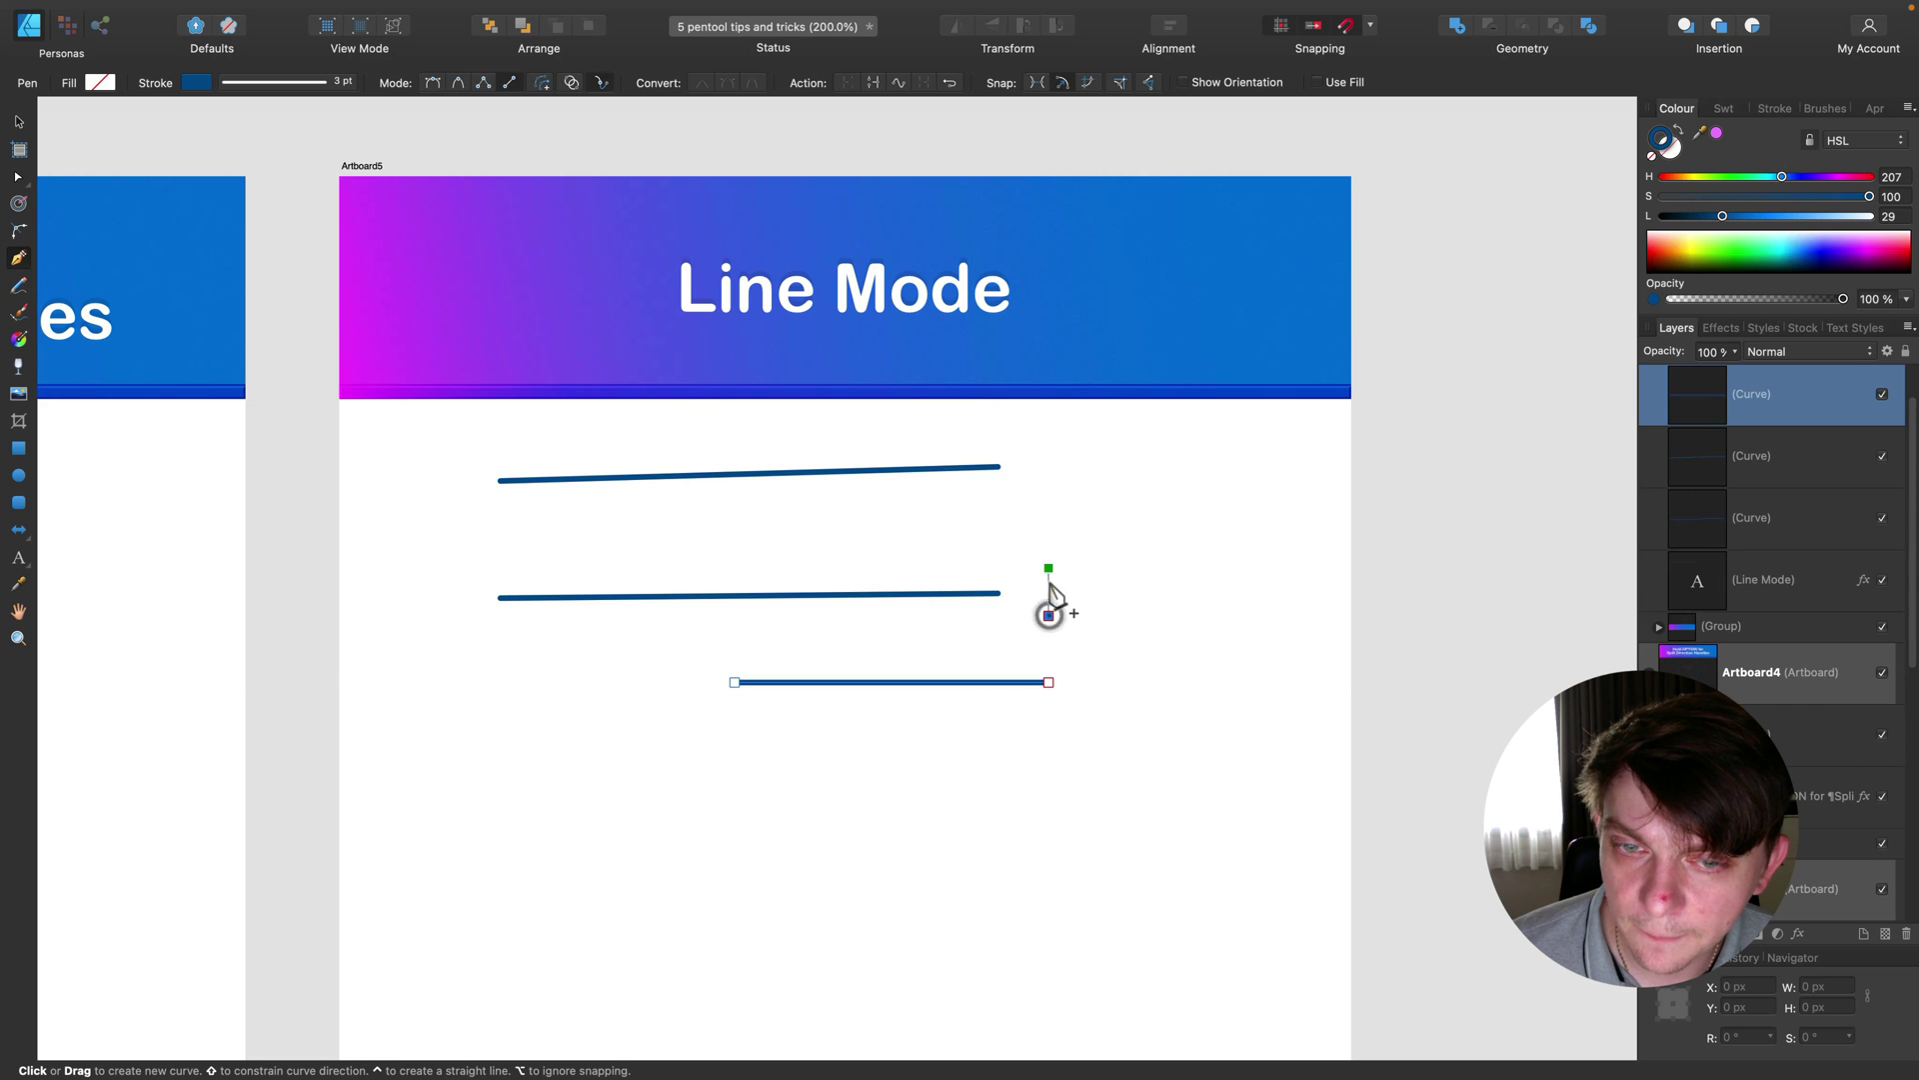
pyautogui.click(1049, 521)
pyautogui.click(905, 521)
pyautogui.click(688, 521)
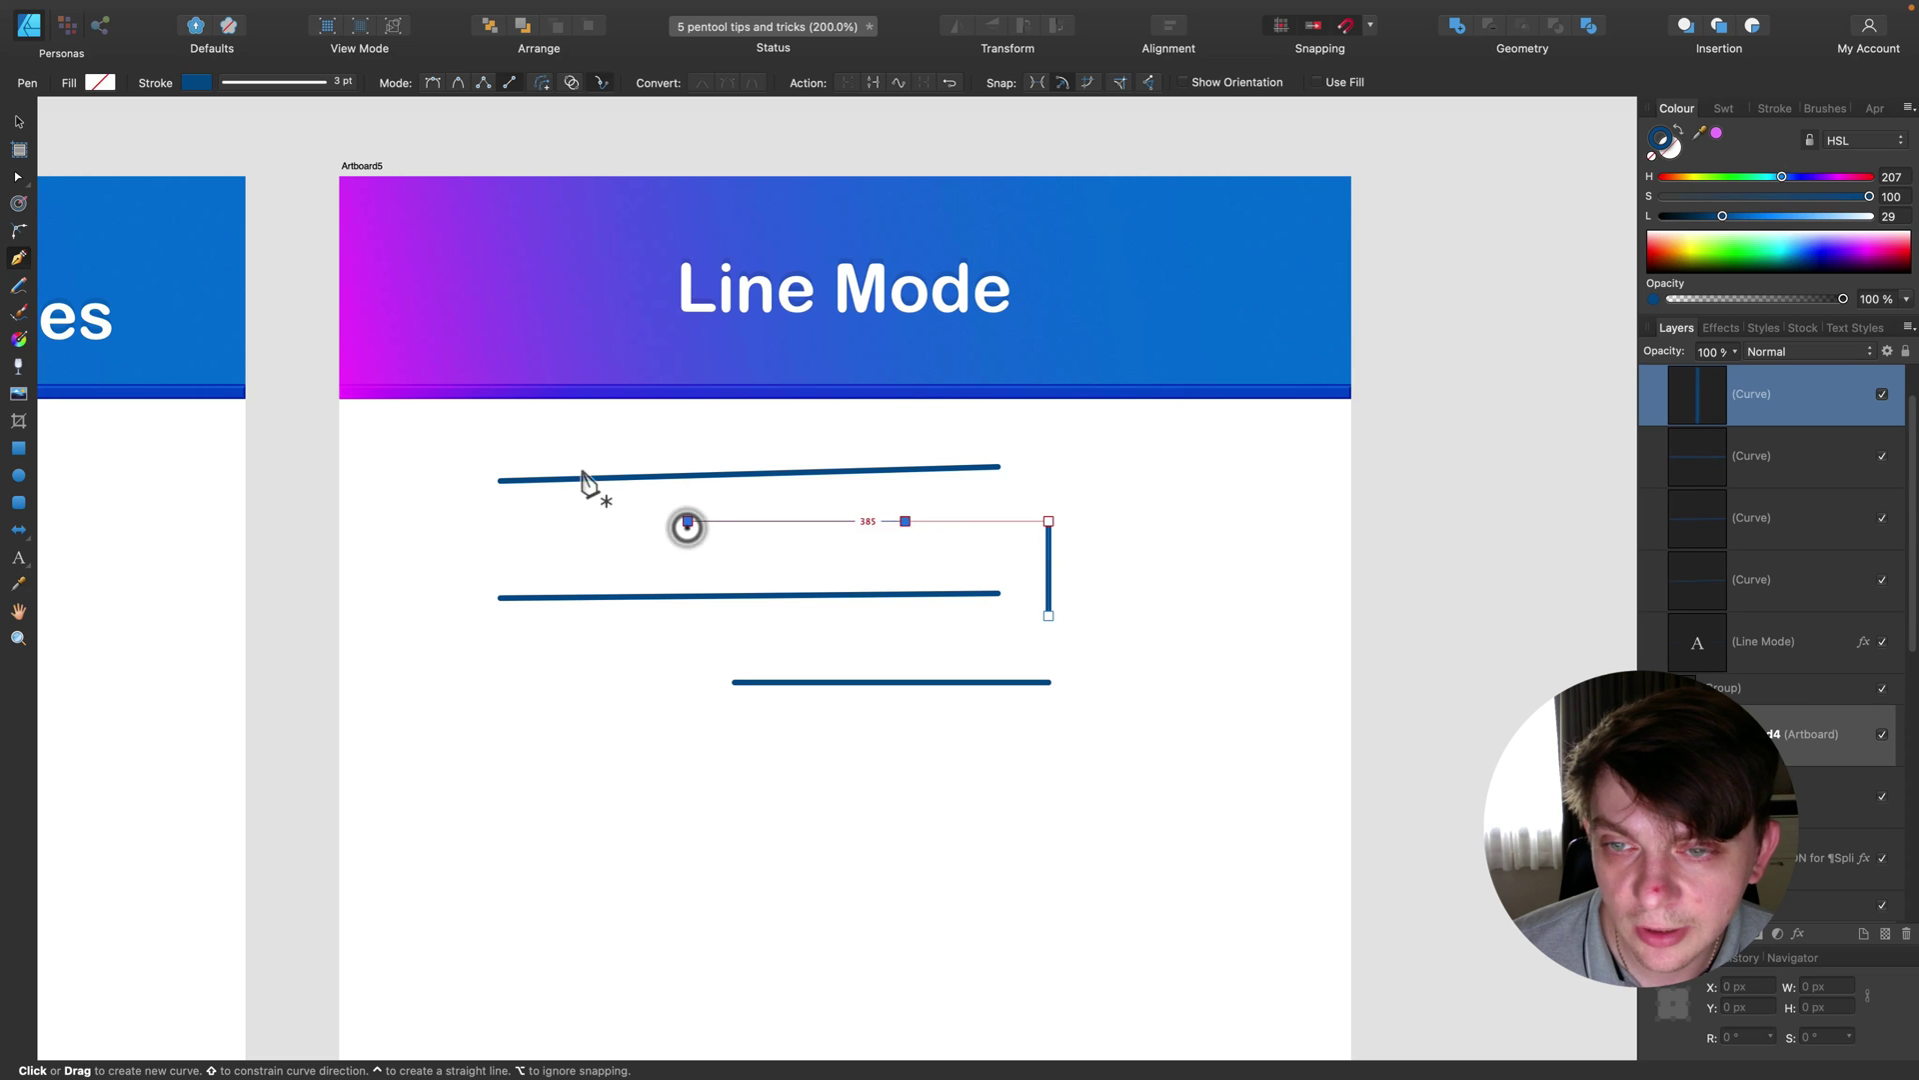
pyautogui.click(451, 438)
pyautogui.click(463, 706)
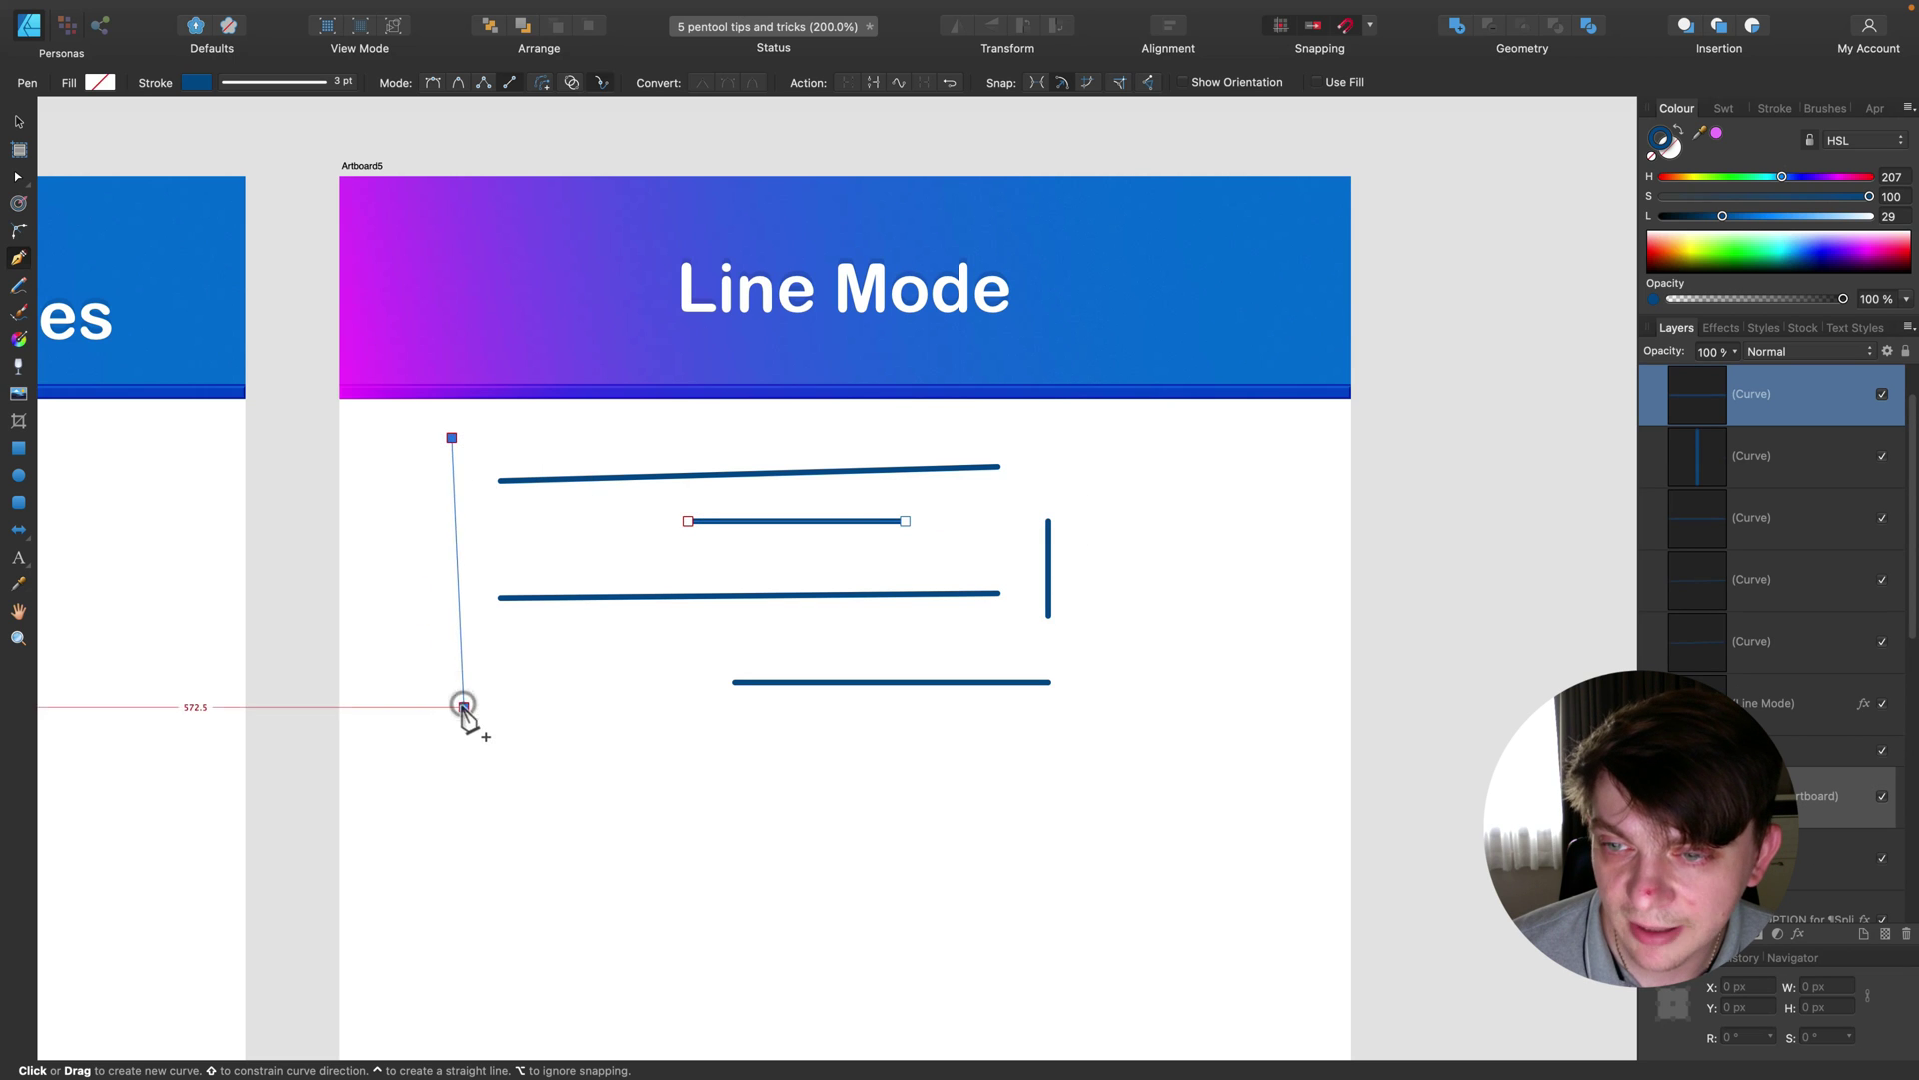
pyautogui.click(531, 662)
pyautogui.click(537, 858)
pyautogui.click(611, 737)
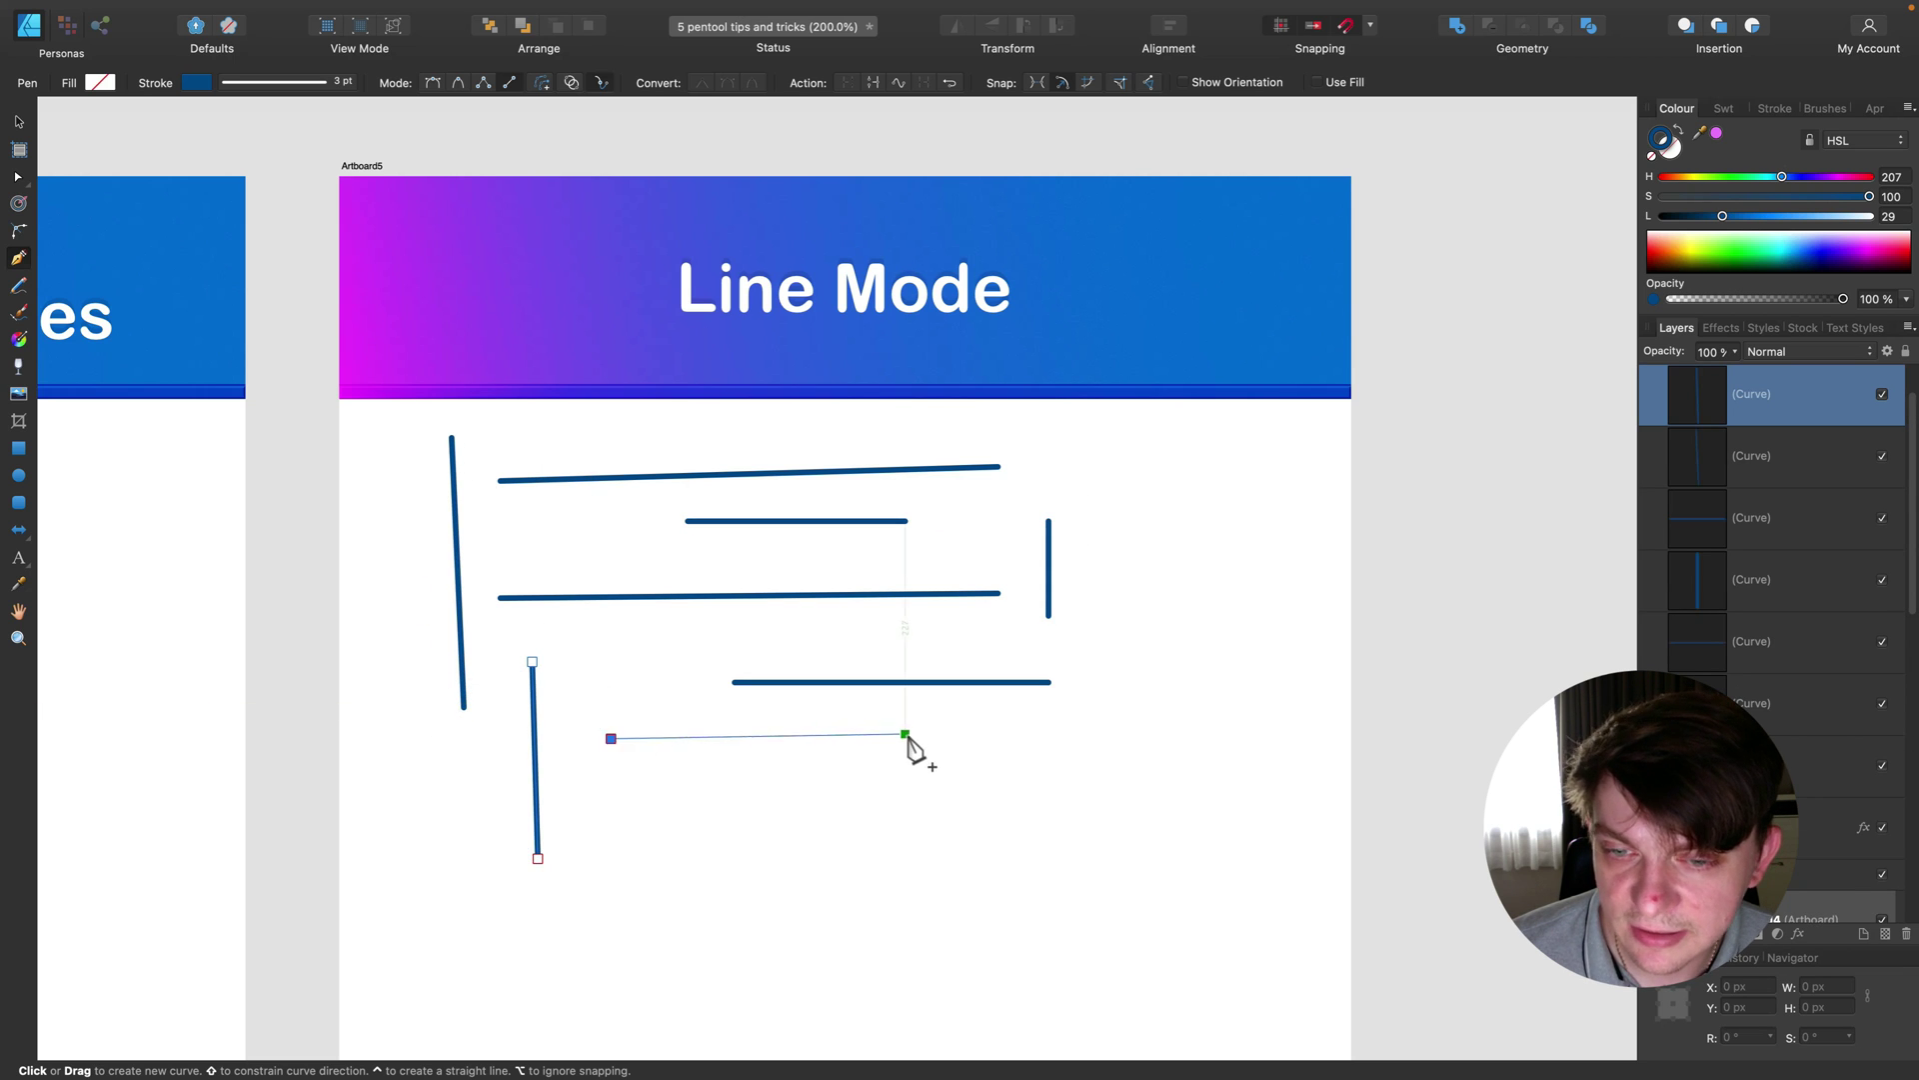
pyautogui.click(904, 739)
pyautogui.click(1130, 651)
pyautogui.click(1125, 835)
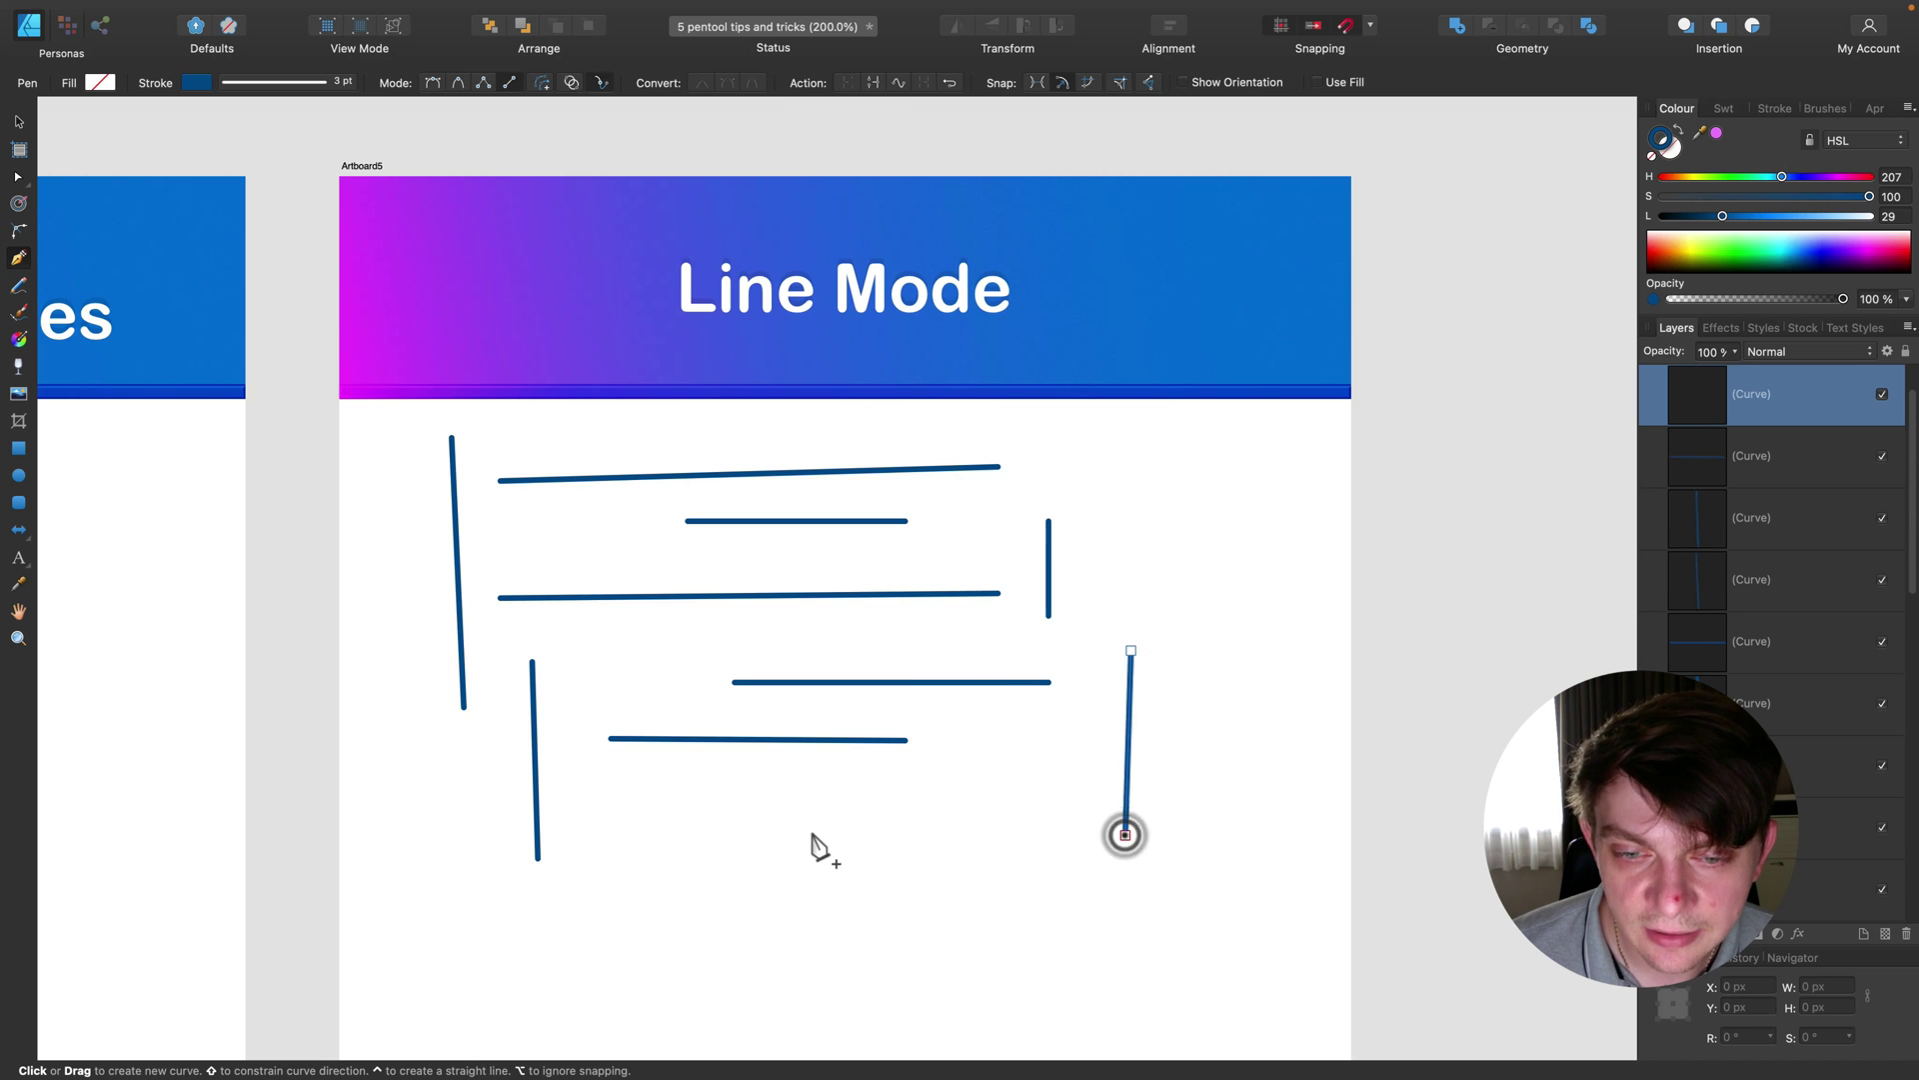
pyautogui.click(865, 834)
pyautogui.click(1125, 881)
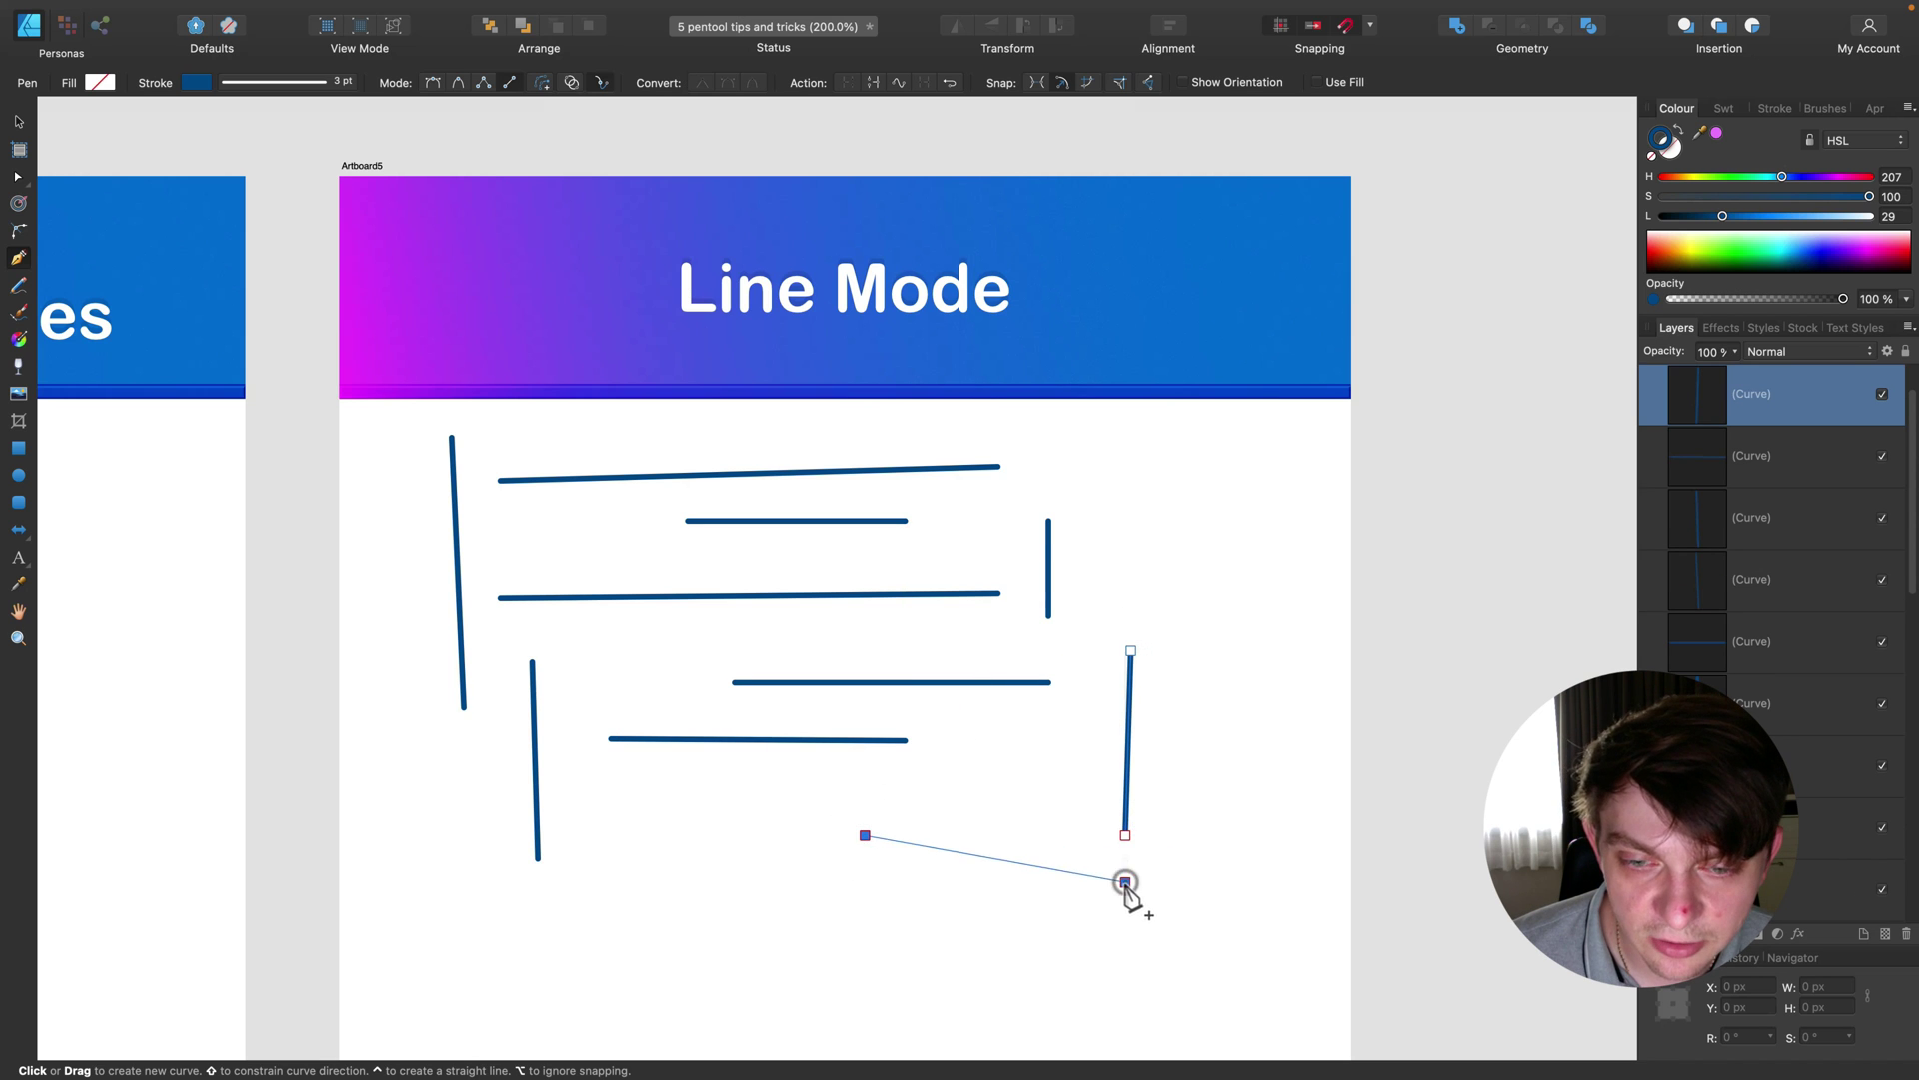
pyautogui.click(915, 780)
pyautogui.click(1068, 740)
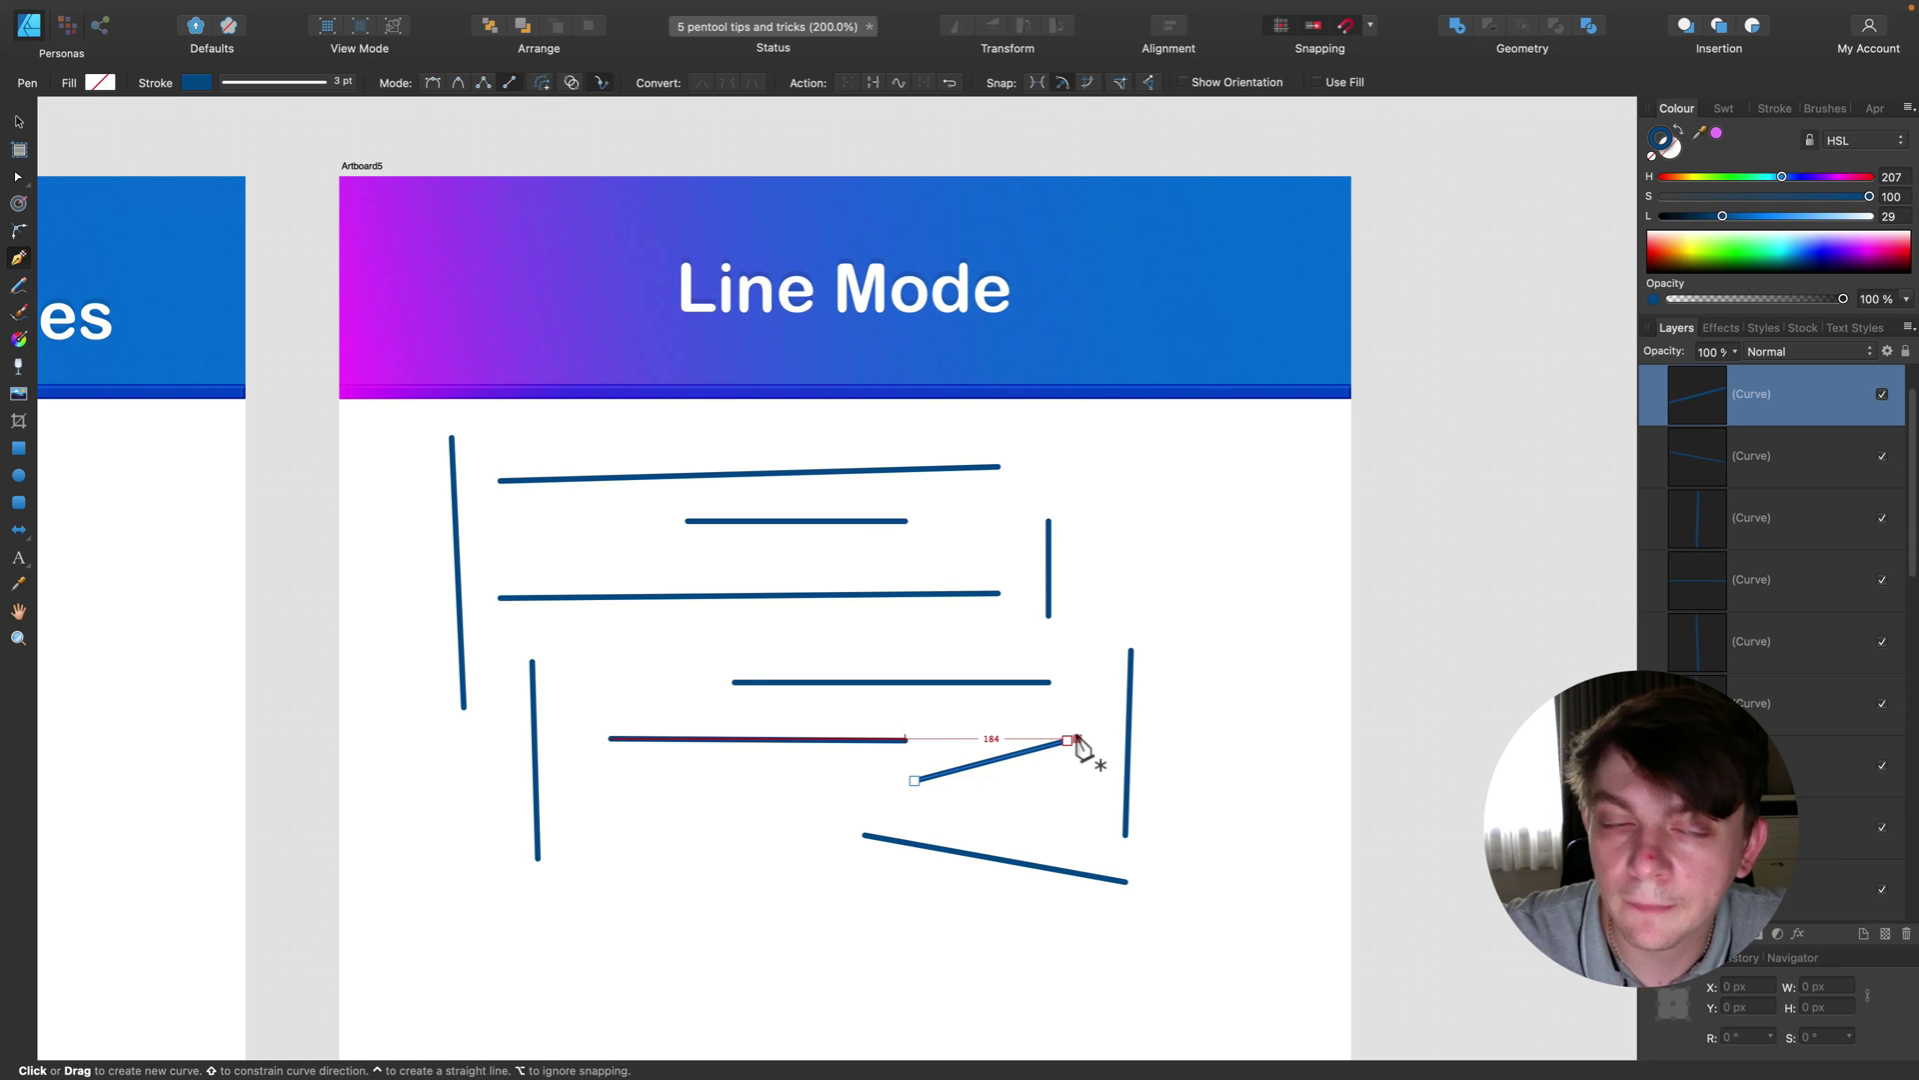
# Step: Zoom out to 100% and review the drawings on the earlier artboards, back to Turn On Rubber Band Mode
pyautogui.press('super+minus')
pyautogui.press('super+minus')
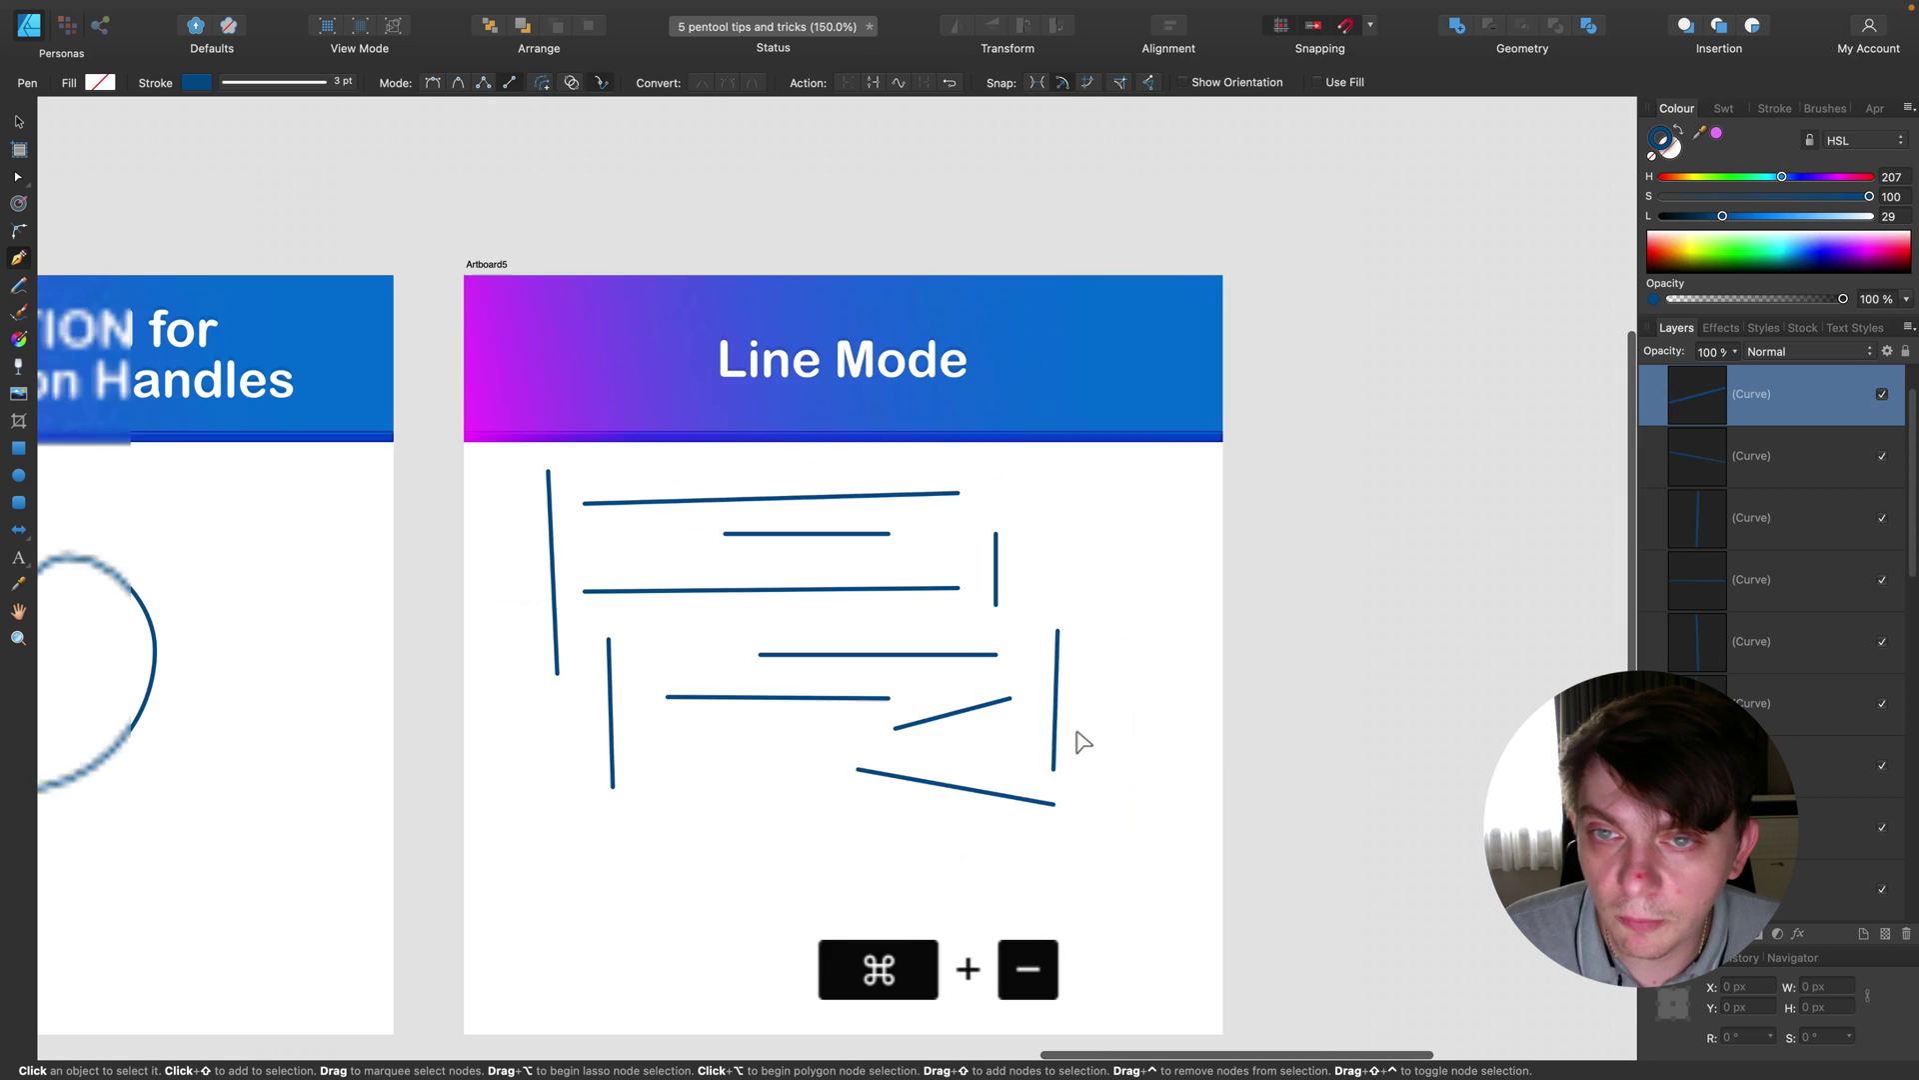
pyautogui.hscroll(-10, 808, 703)
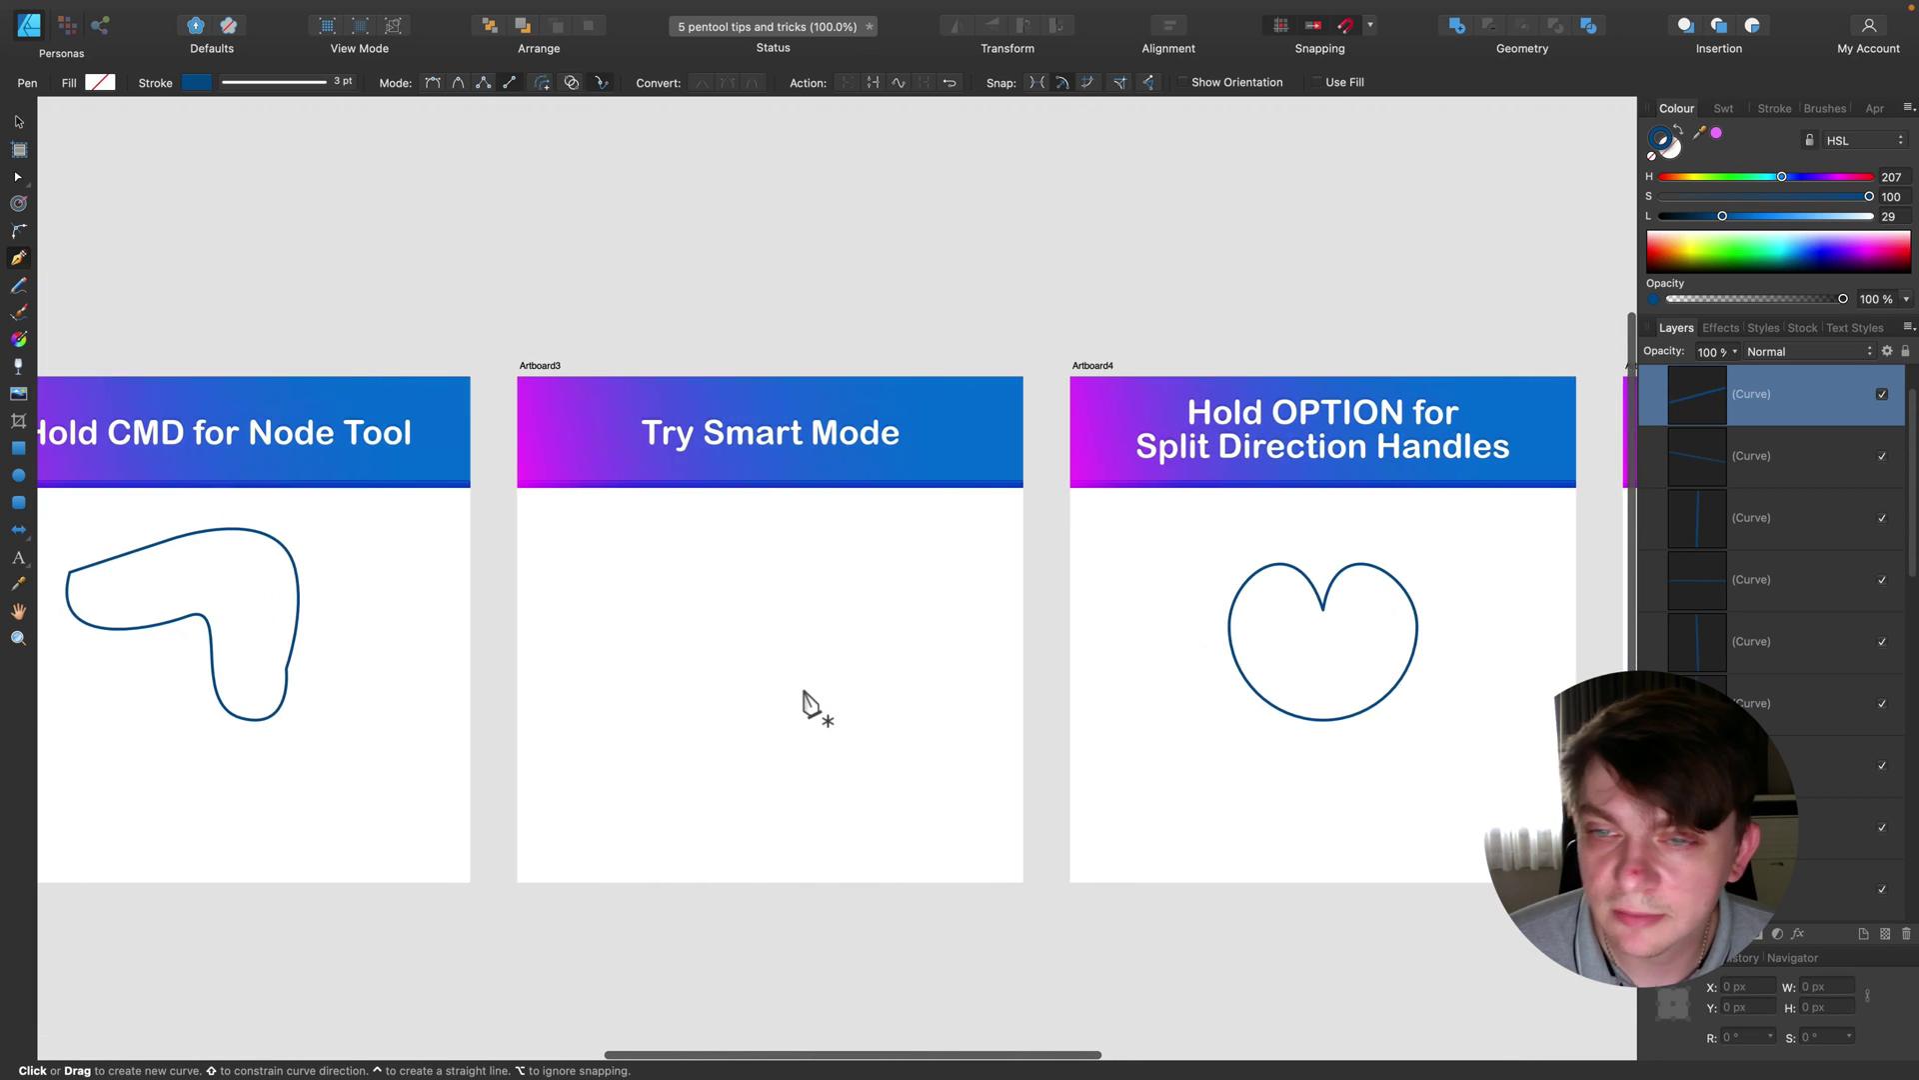
pyautogui.hscroll(-10, 808, 703)
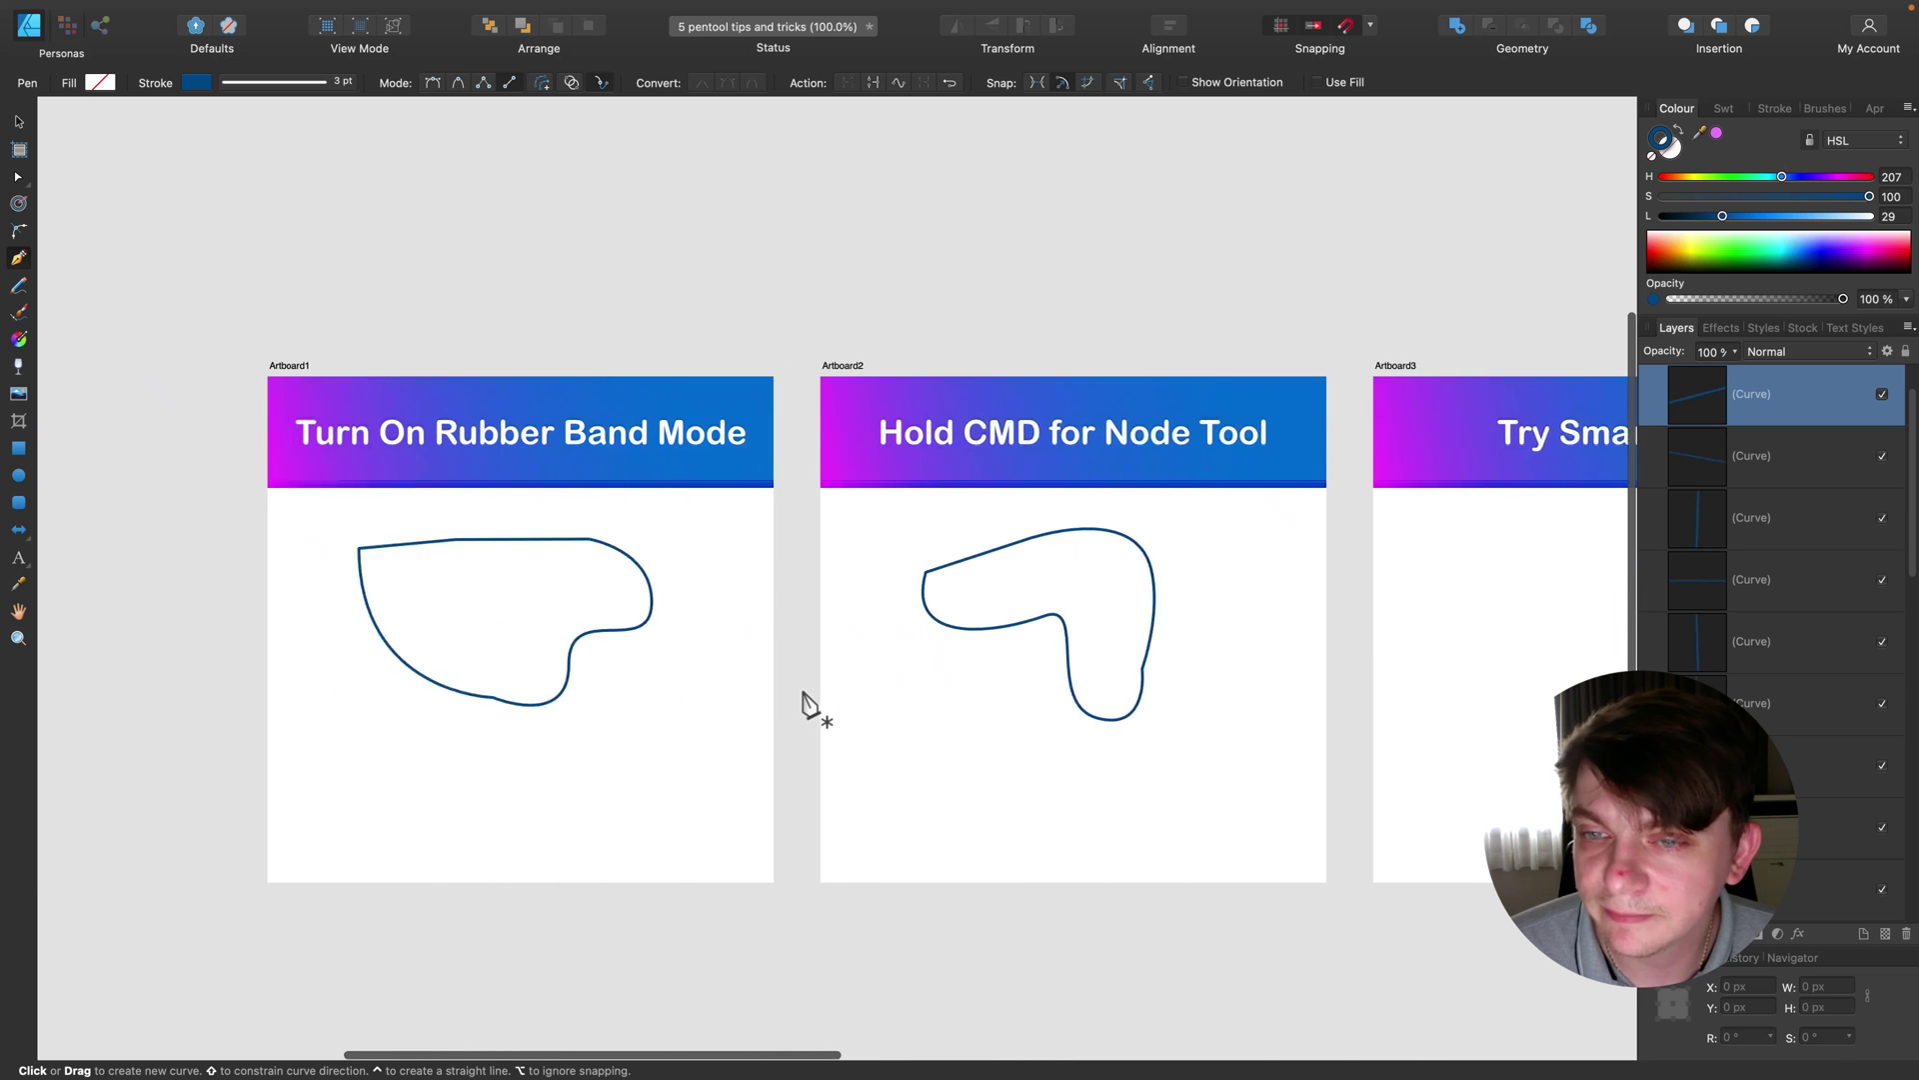